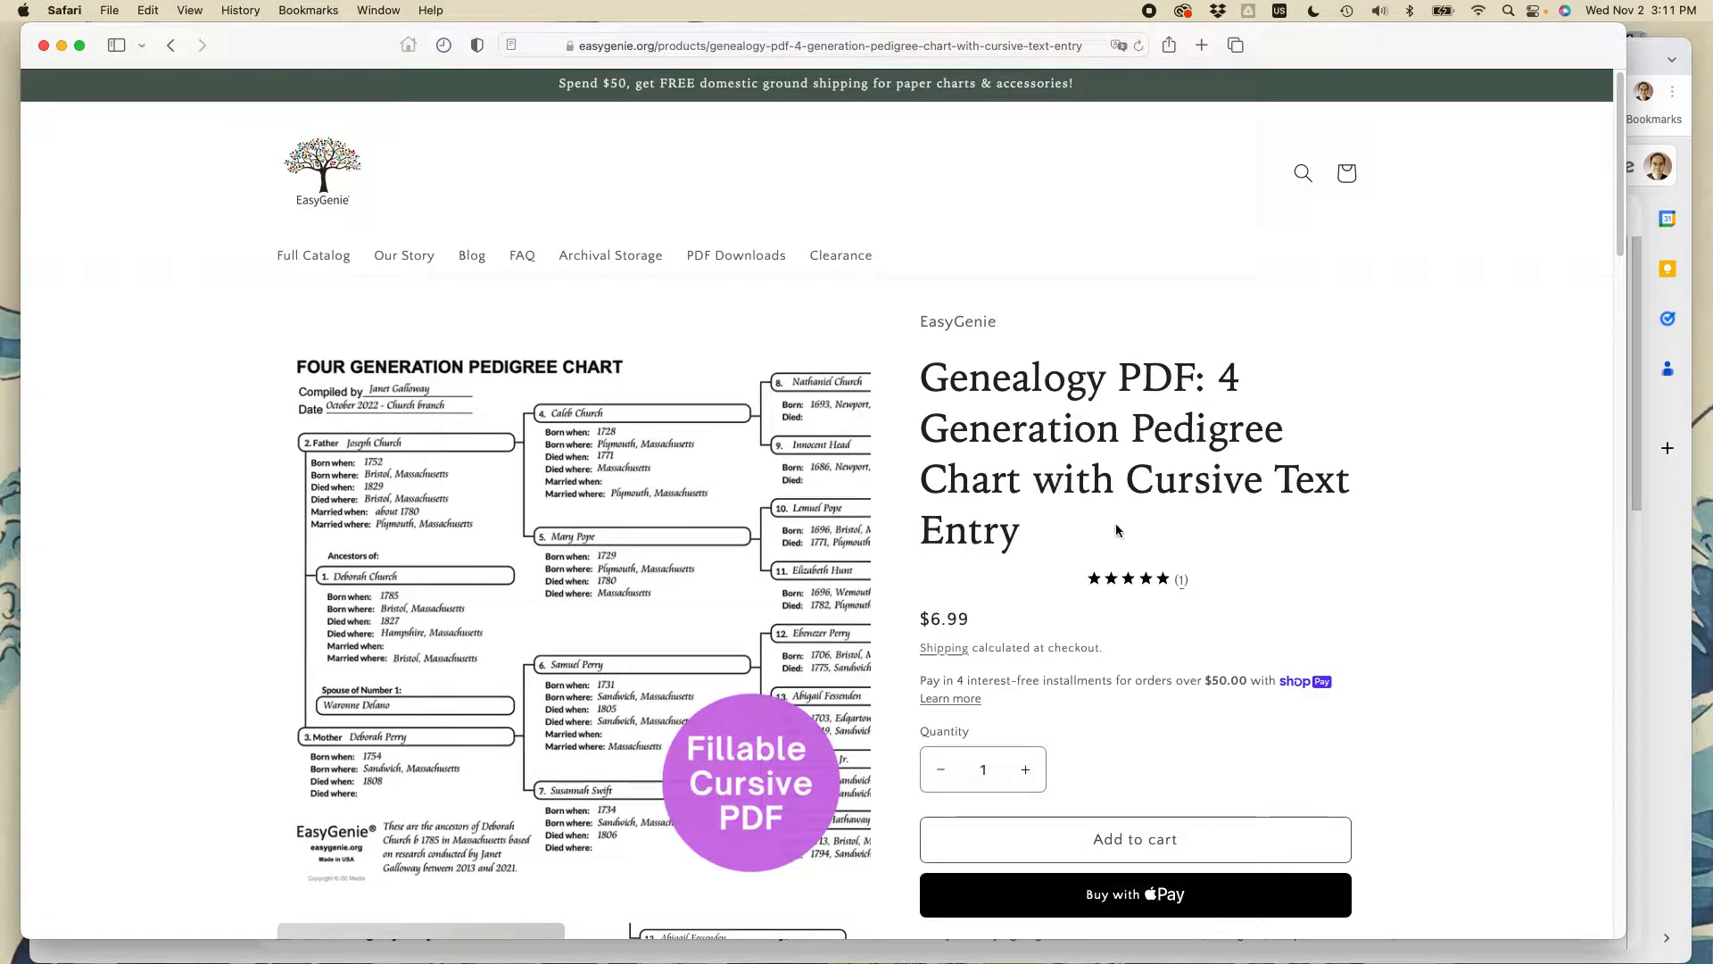
# - Switch from Safari to the Finder Downloads folder holding the pedigree chart PDF
pyautogui.scroll(1, 1074, 560)
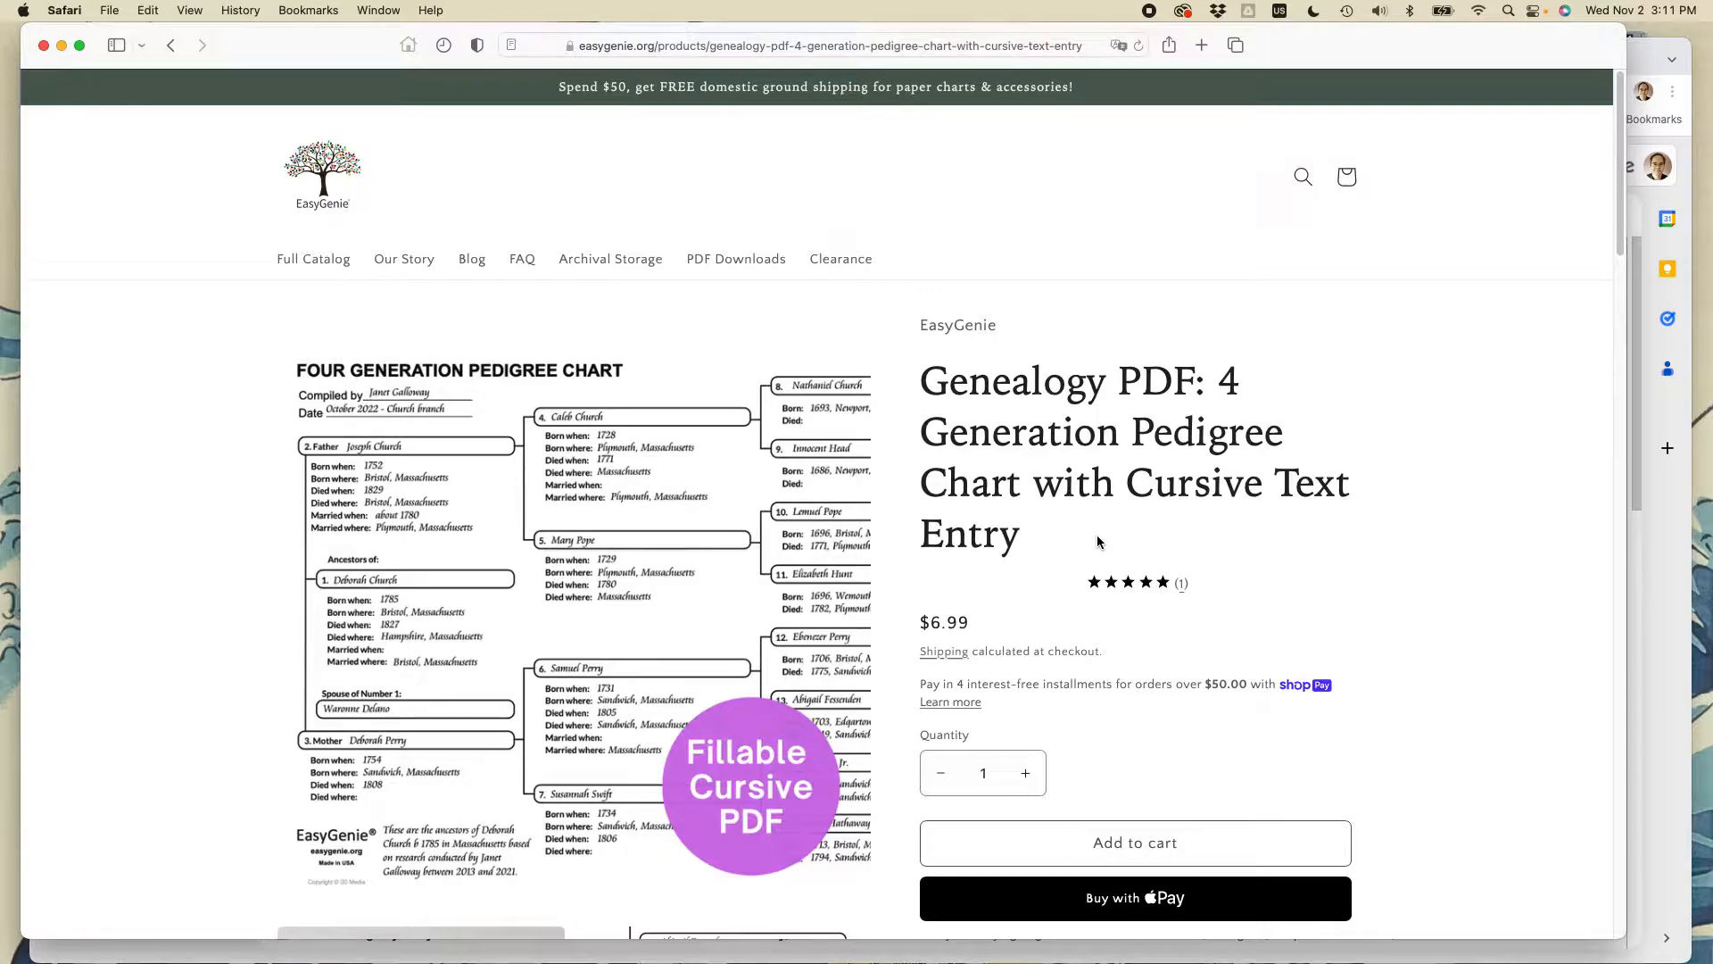
pyautogui.press('super+Tab')
pyautogui.press('super+Tab')
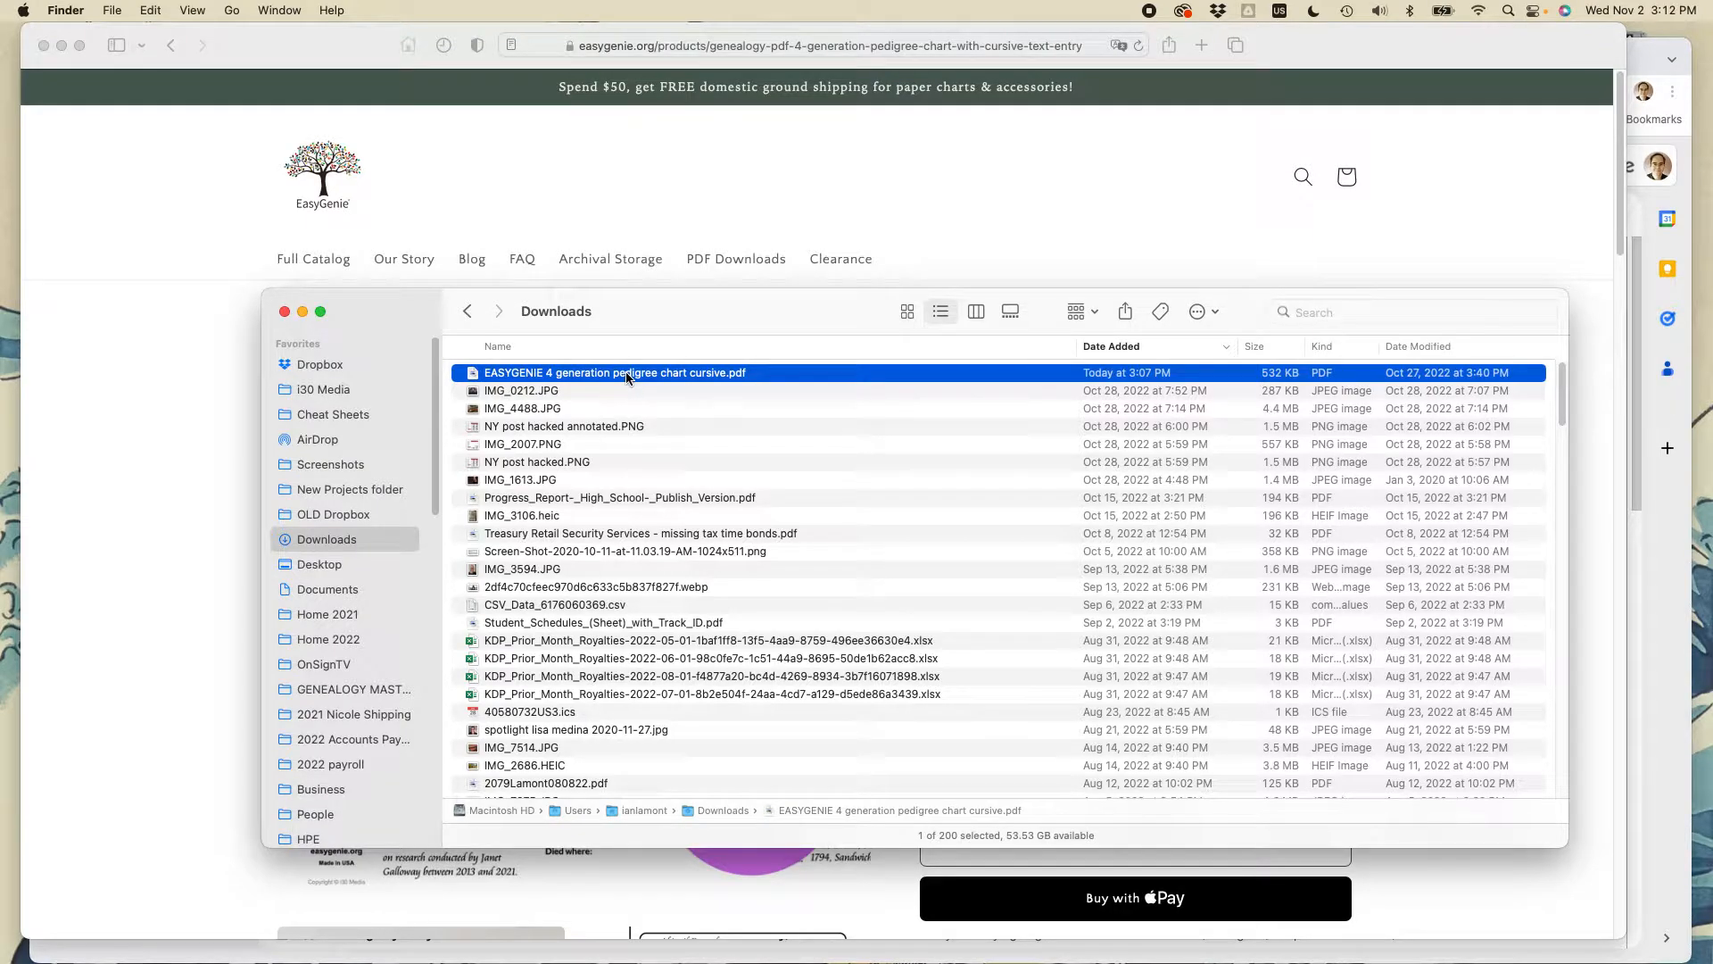
# - Open 'EASYGENIE 4 generation pedigree chart cursive.pdf' with Adobe Acrobat.app from the context menu
pyautogui.rightClick(627, 378)
pyautogui.moveTo(656, 401)
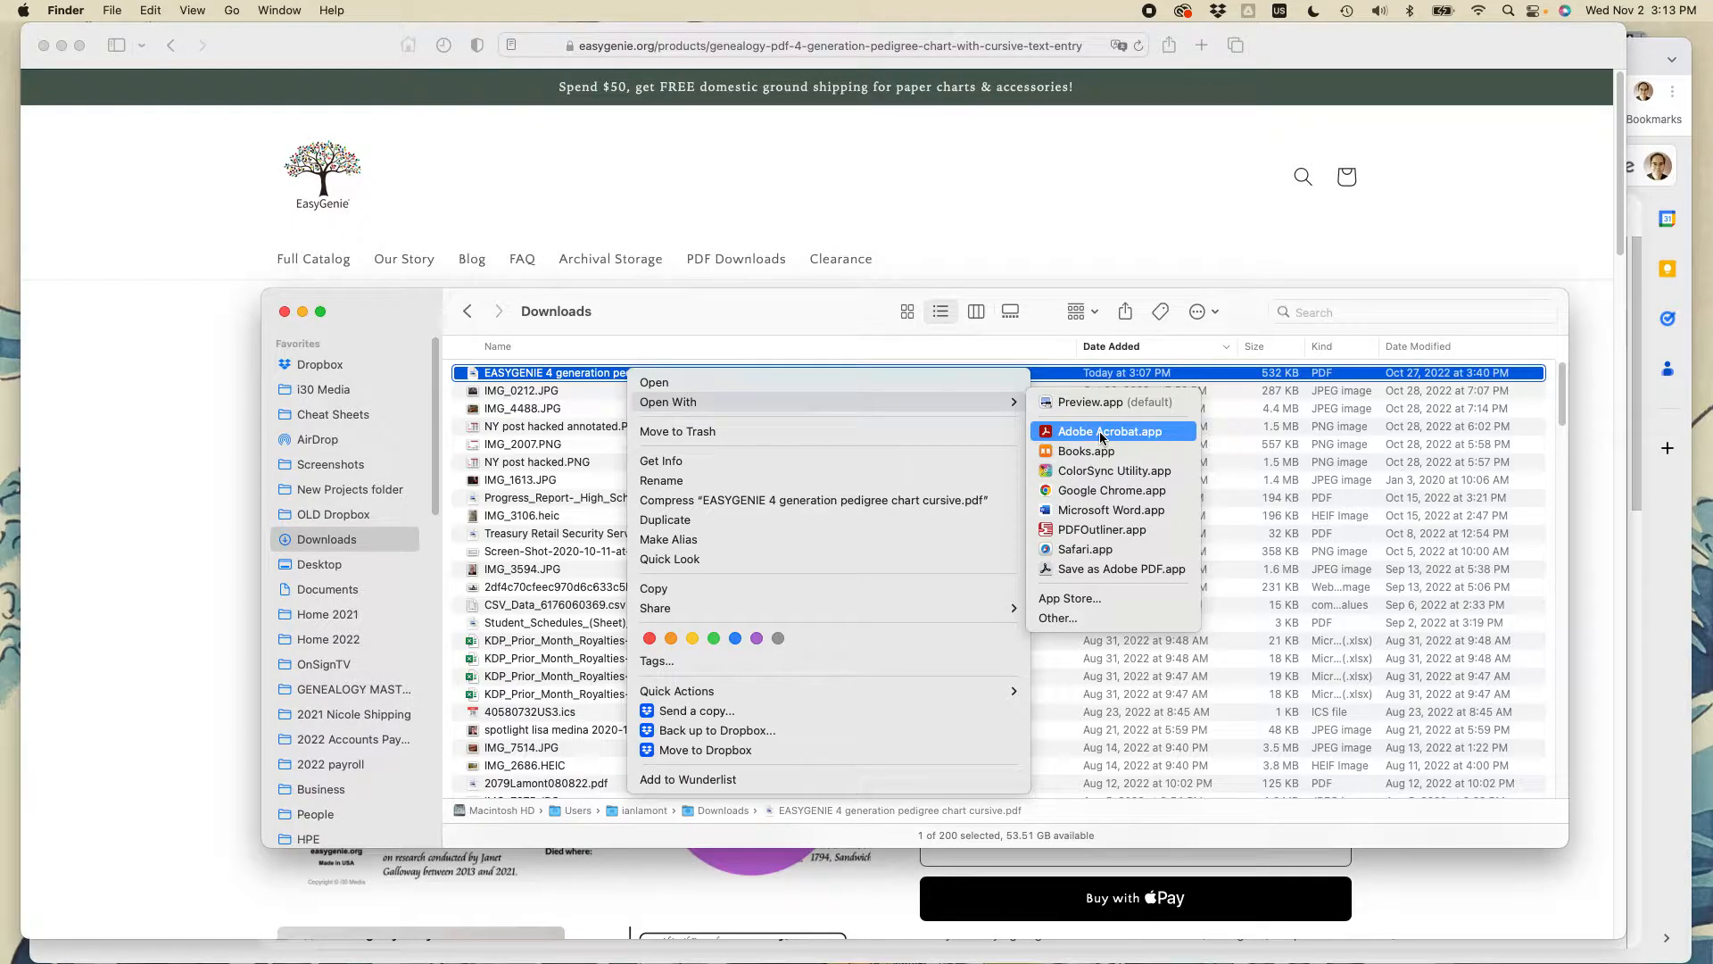
pyautogui.click(1099, 431)
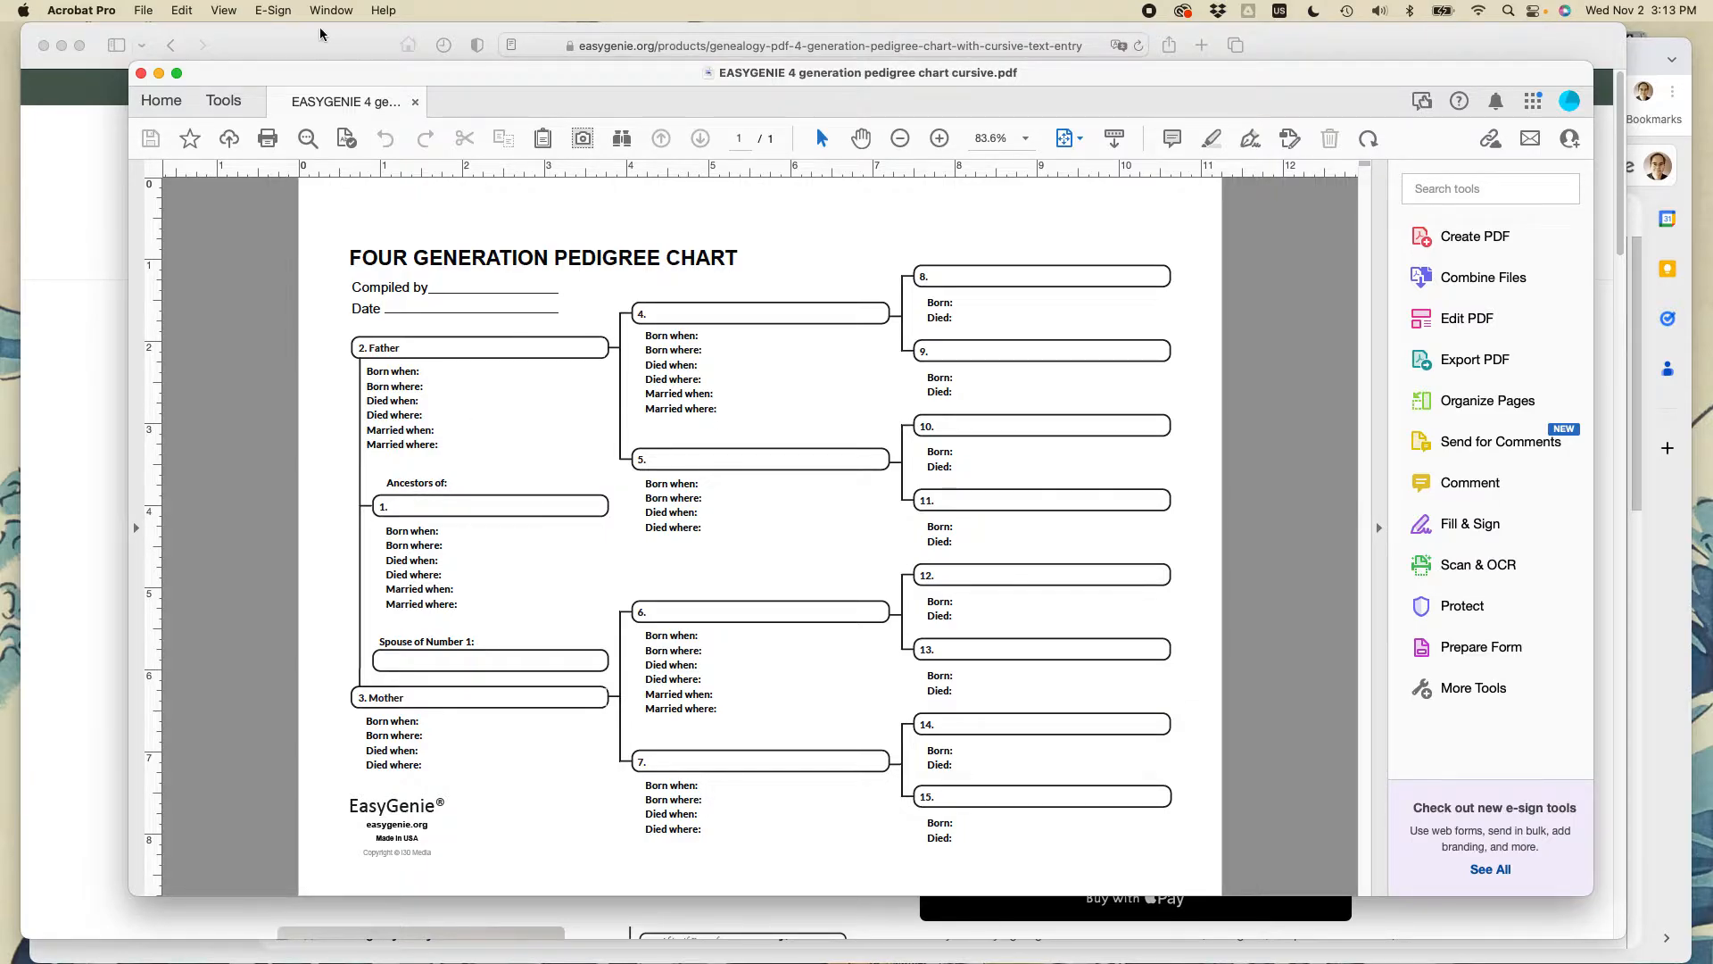
# - Start a Save As copy and choose the images folder as its destination
pyautogui.click(141, 11)
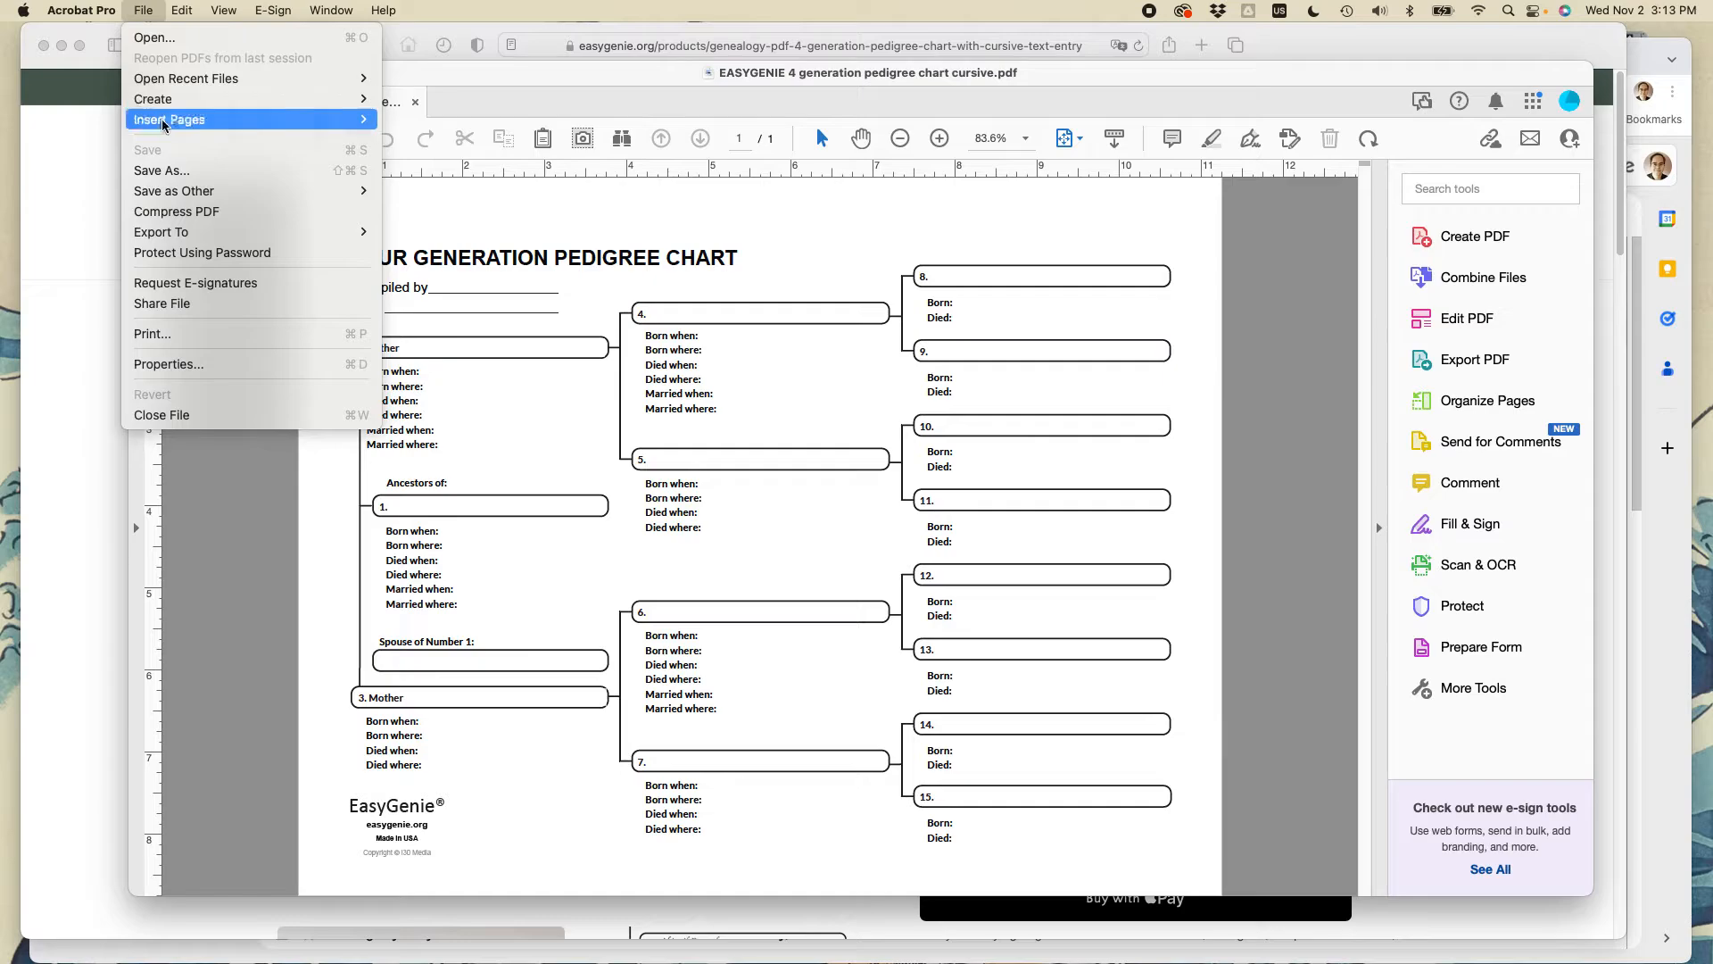
pyautogui.click(172, 171)
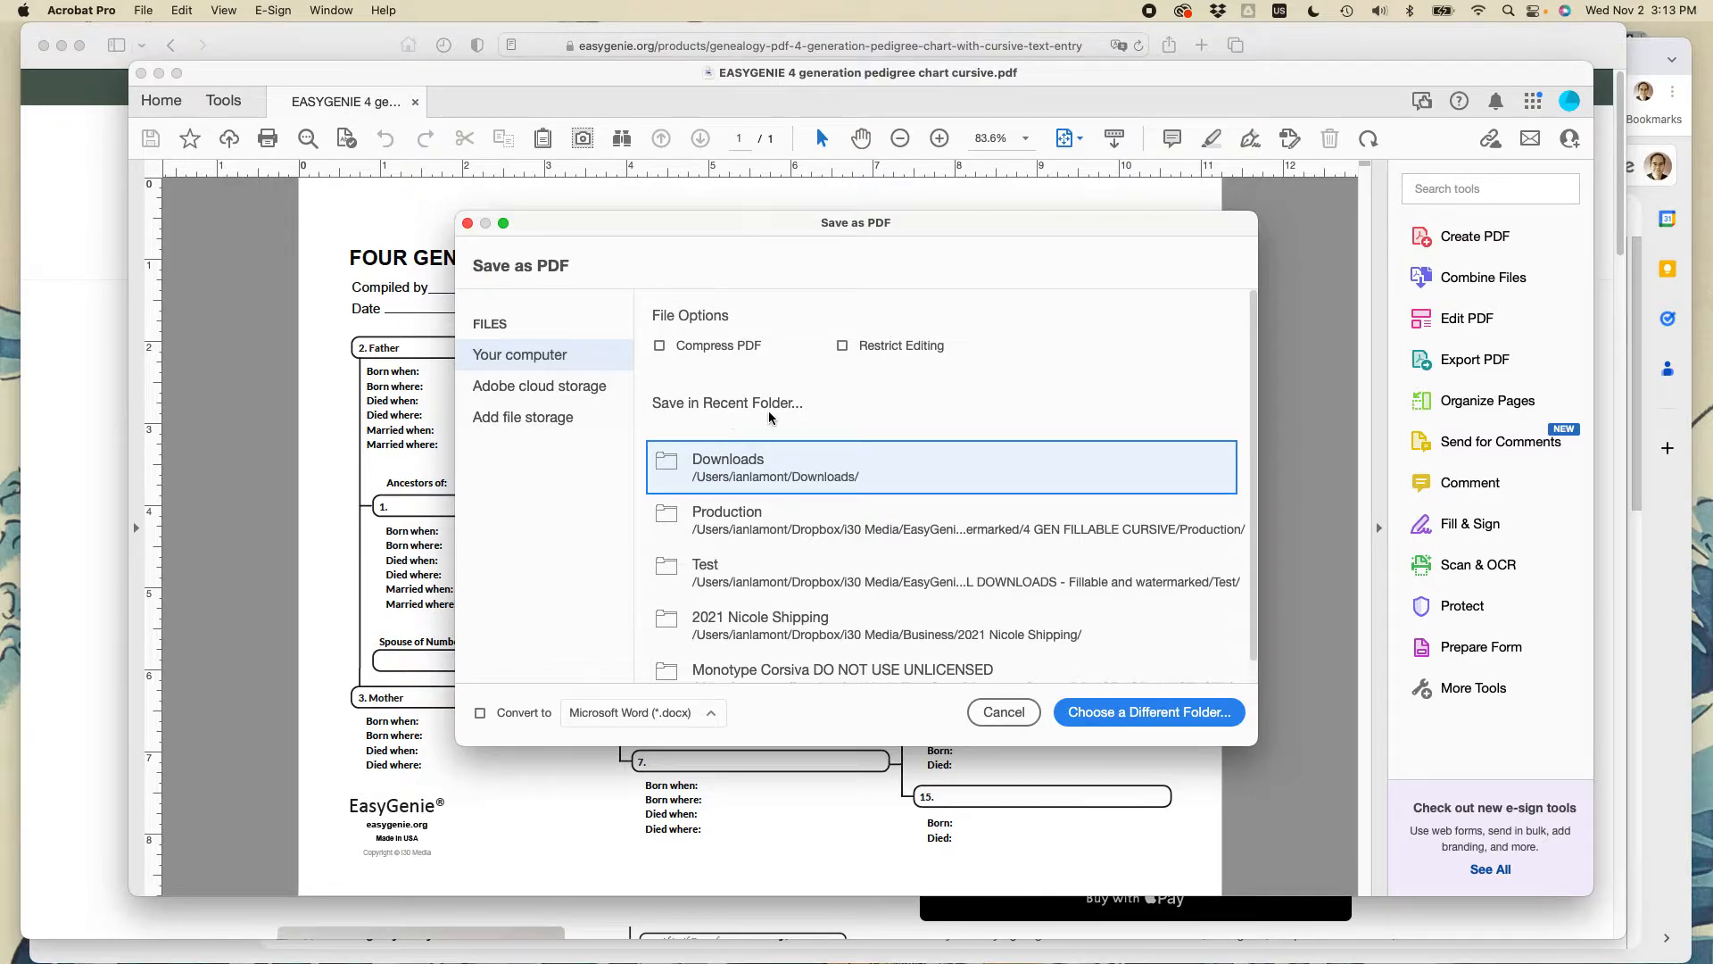
pyautogui.click(1129, 712)
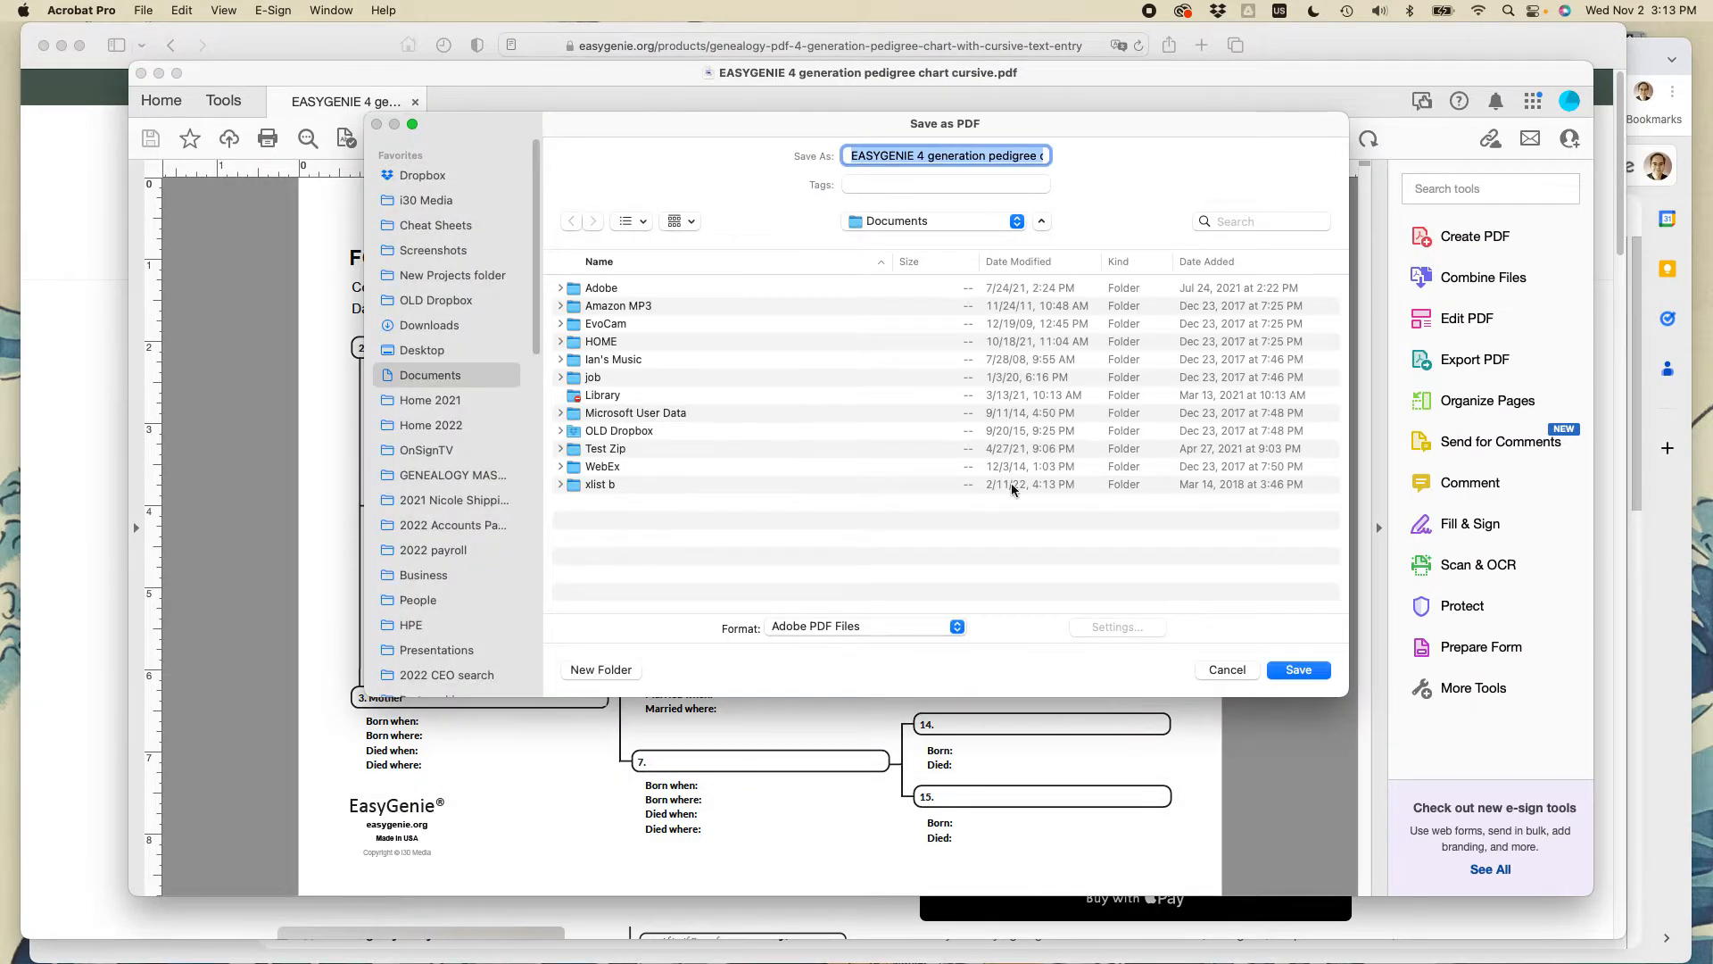
pyautogui.click(929, 229)
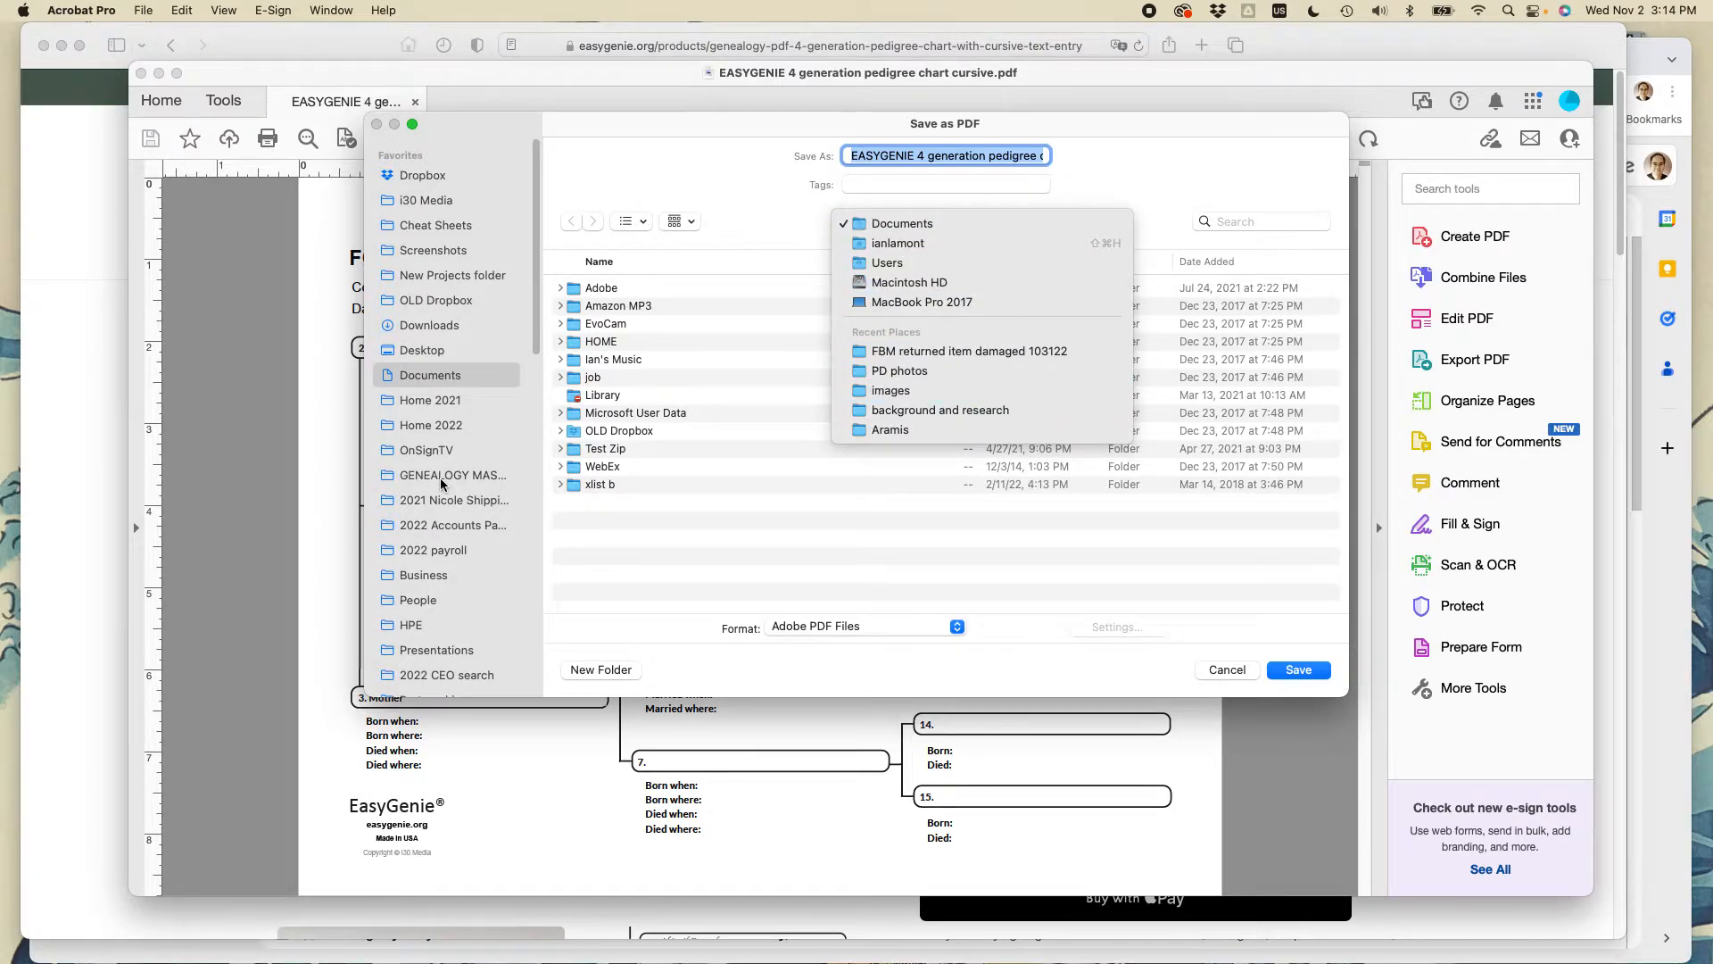
pyautogui.click(948, 393)
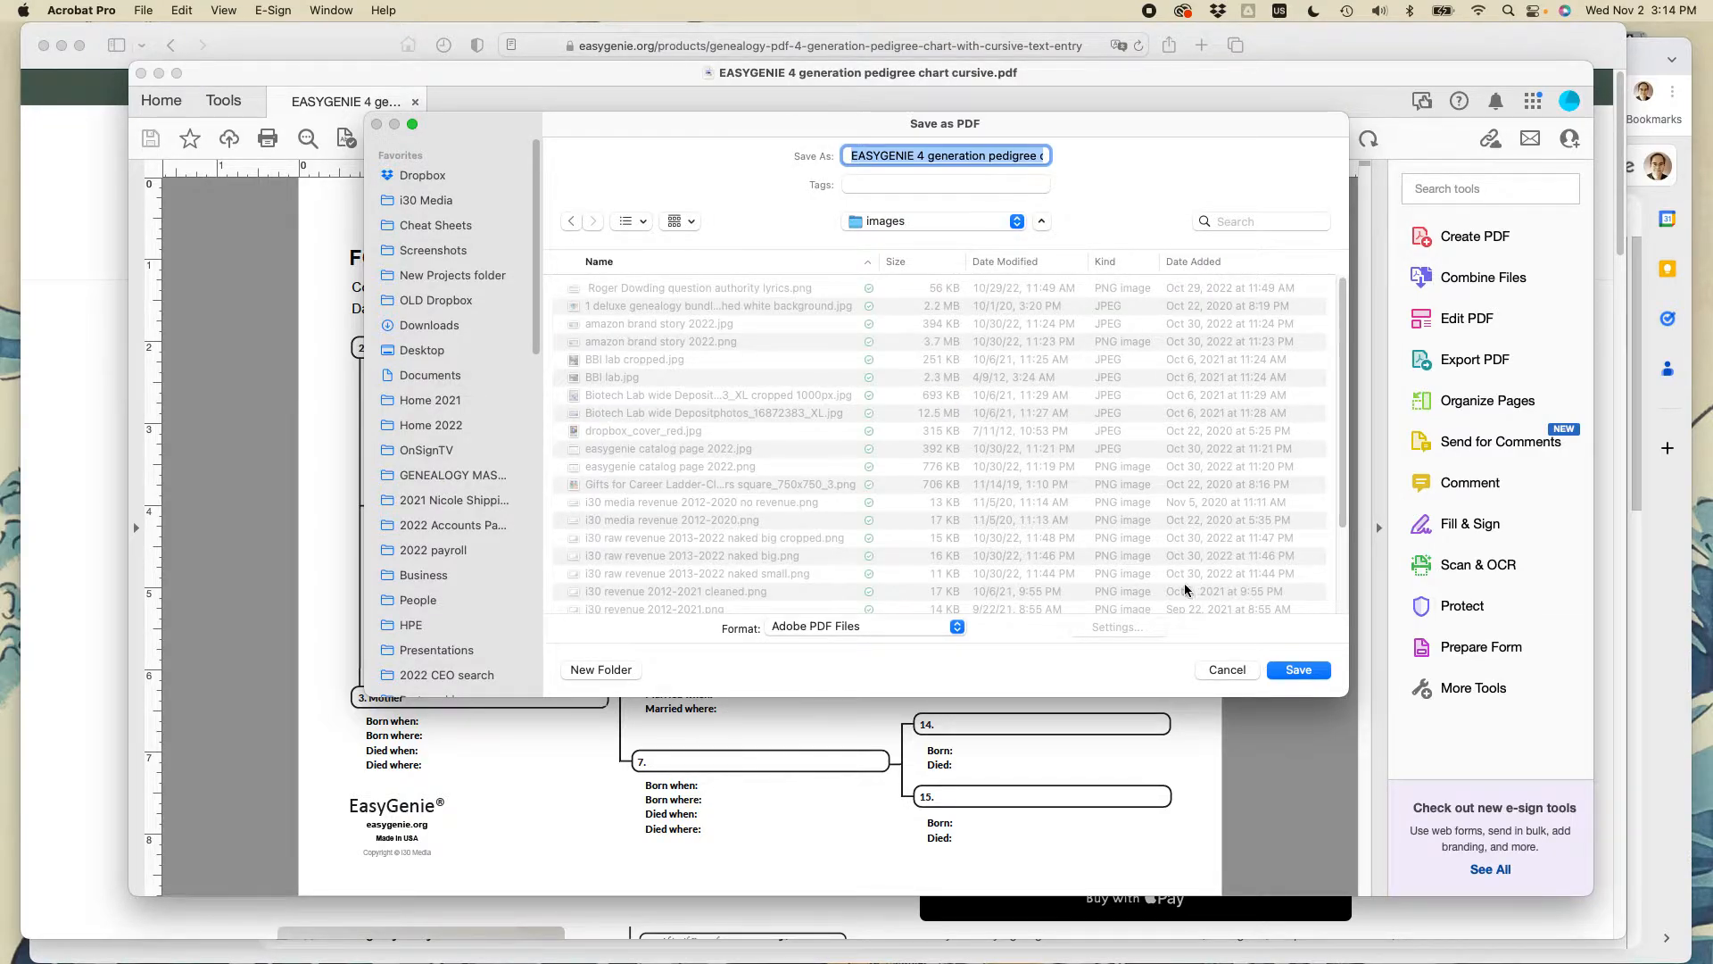
# - Rename the copy to the family surname, 110222, 'EASYGENIE chart cursive.pdf' and save it
pyautogui.click(853, 153)
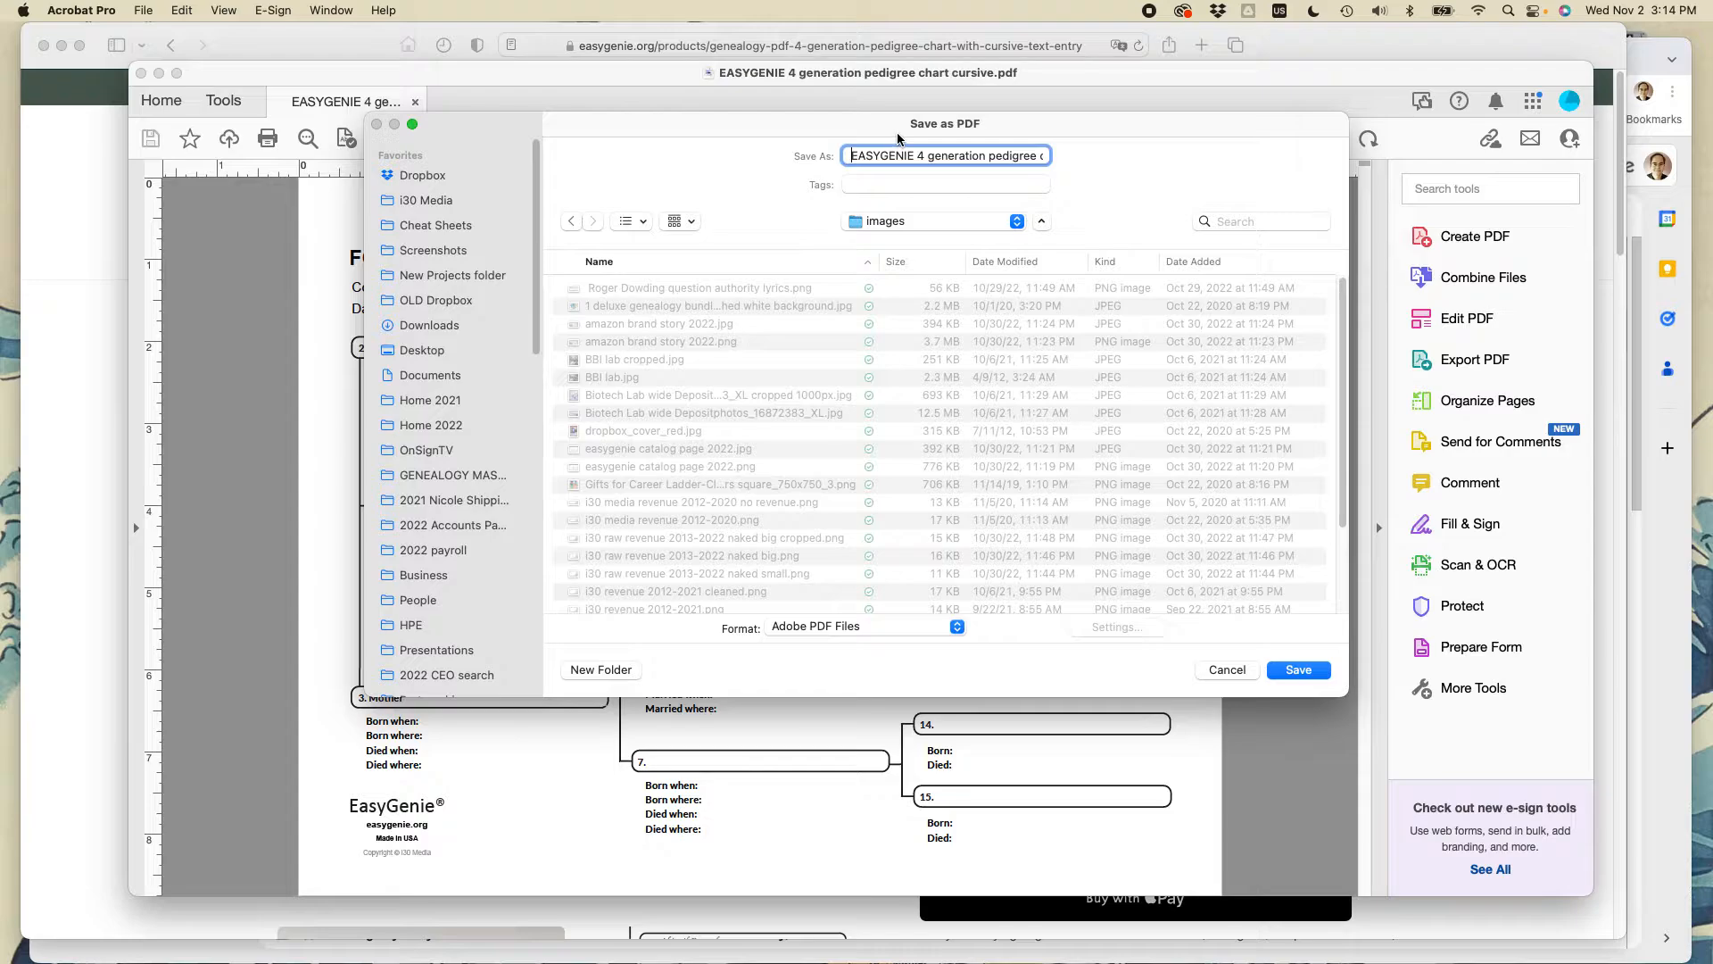
pyautogui.write('Heary ')
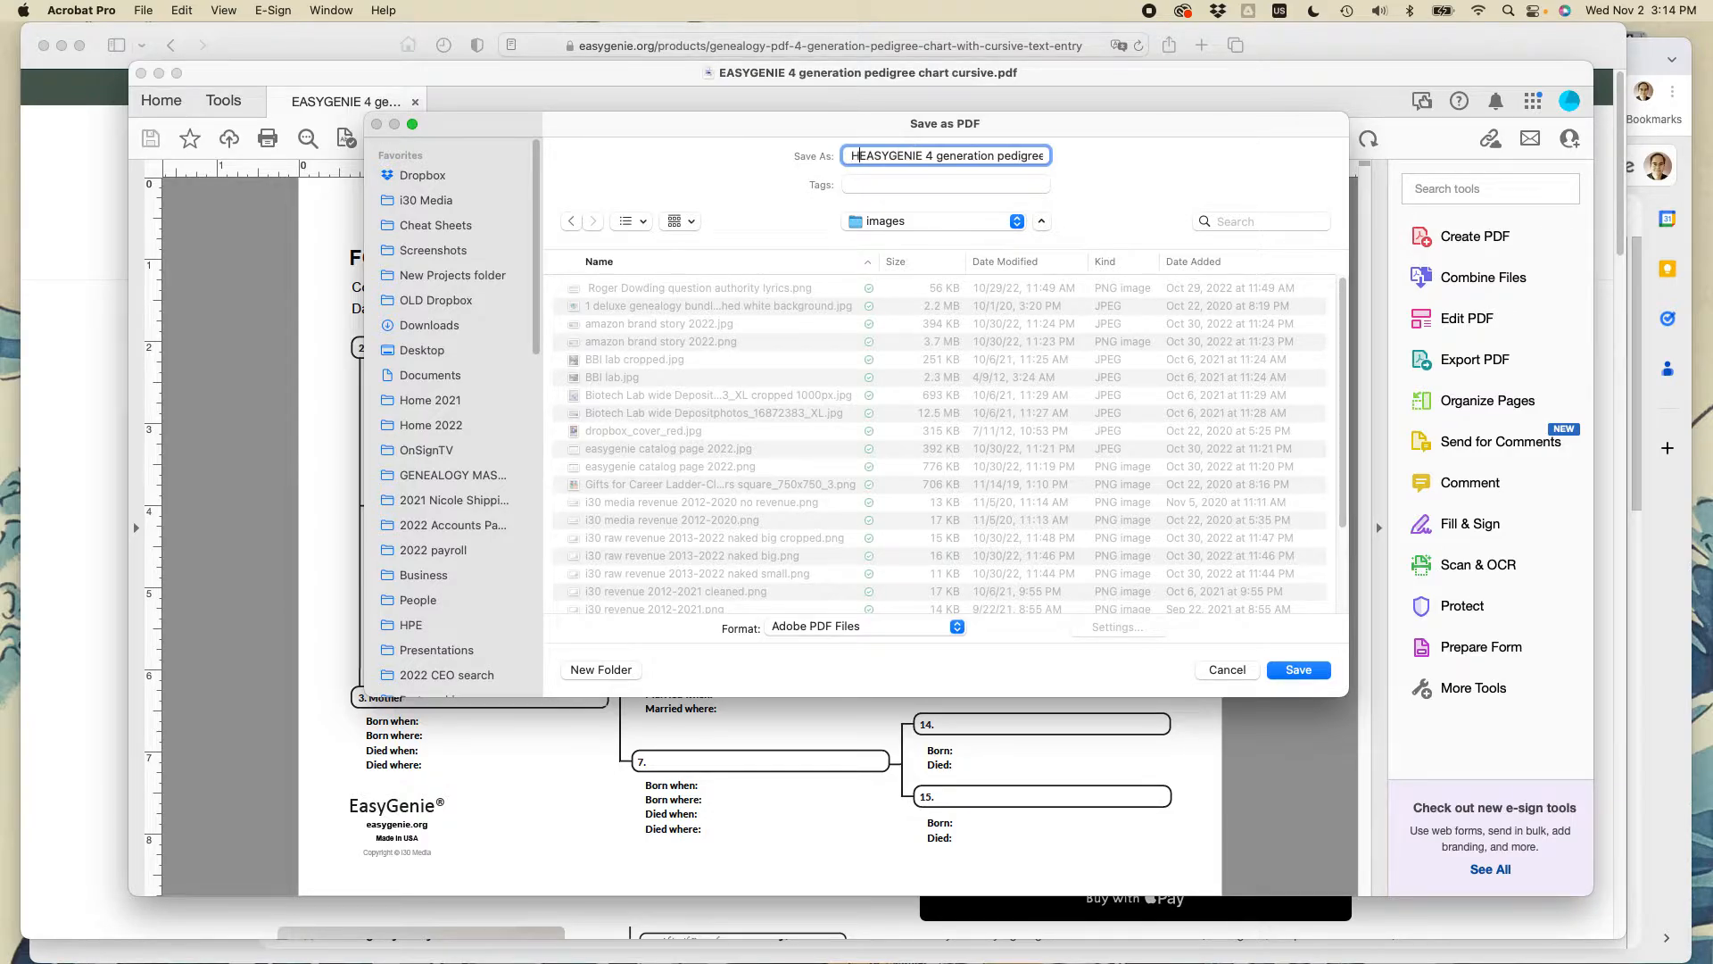
pyautogui.write('10')
pyautogui.press('BackSpace')
pyautogui.write('2')
pyautogui.press('BackSpace')
pyautogui.write('10222')
pyautogui.hotkey('shift', 'alt', 'Right')
pyautogui.hotkey('shift', 'alt', 'Right')
pyautogui.hotkey('shift', 'alt', 'Right')
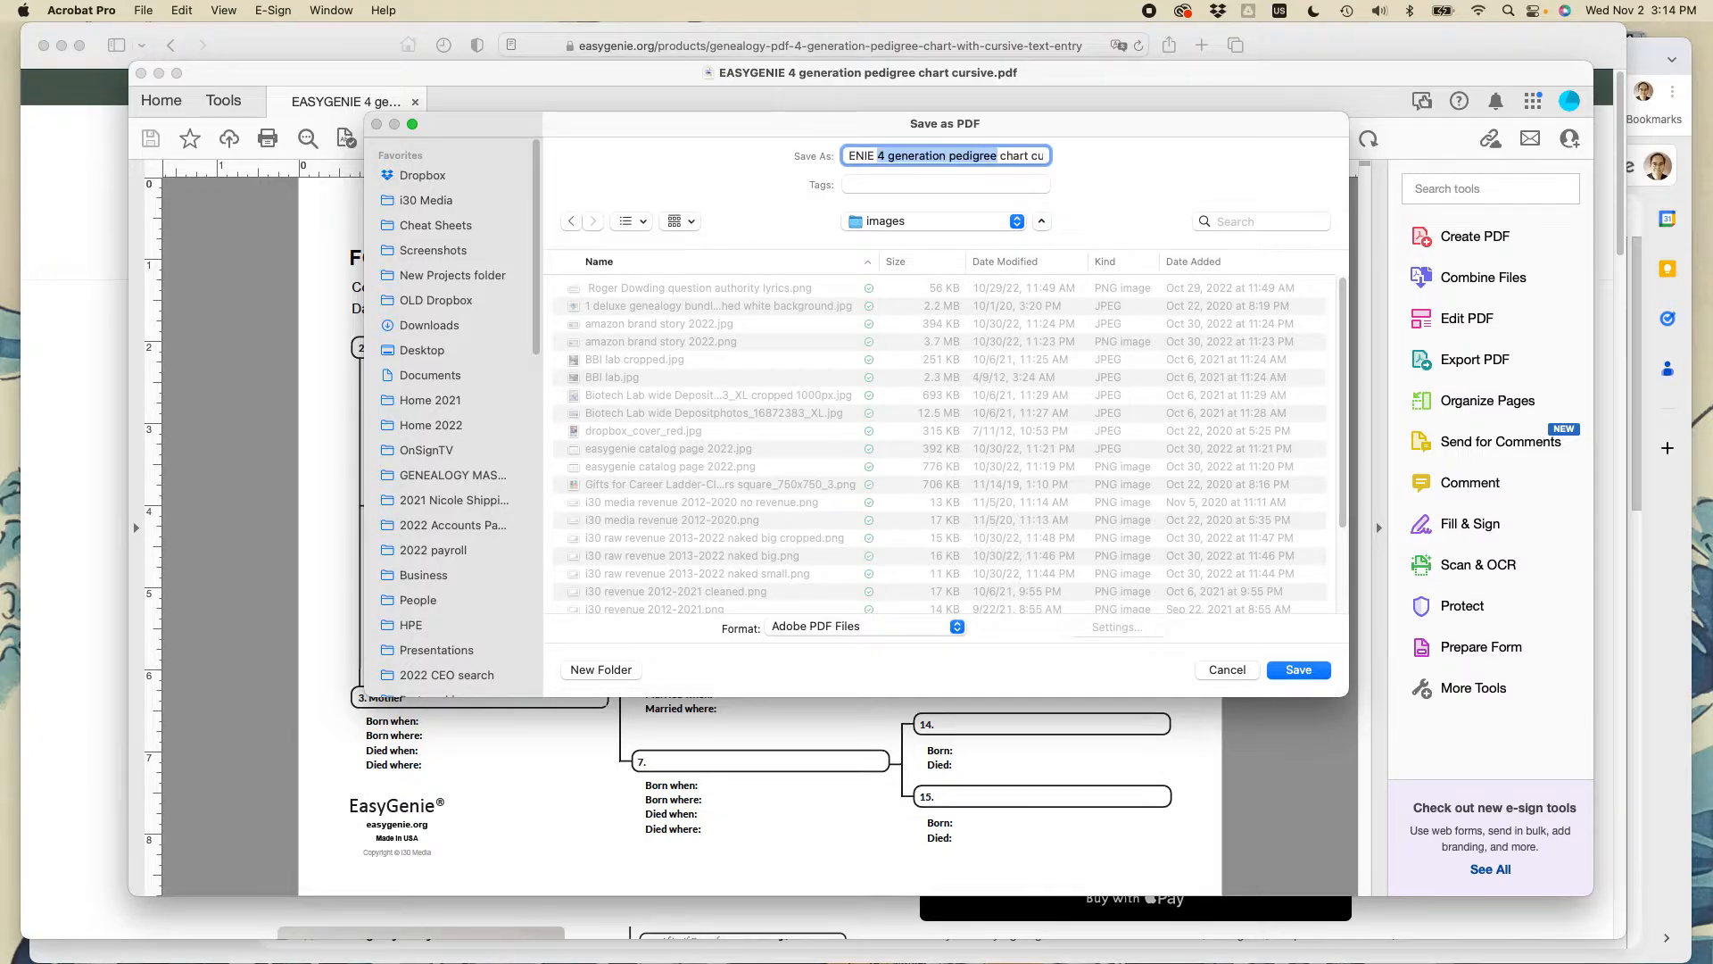
pyautogui.press('BackSpace')
pyautogui.press('BackSpace')
pyautogui.press('Return')
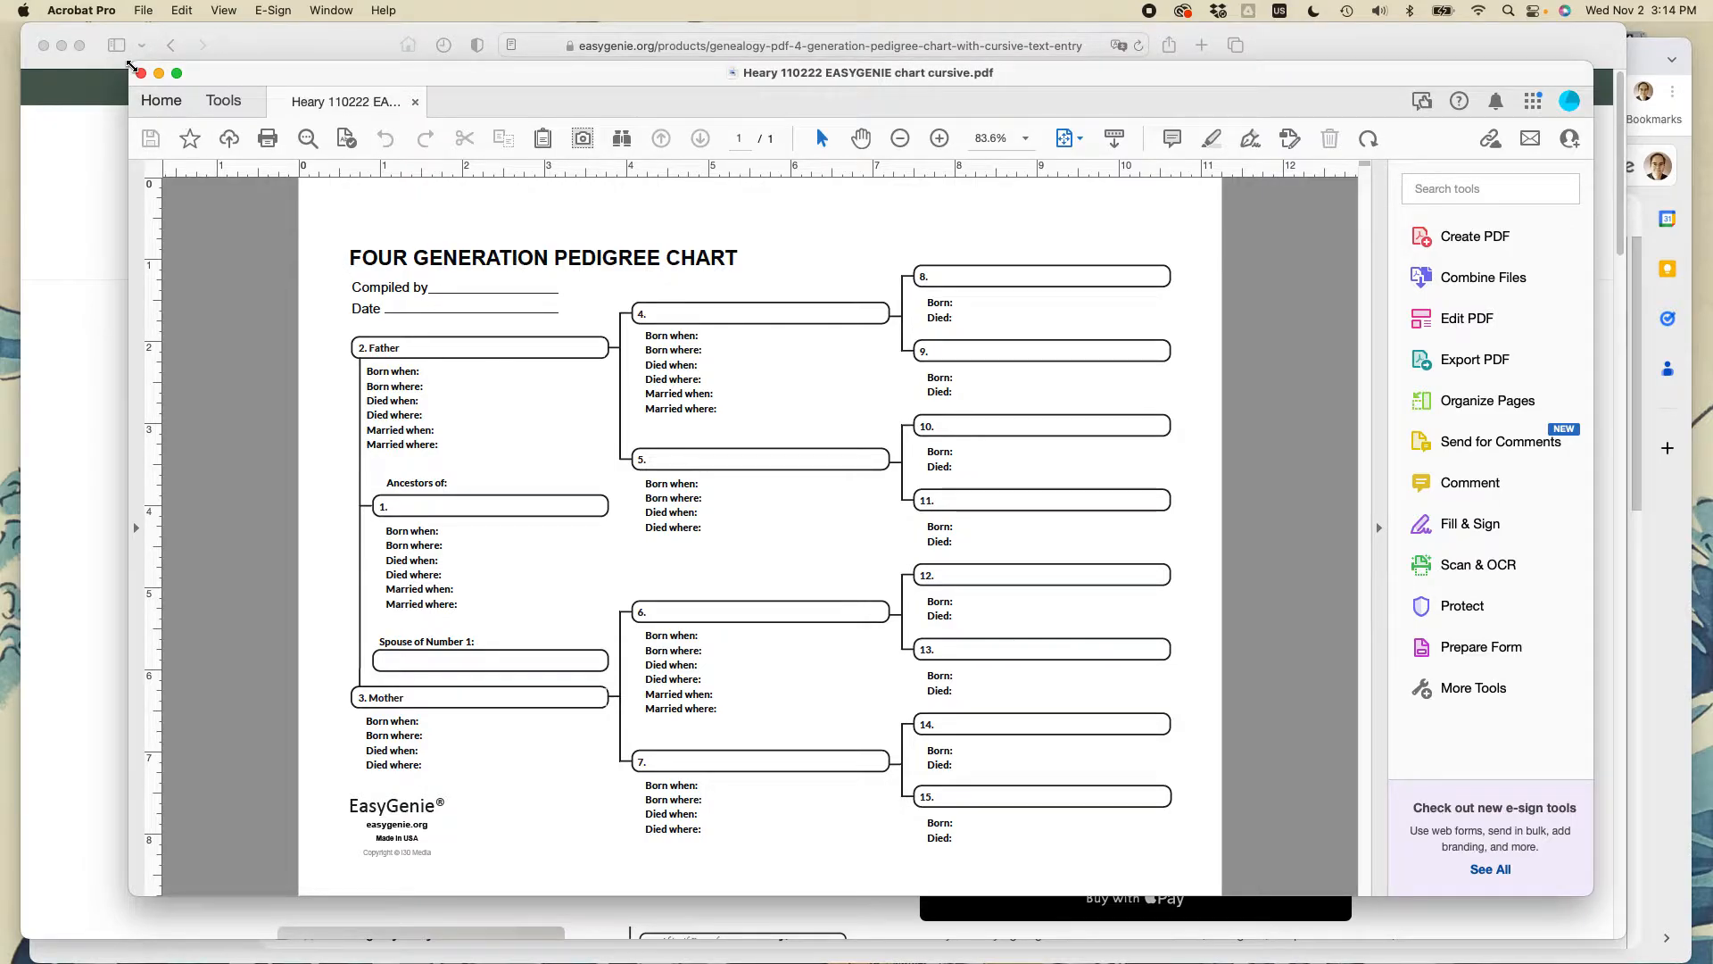
# - Enlarge the document window, type the compiler's name in Compiled by, and zoom to 125%
pyautogui.moveTo(130, 62); pyautogui.dragTo(63, 12)
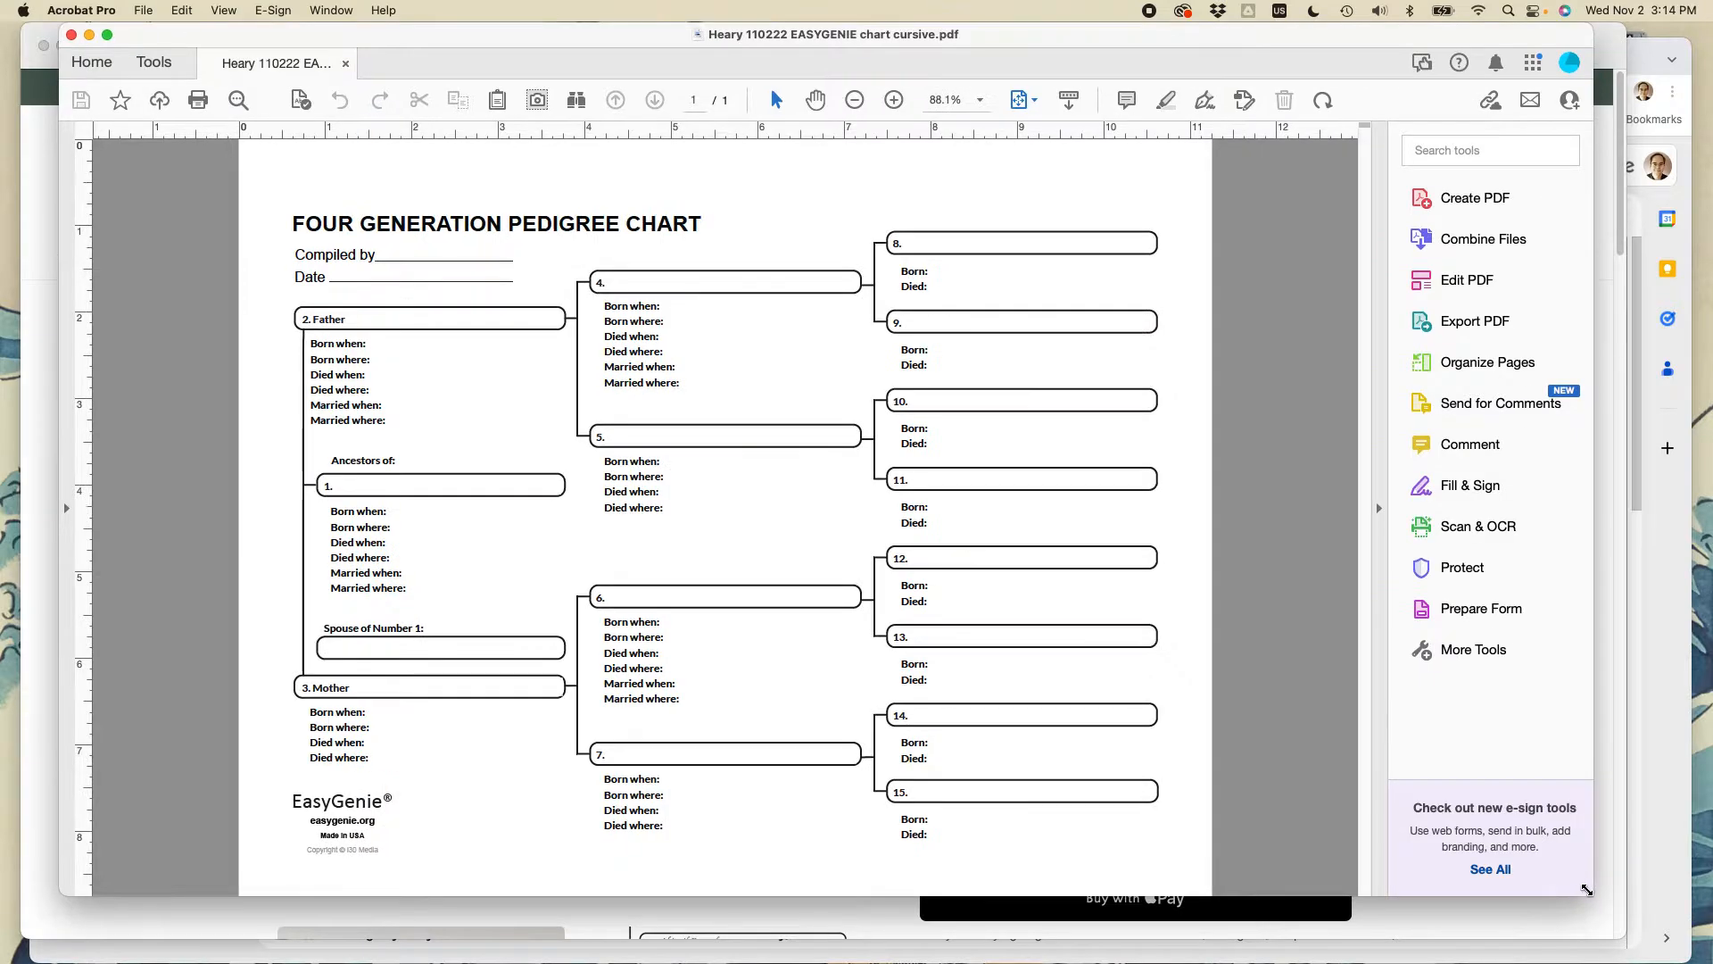
pyautogui.moveTo(1662, 937); pyautogui.dragTo(1610, 907)
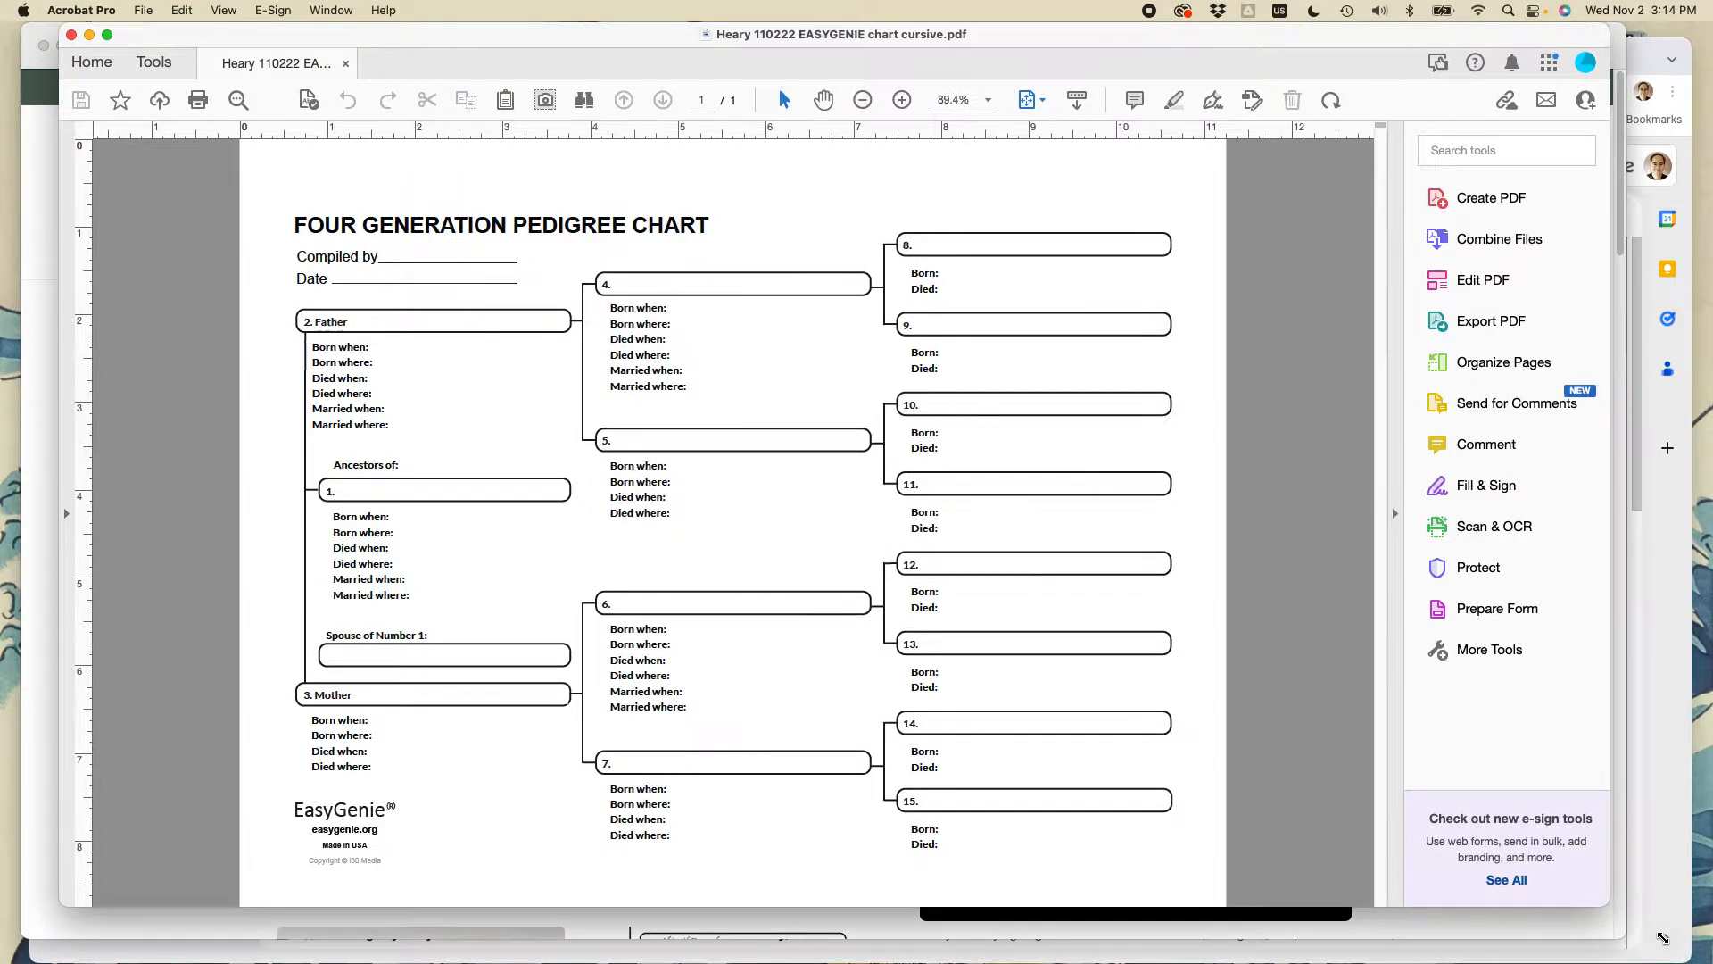
pyautogui.click(405, 261)
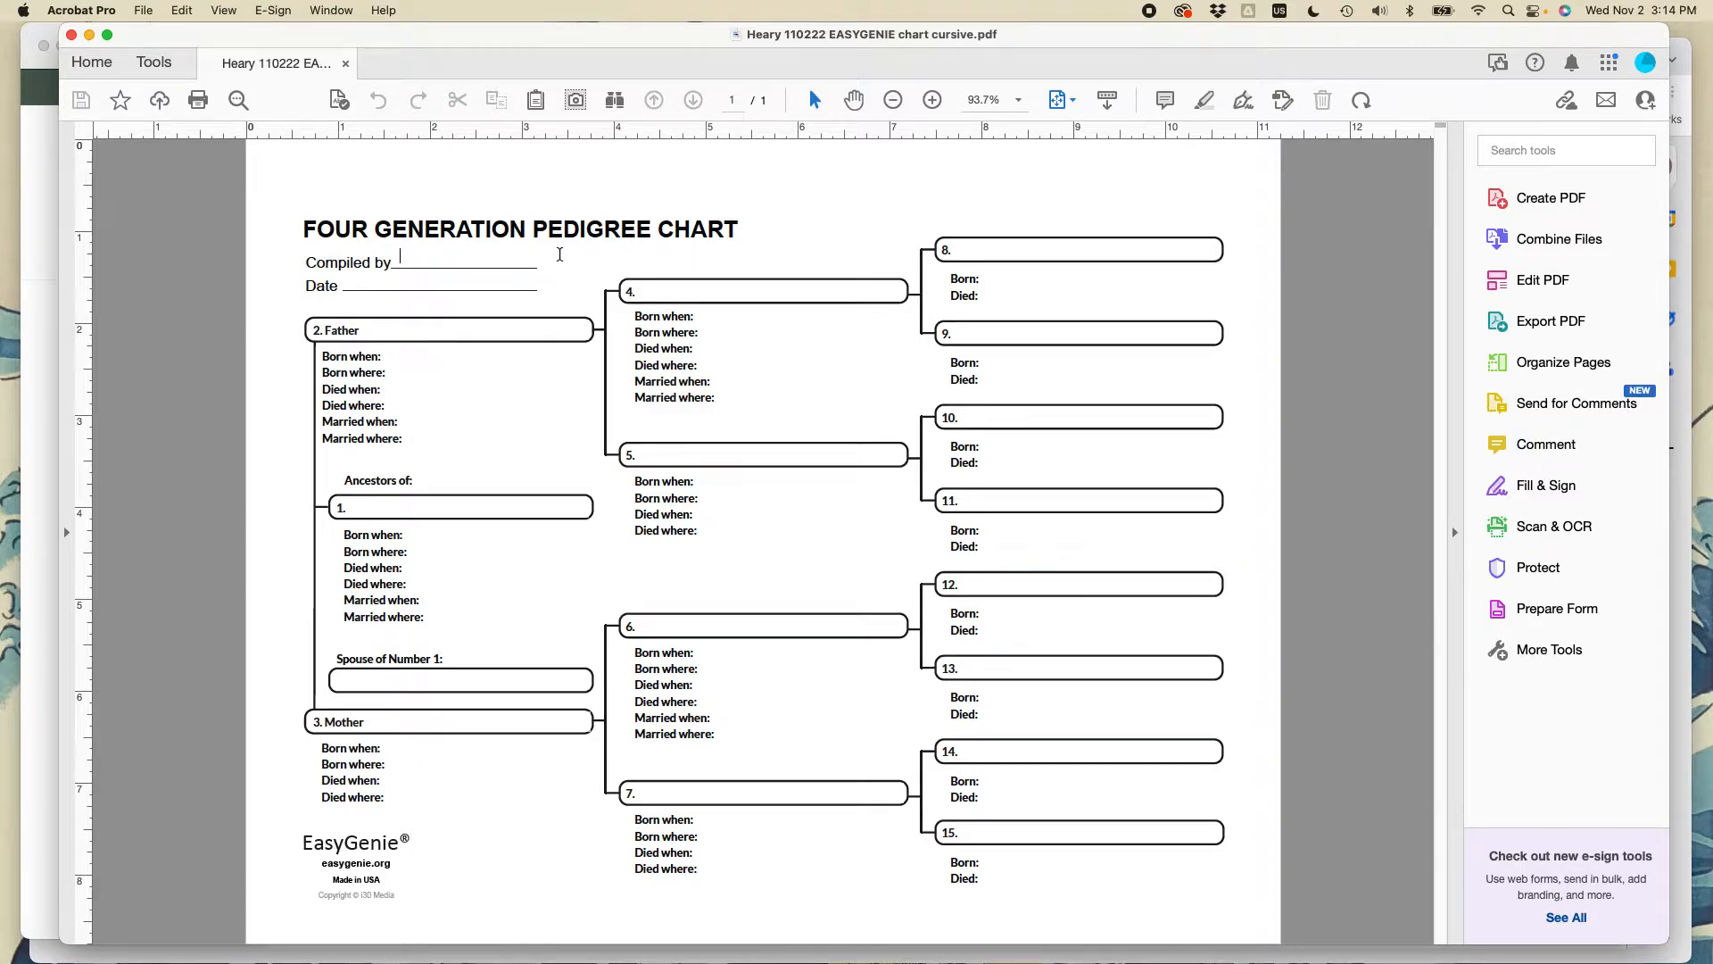
pyautogui.write('Ian Lamont')
pyautogui.click(1018, 100)
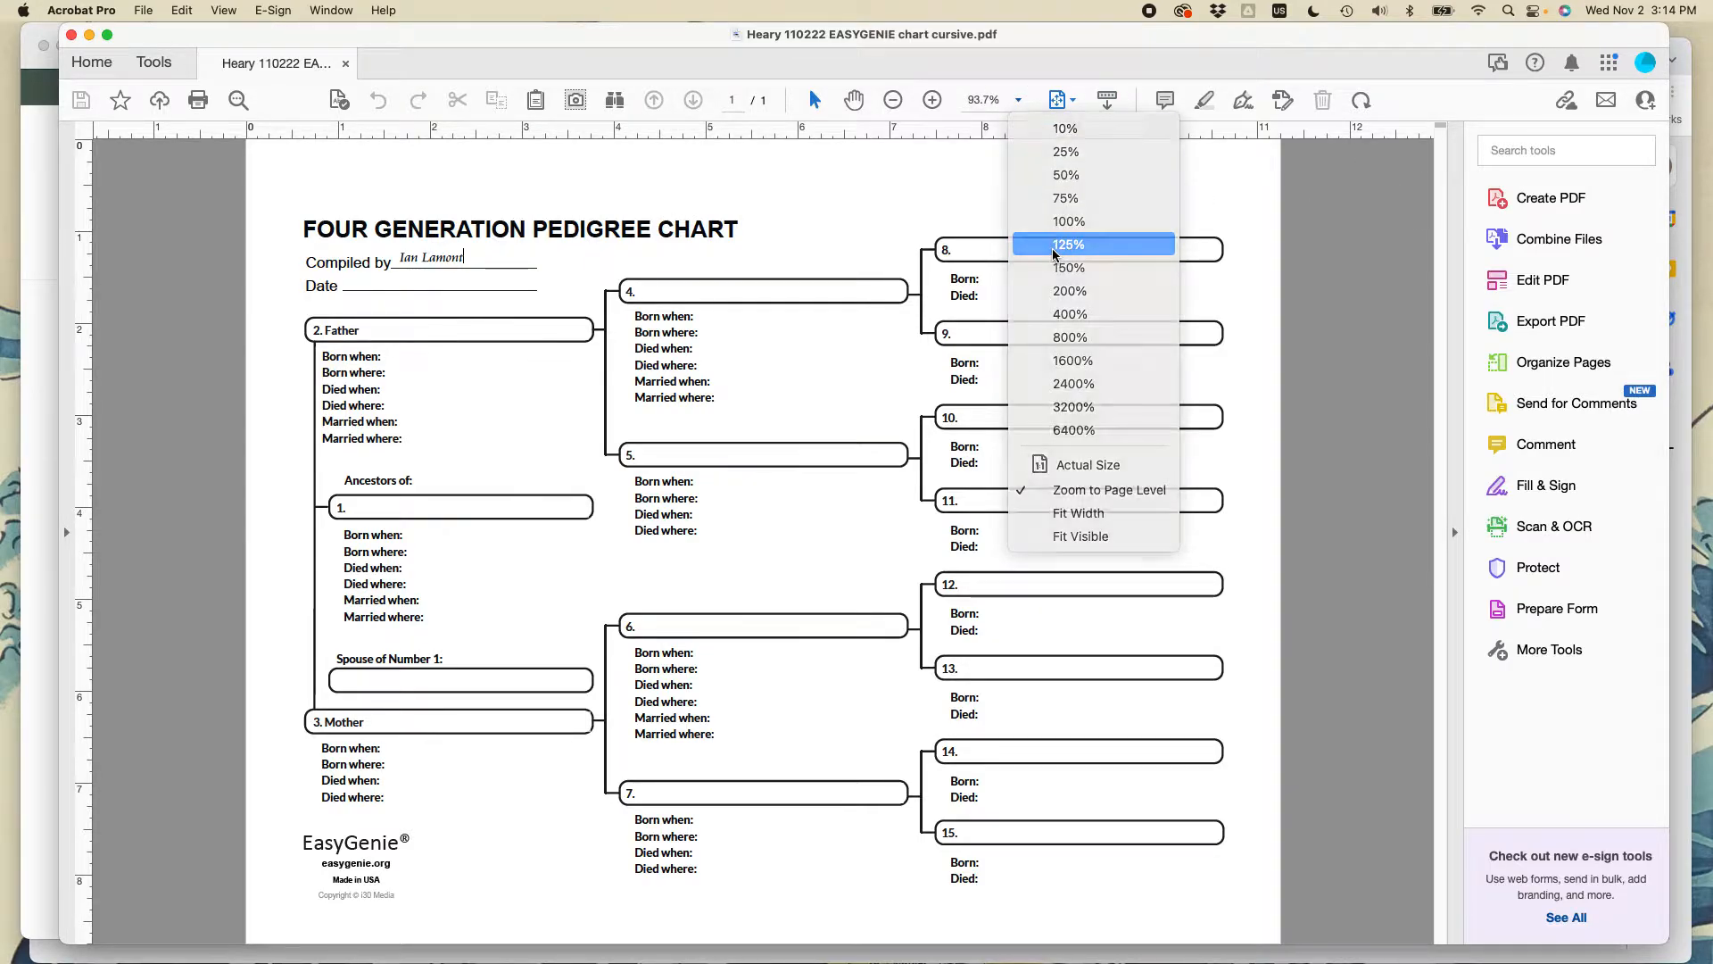
pyautogui.click(1053, 251)
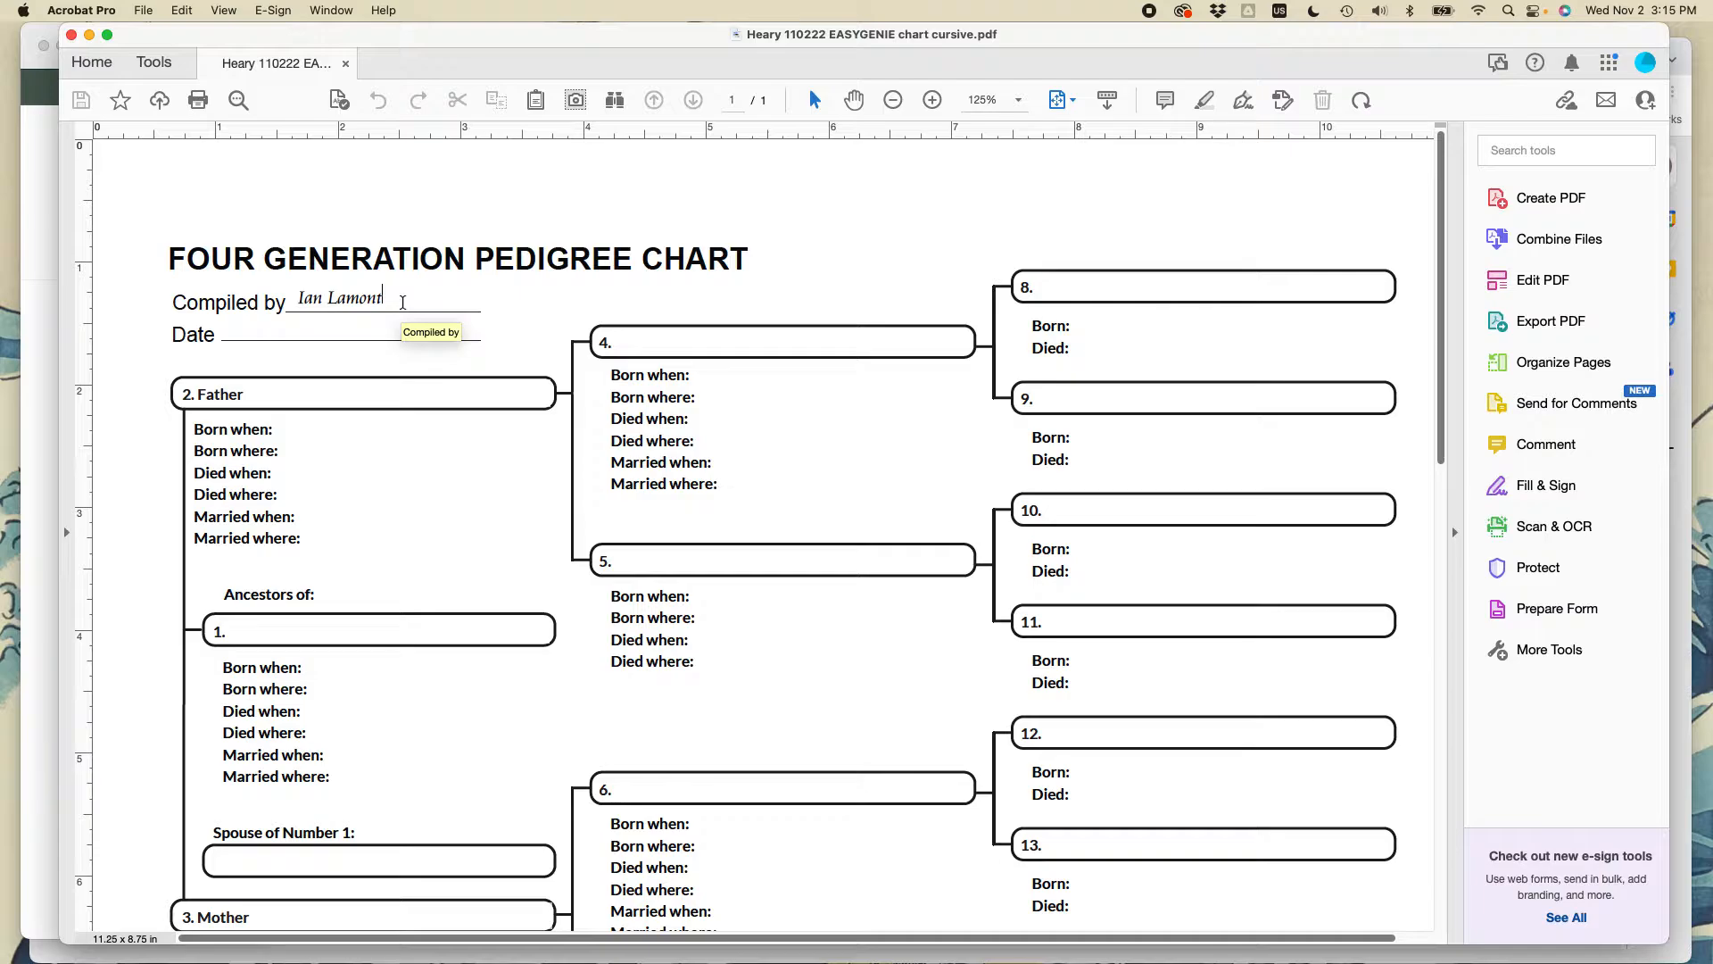
# - Enter the chart date (November 2022), the father's name, born 2 October 1867 in Lockport, New York
pyautogui.press('Tab')
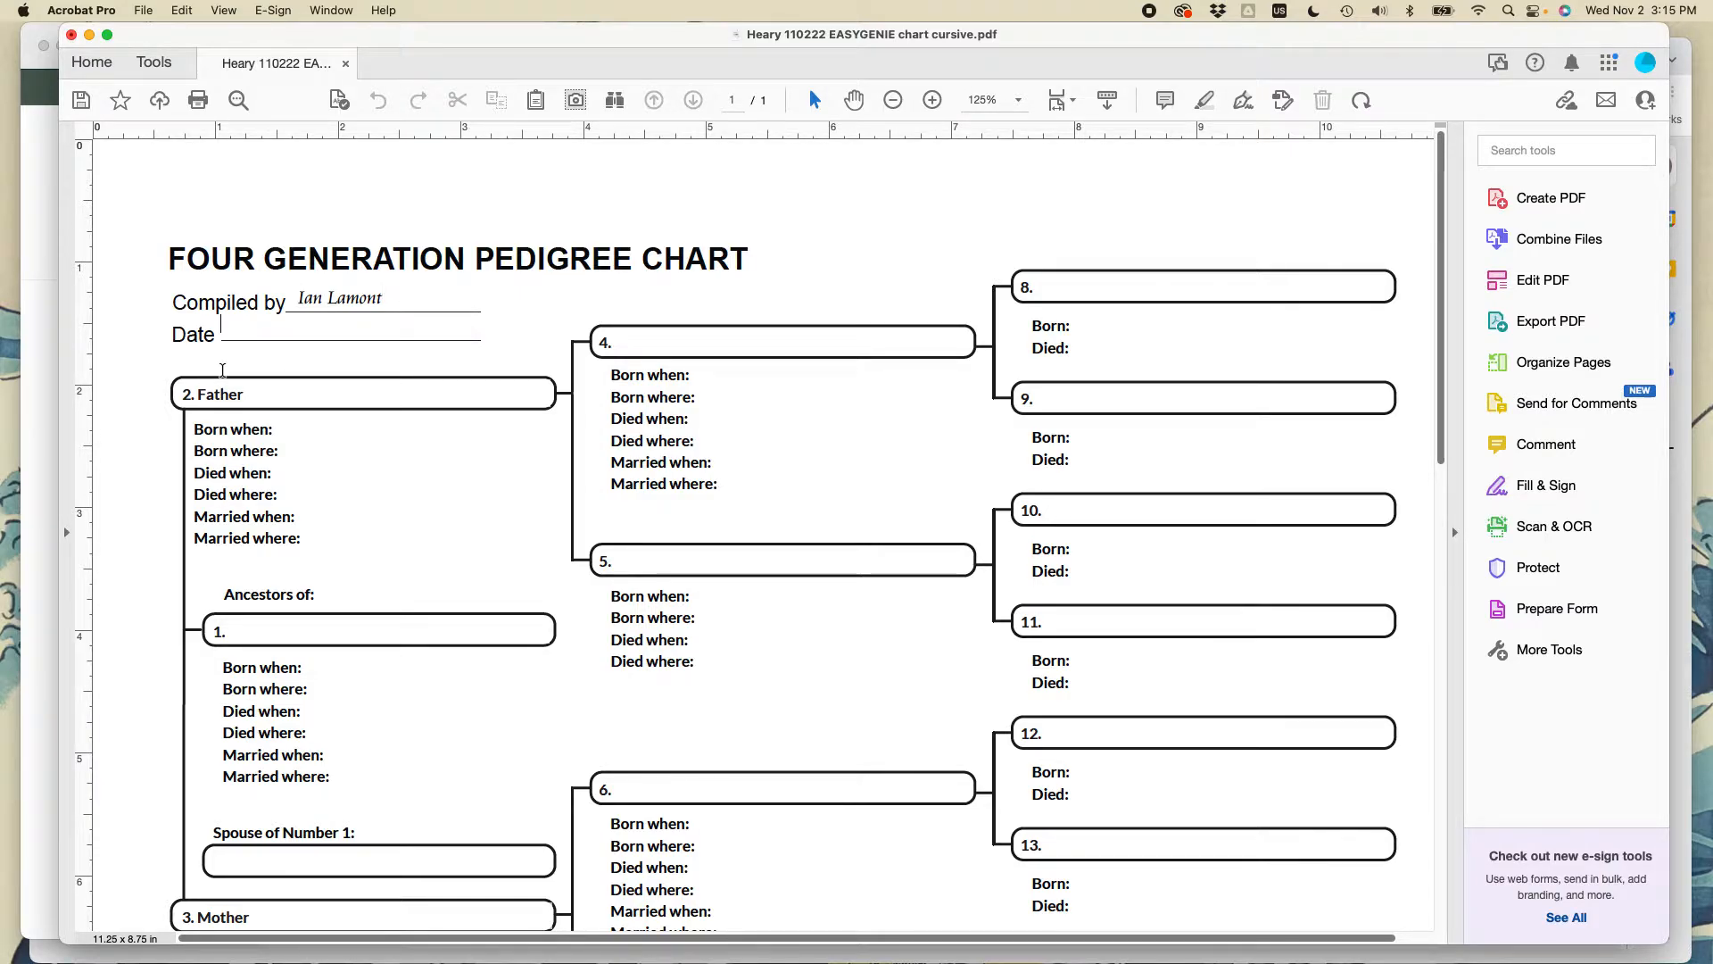
pyautogui.write('Heary')
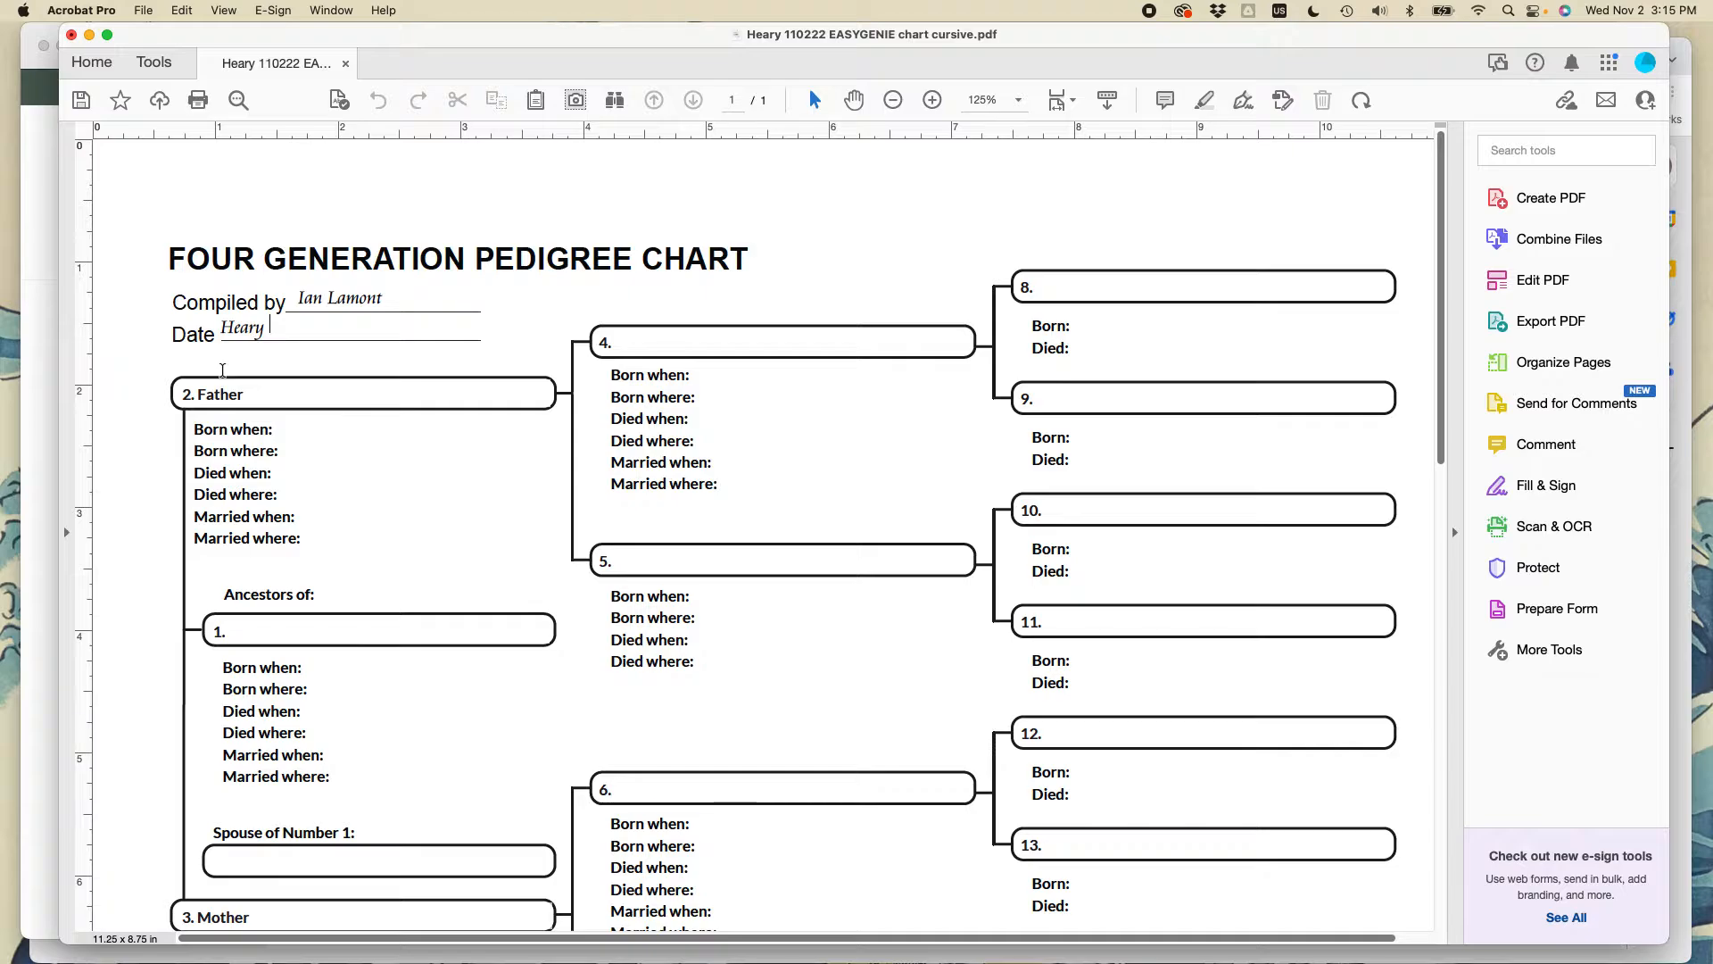
pyautogui.write(' November 2022')
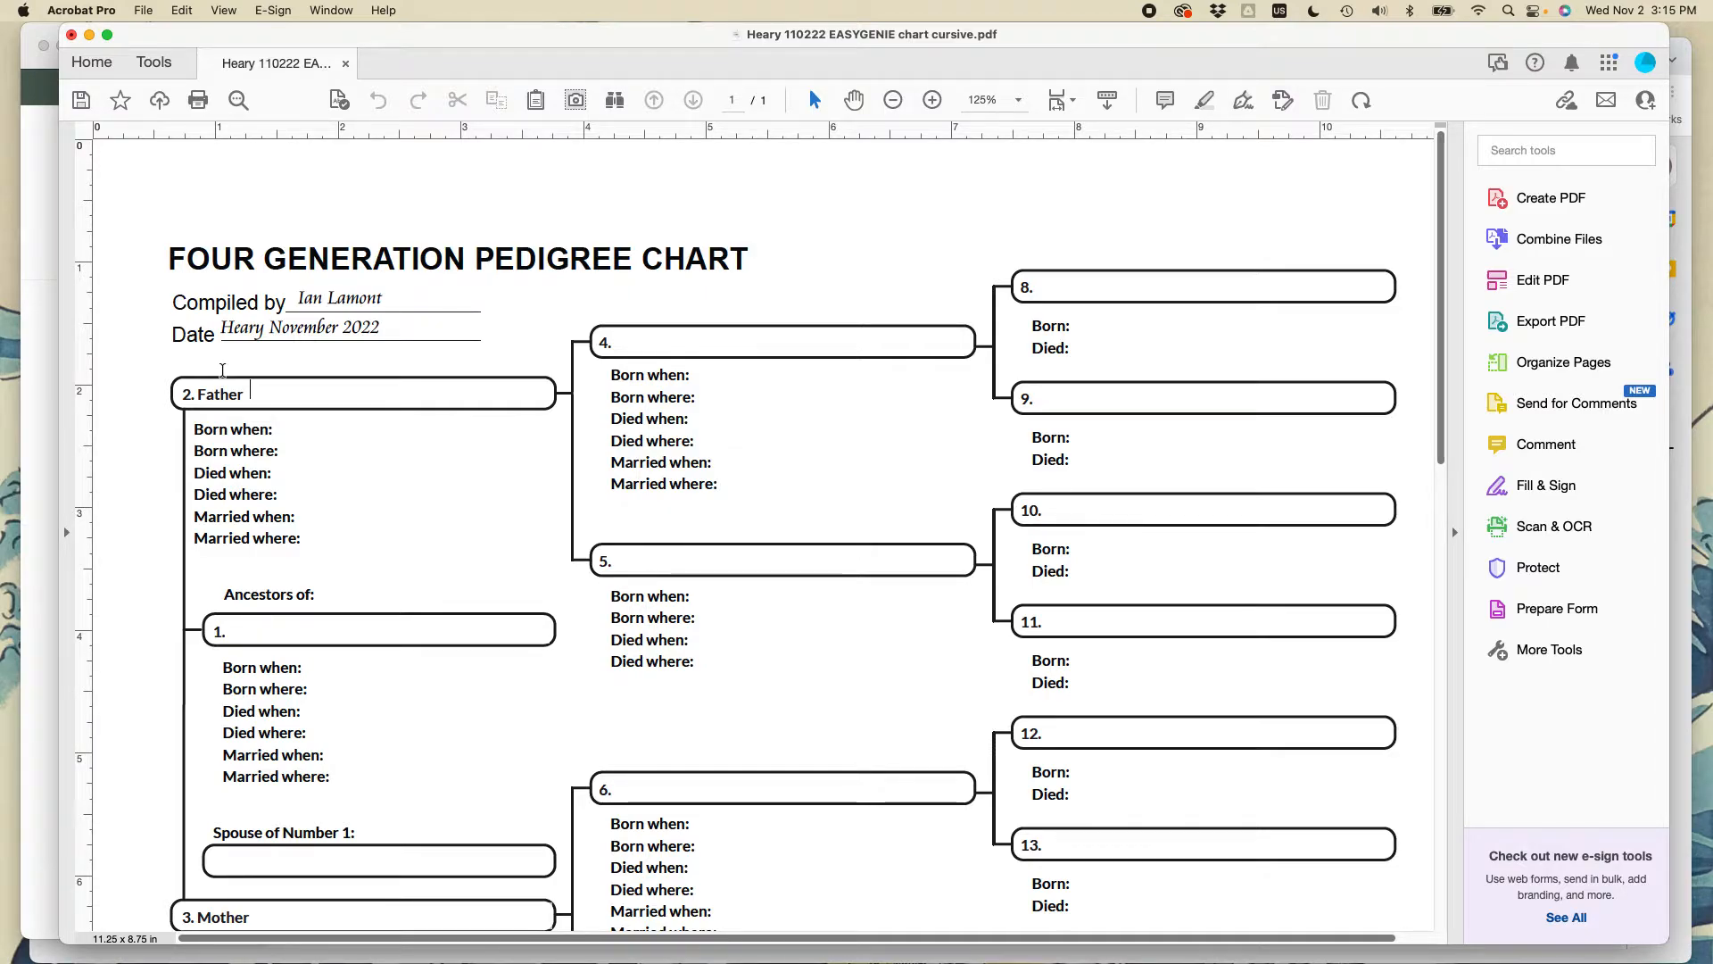
pyautogui.write('John Heary')
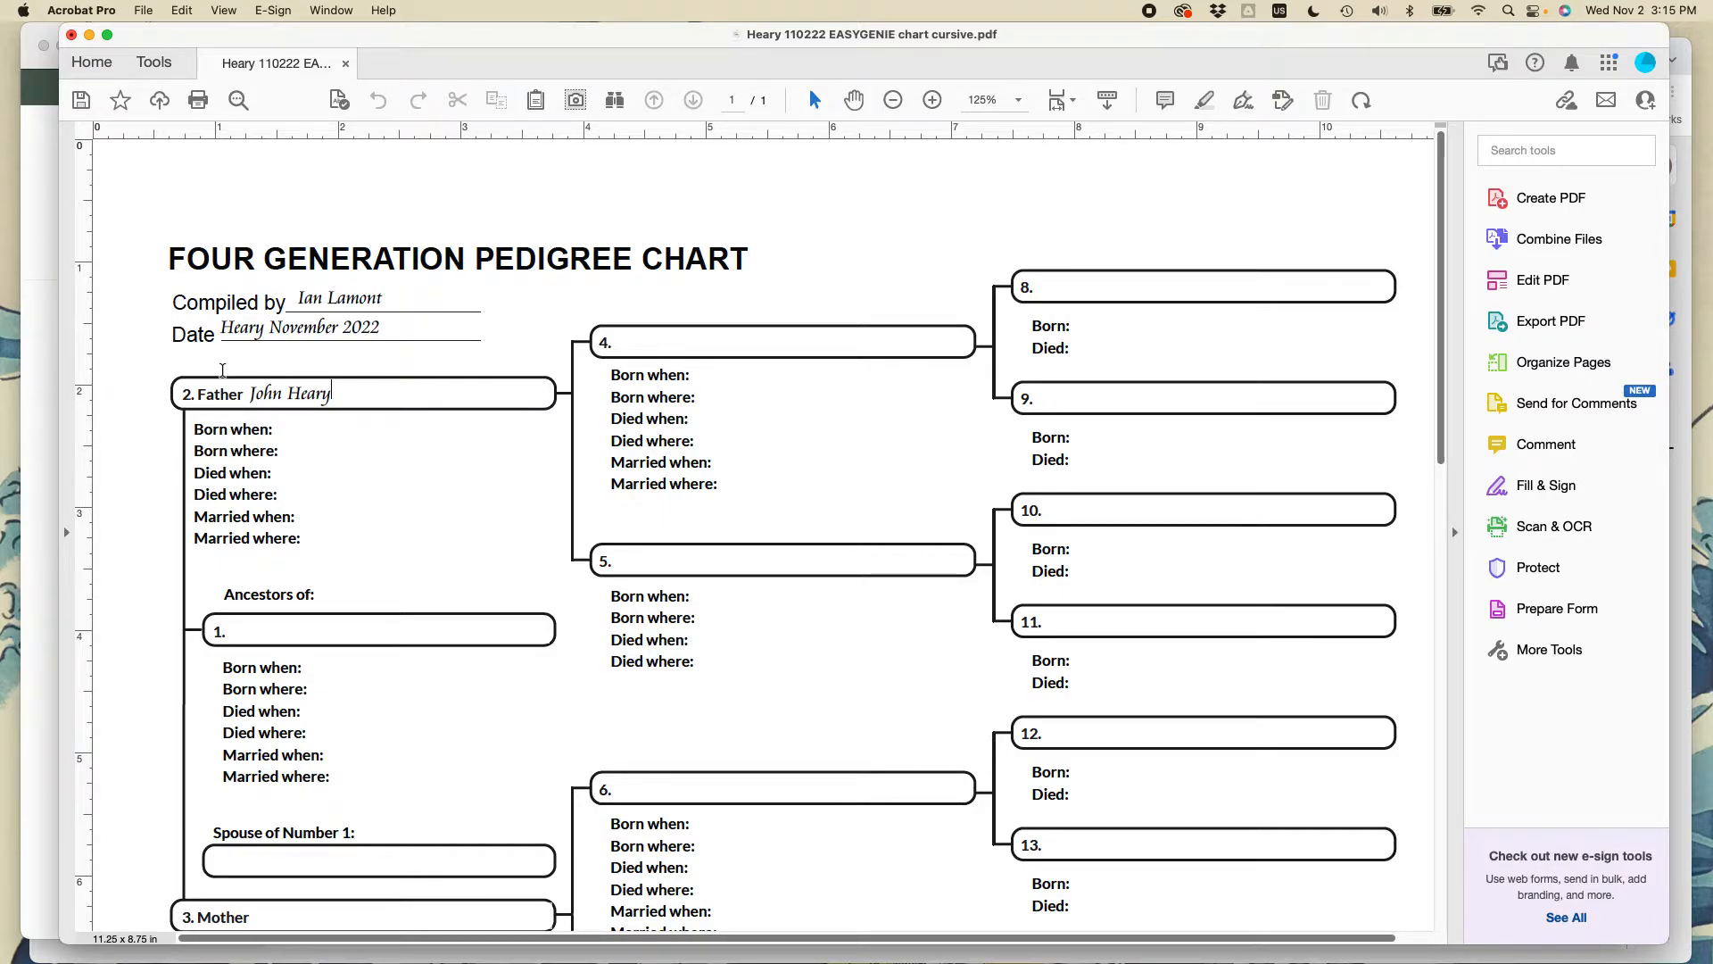
pyautogui.press('Tab')
pyautogui.write('2 October')
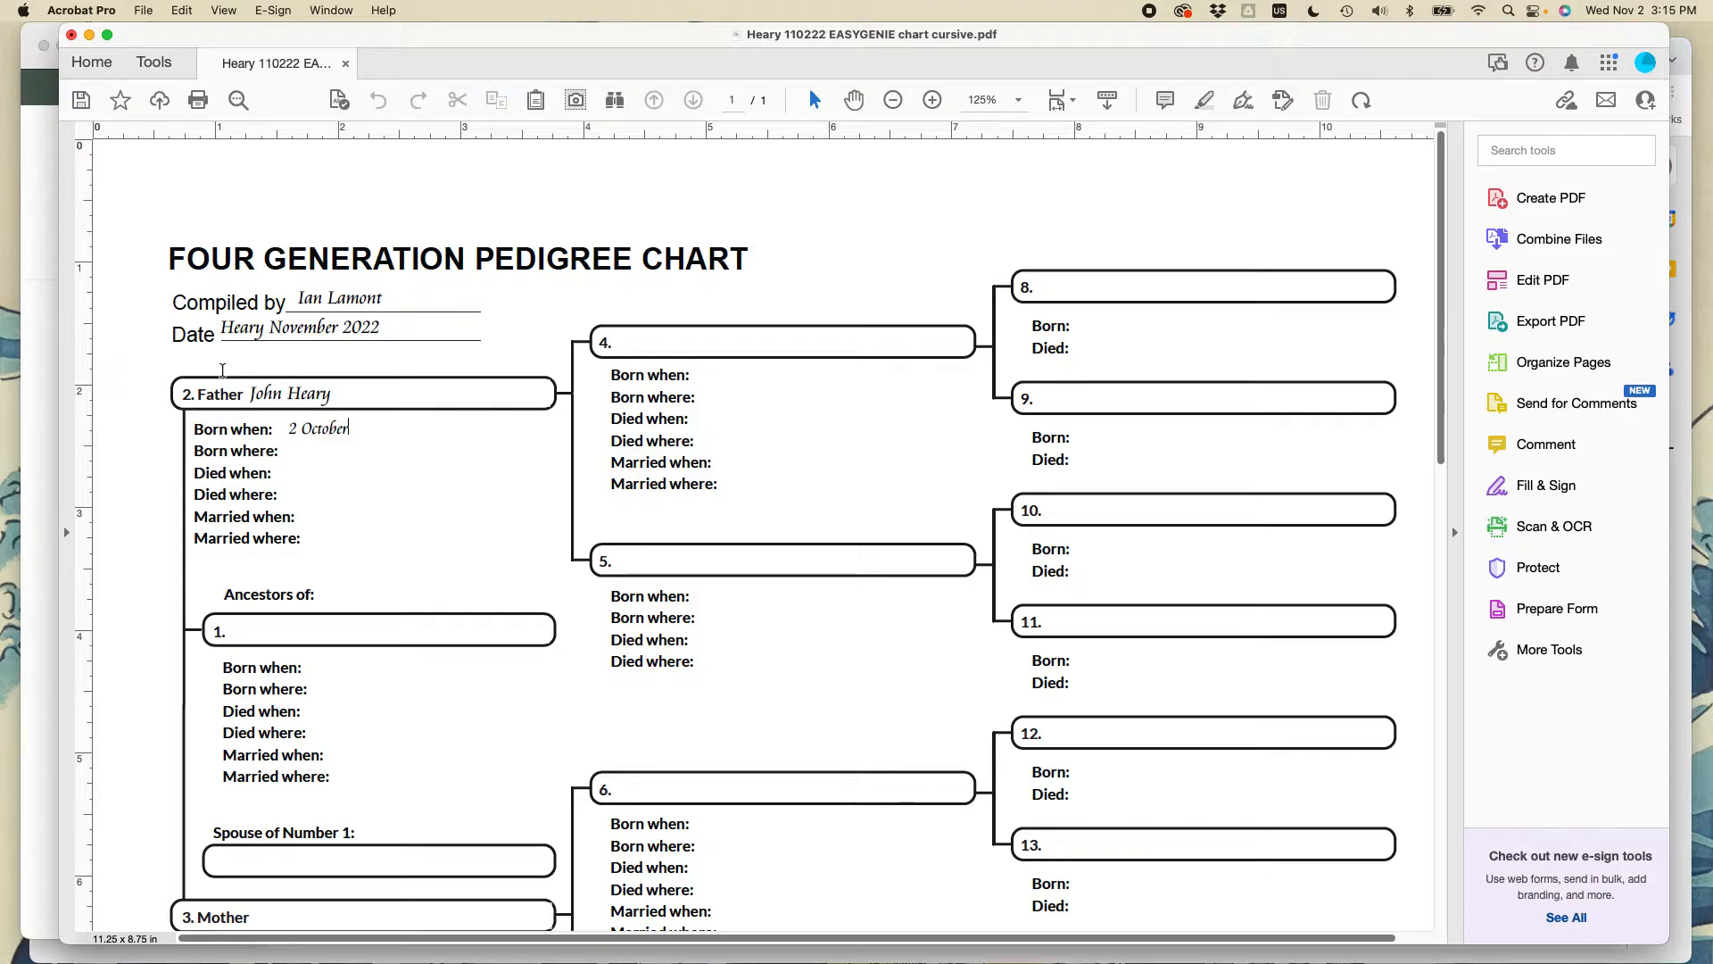
pyautogui.write(' 1867')
pyautogui.press('Tab')
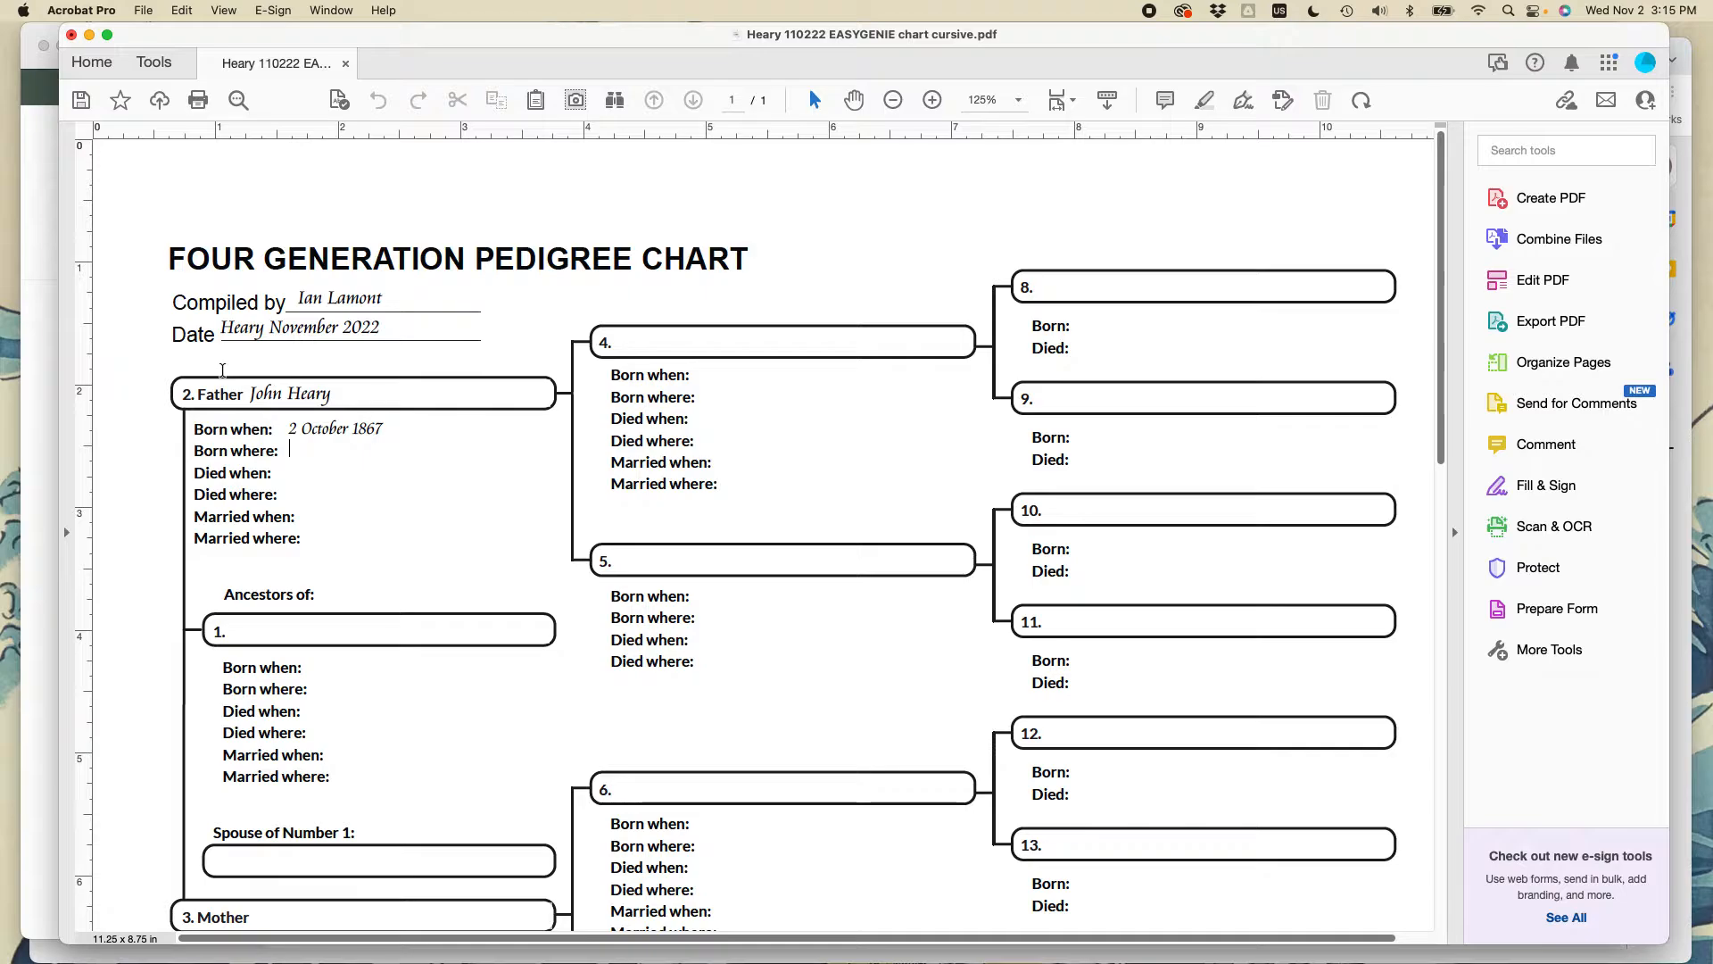
pyautogui.write('Lockport, New ')
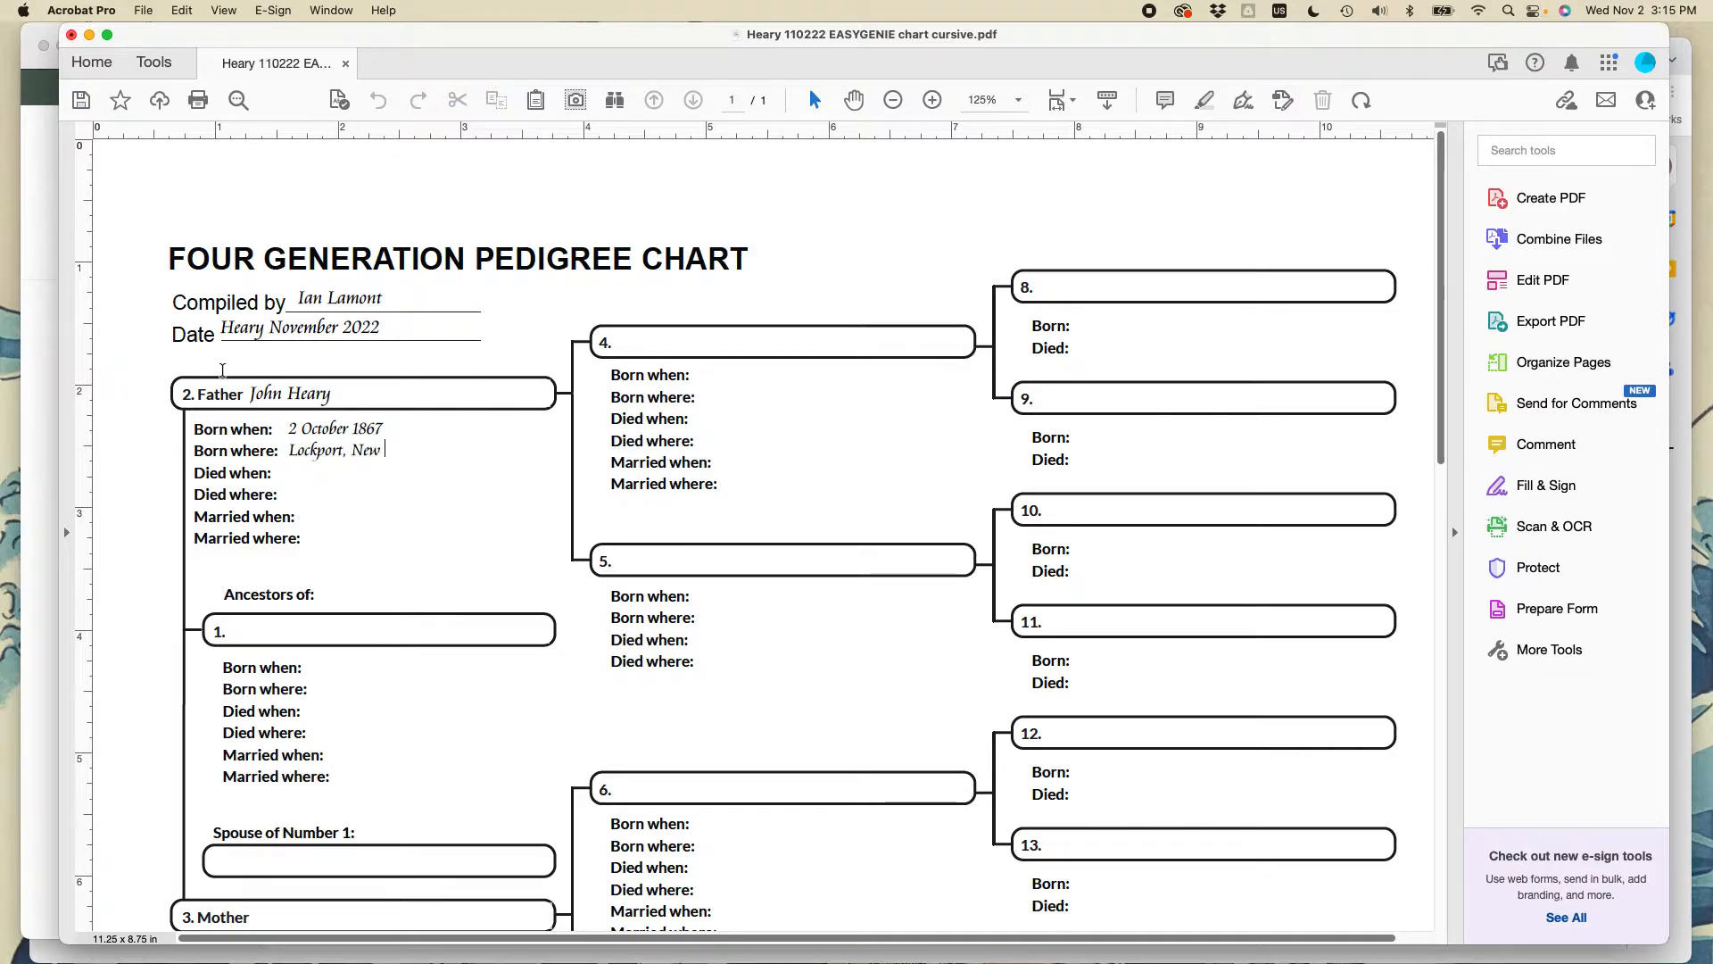
pyautogui.write('York')
# - Zoom to 150% and enter the father's death: 17 October 1935 in Lockport, New York
pyautogui.click(1017, 100)
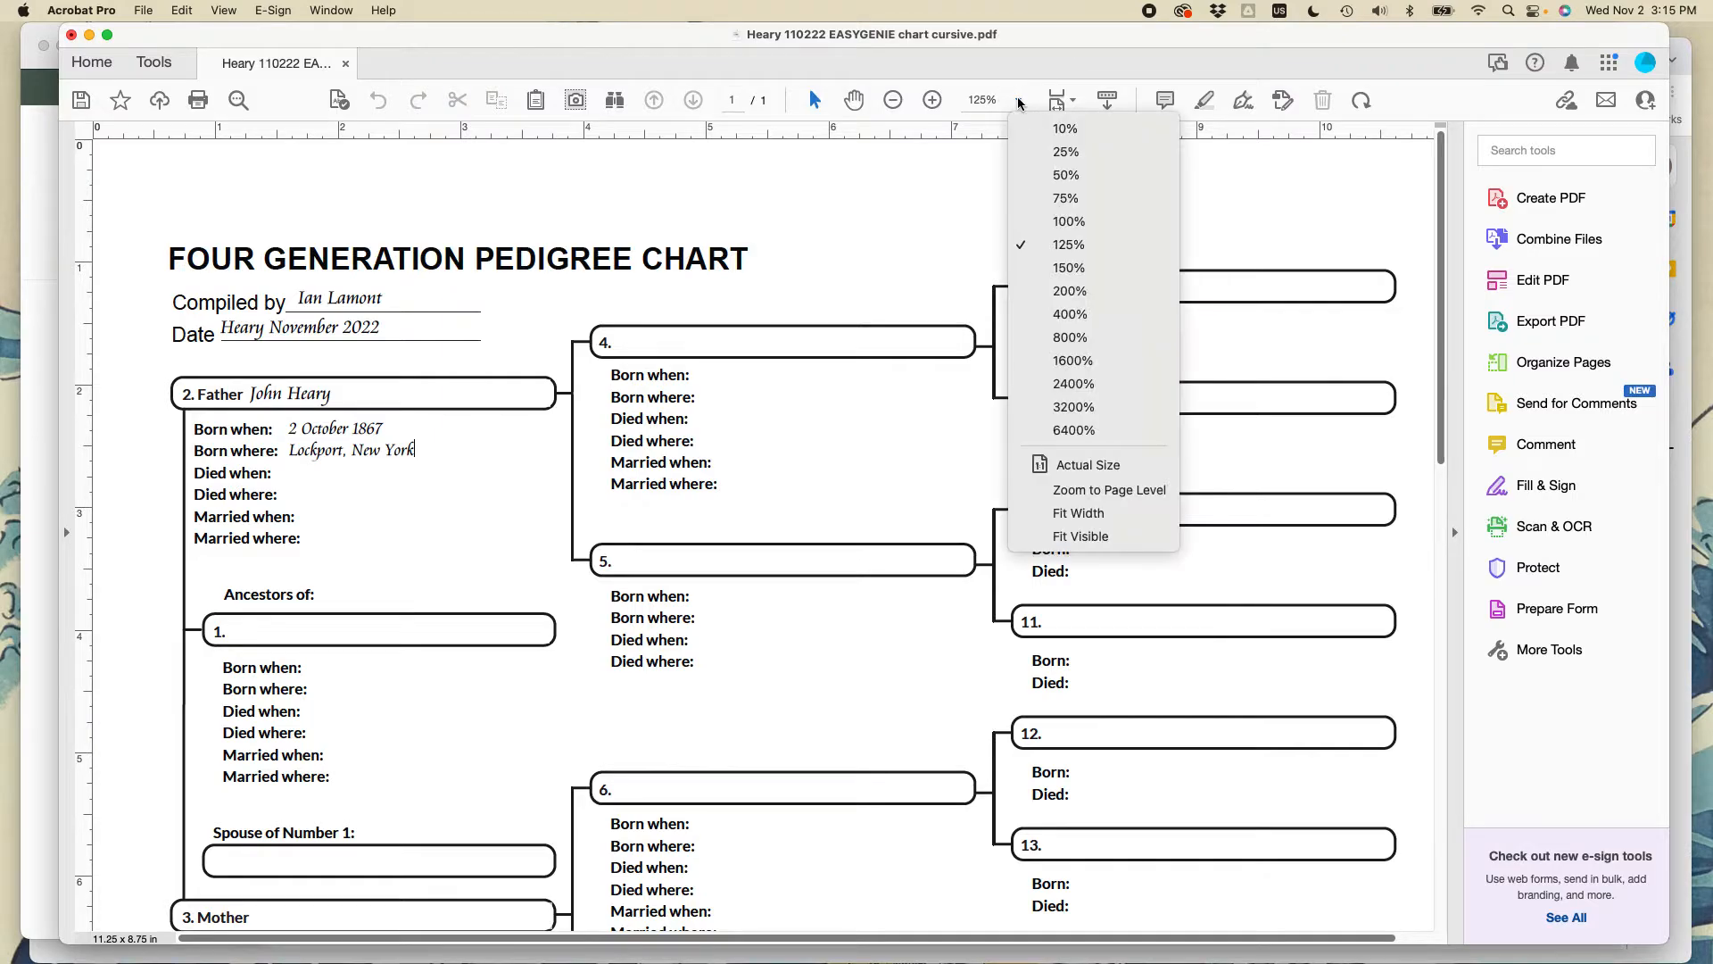
pyautogui.click(1055, 266)
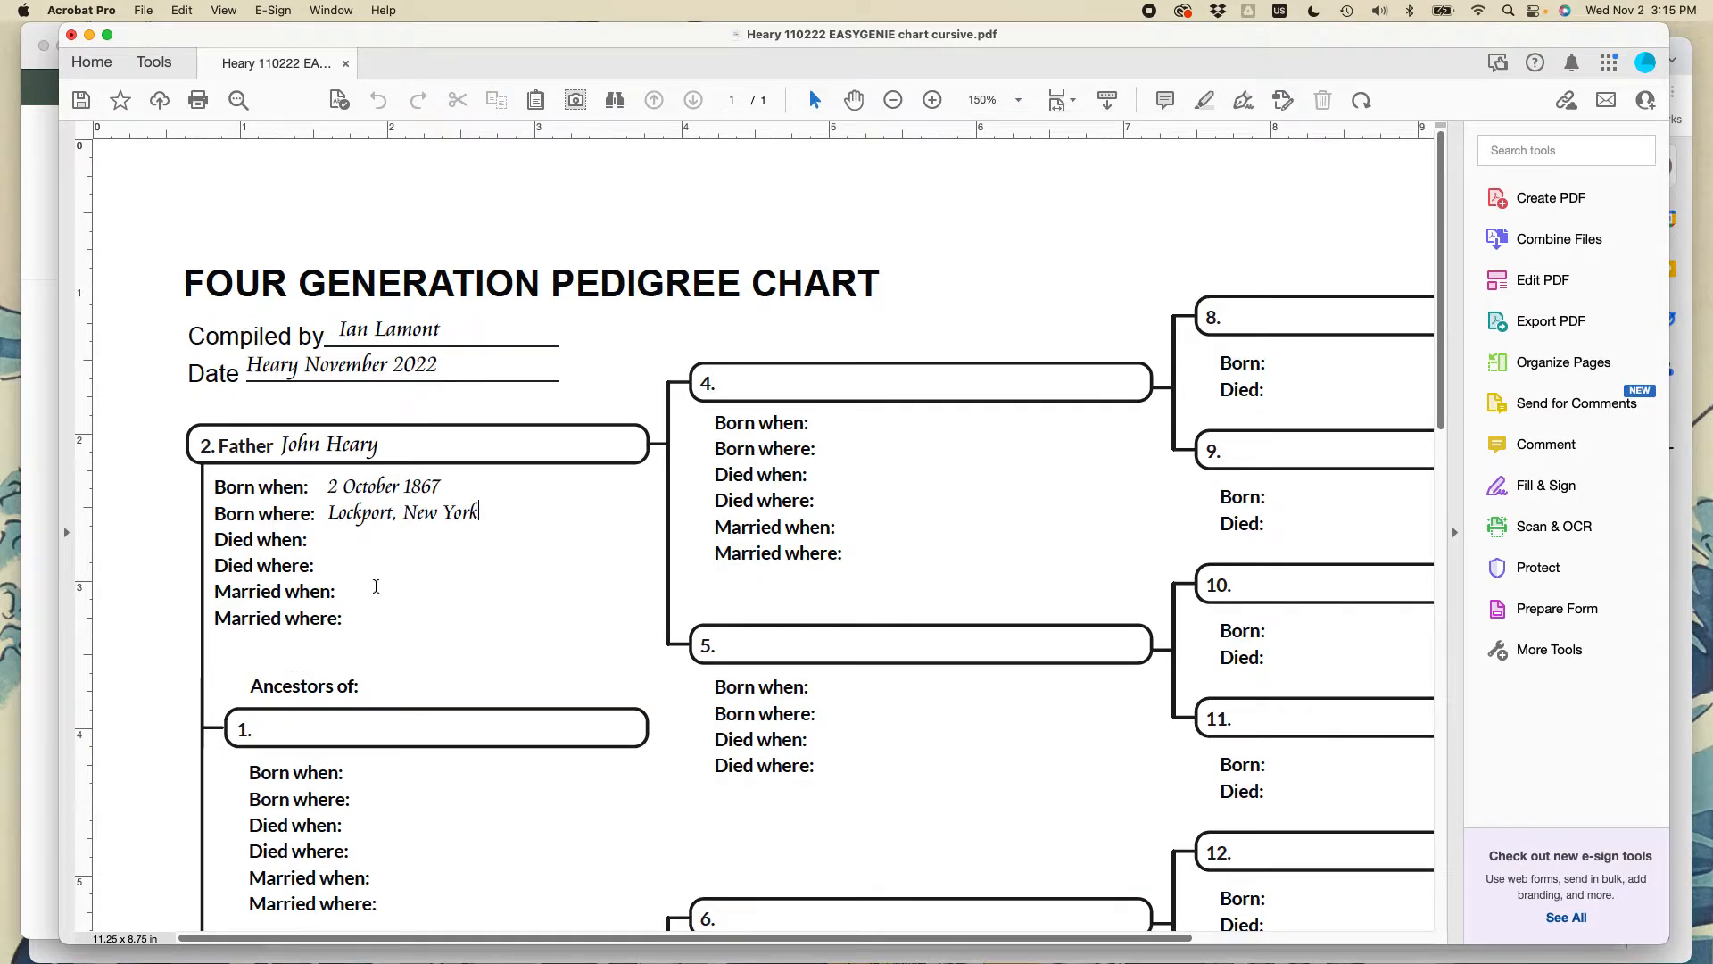
pyautogui.click(342, 541)
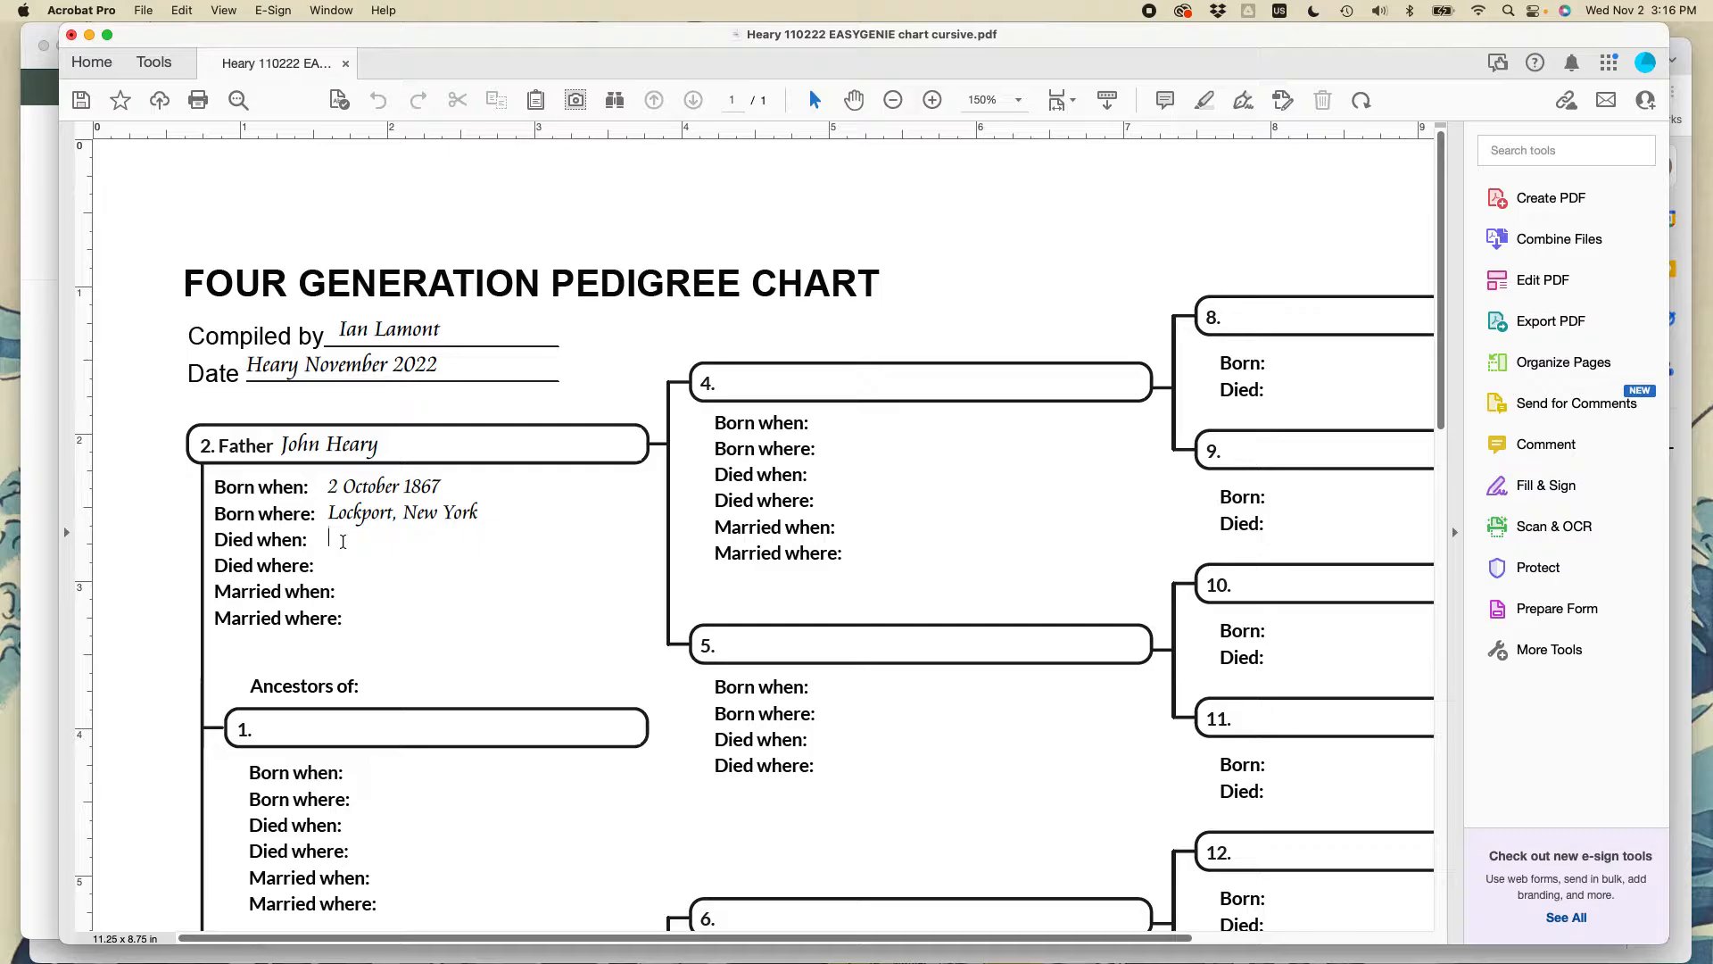
pyautogui.write('17 October 1935')
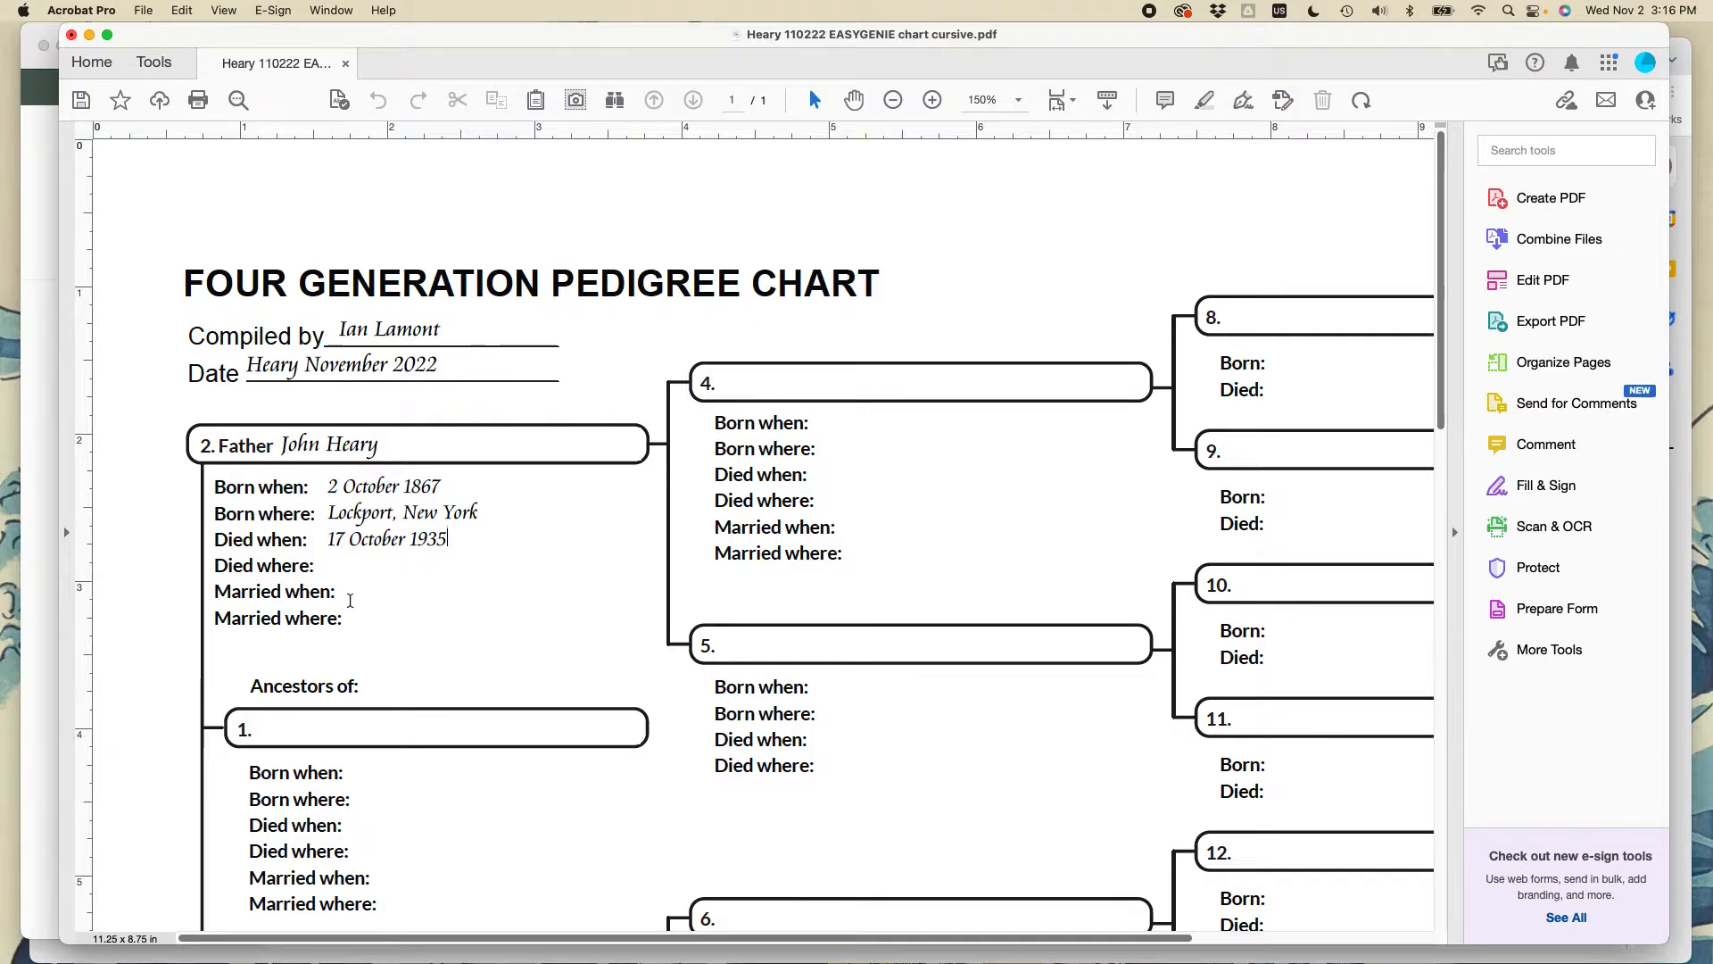
pyautogui.click(332, 565)
pyautogui.write('Lockport, New York')
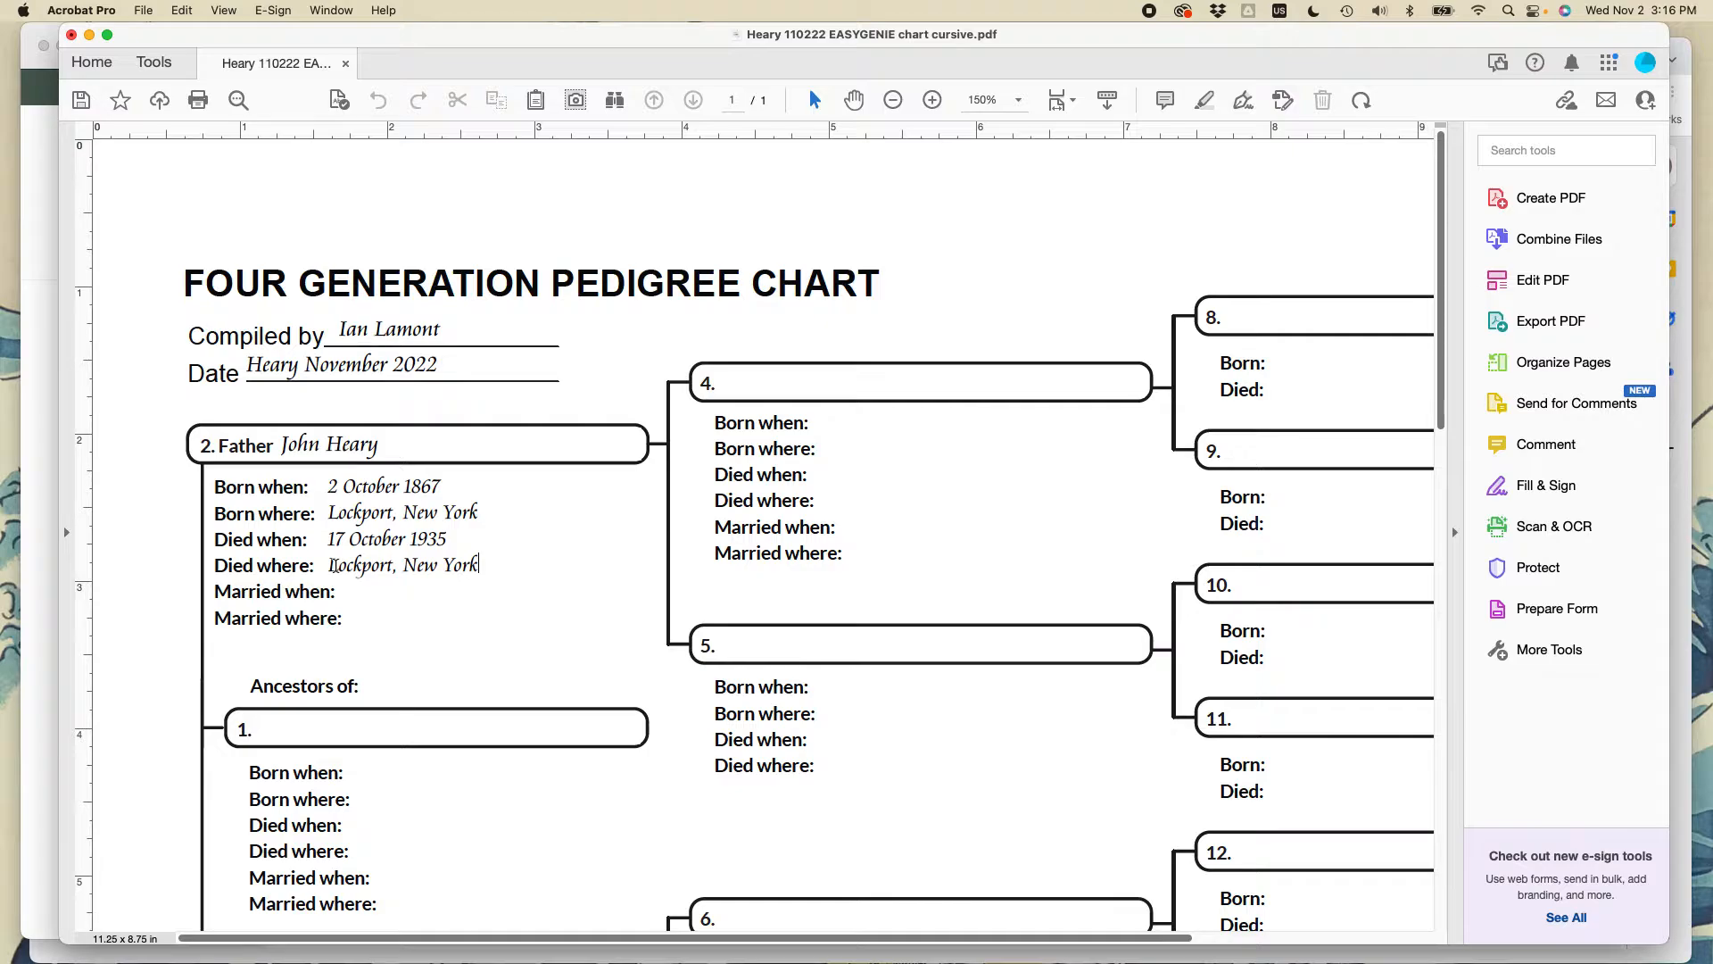
# - Enter person 1's name, born 2 May 1907 in Lockport New York
pyautogui.press('Tab')
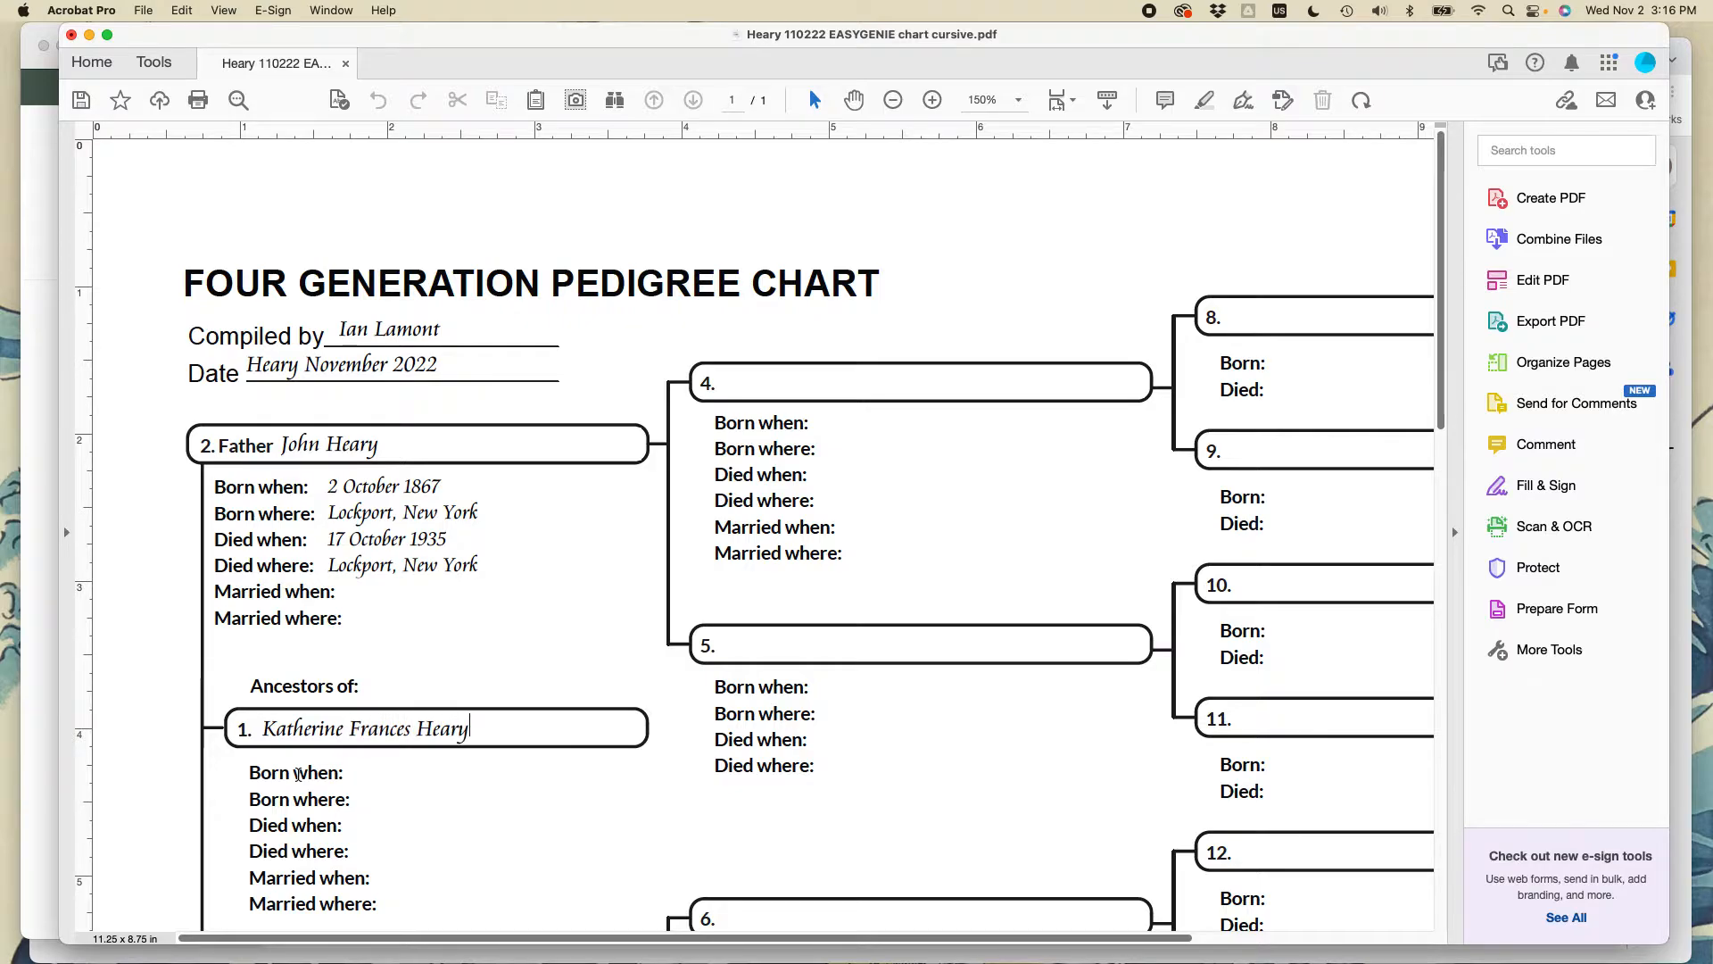
pyautogui.press('Tab')
pyautogui.write('2 May 1907')
pyautogui.press('Tab')
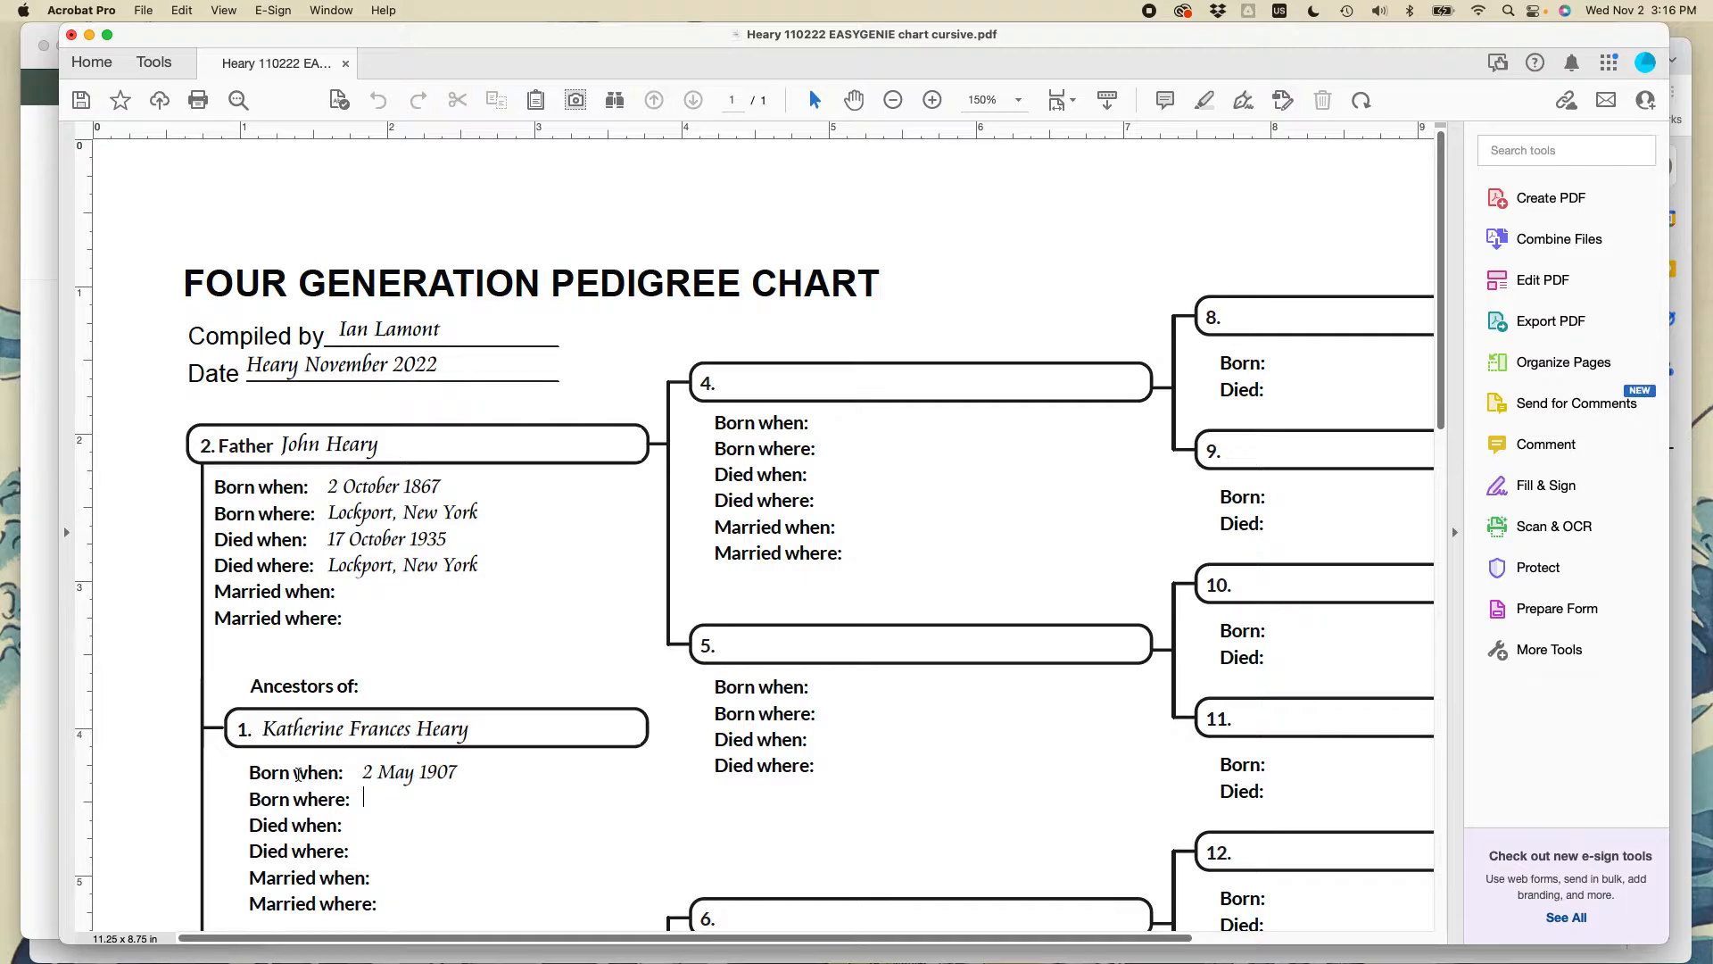
pyautogui.write('Lockport New York')
# - Give person 1 death year 2004, correcting a typo, and death place Mesa, Arizona
pyautogui.press('Tab')
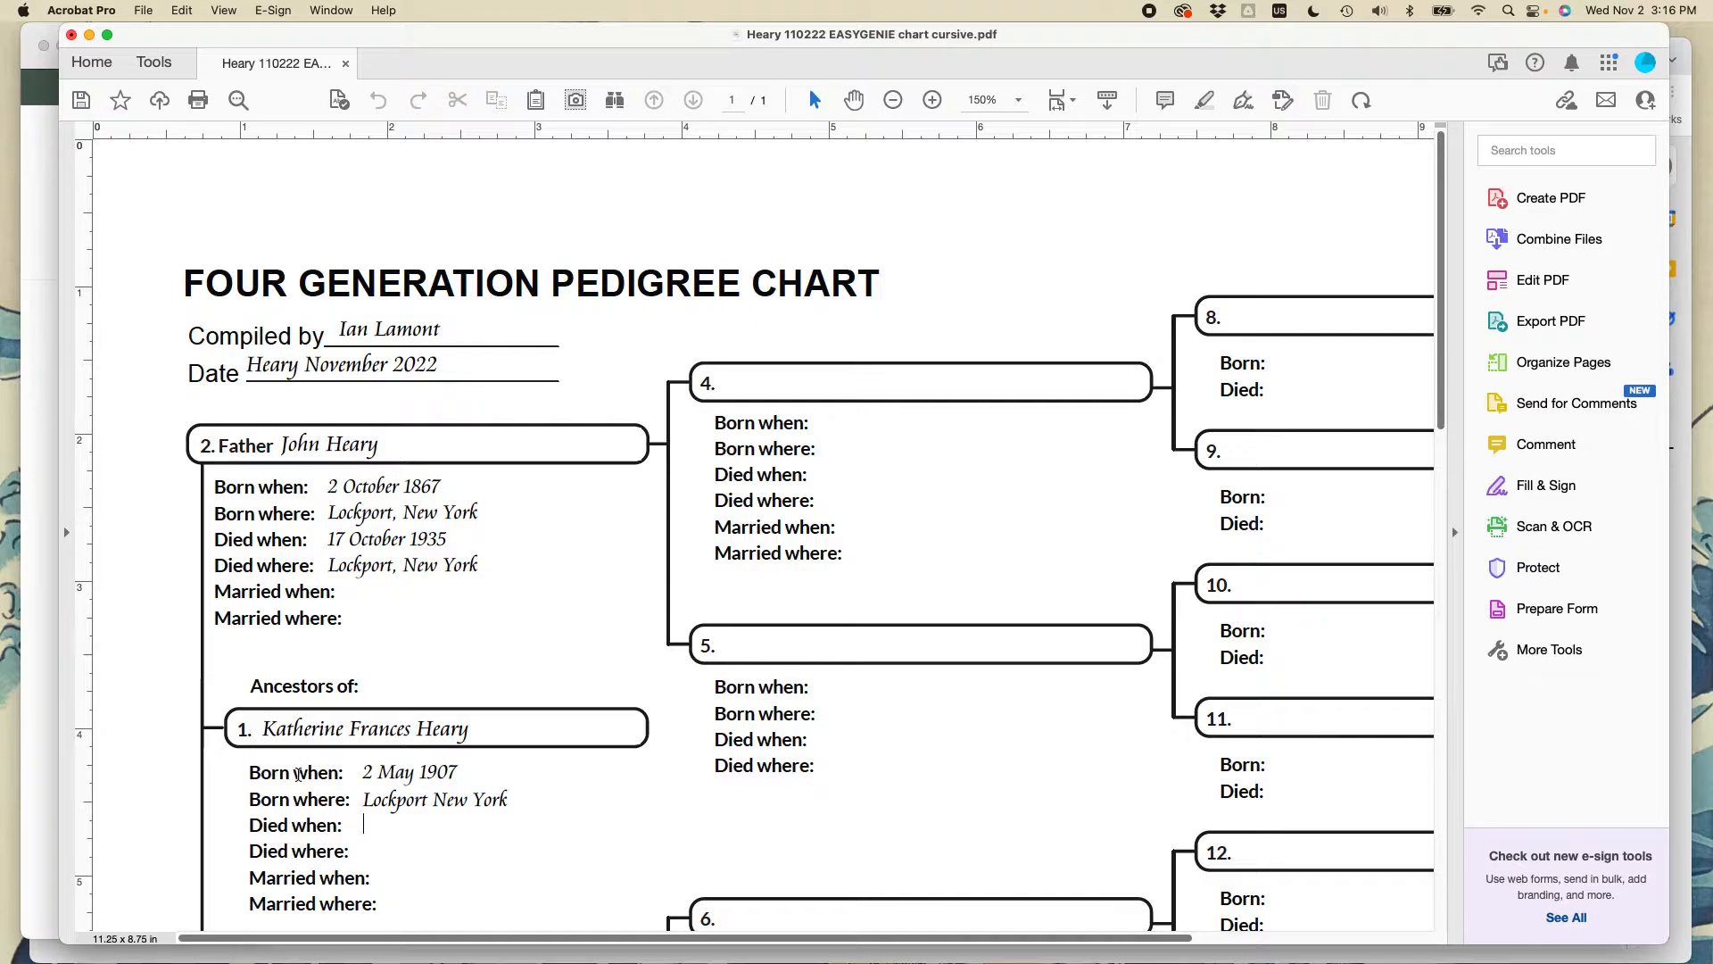
pyautogui.write('2044')
pyautogui.press('BackSpace')
pyautogui.press('BackSpace')
pyautogui.write('04')
pyautogui.click(365, 853)
pyautogui.click(366, 825)
pyautogui.click(366, 850)
pyautogui.write('Mes')
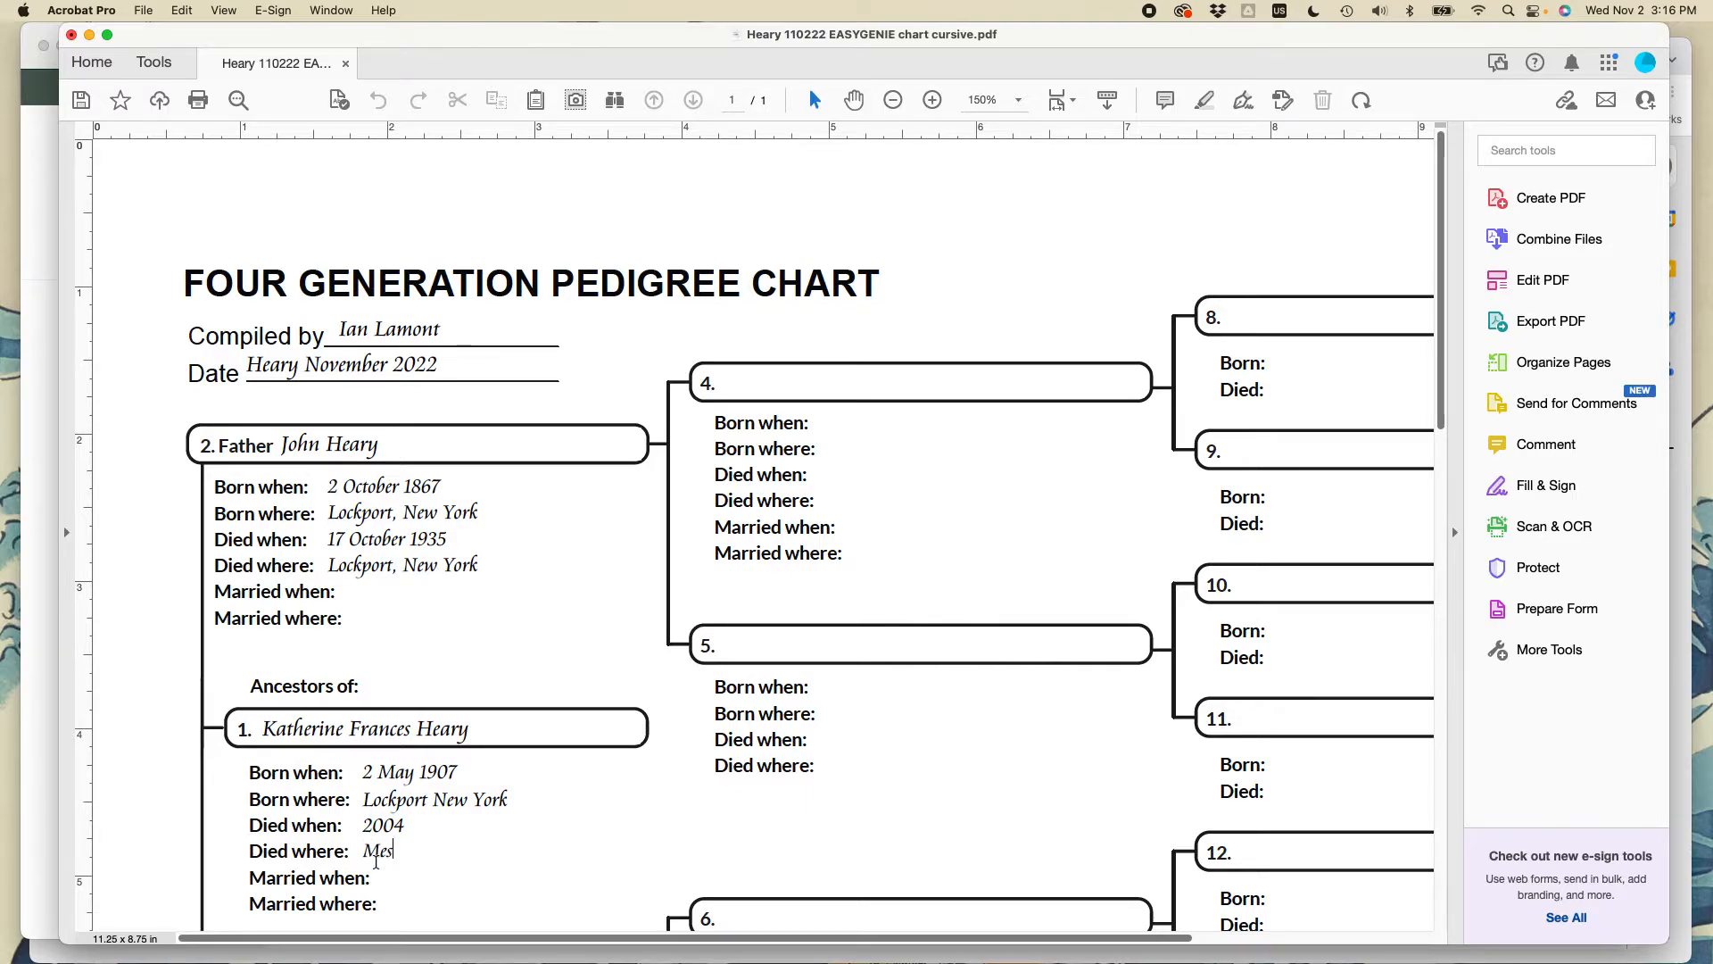
pyautogui.write('a, Arizona')
pyautogui.scroll(-5, 454, 761)
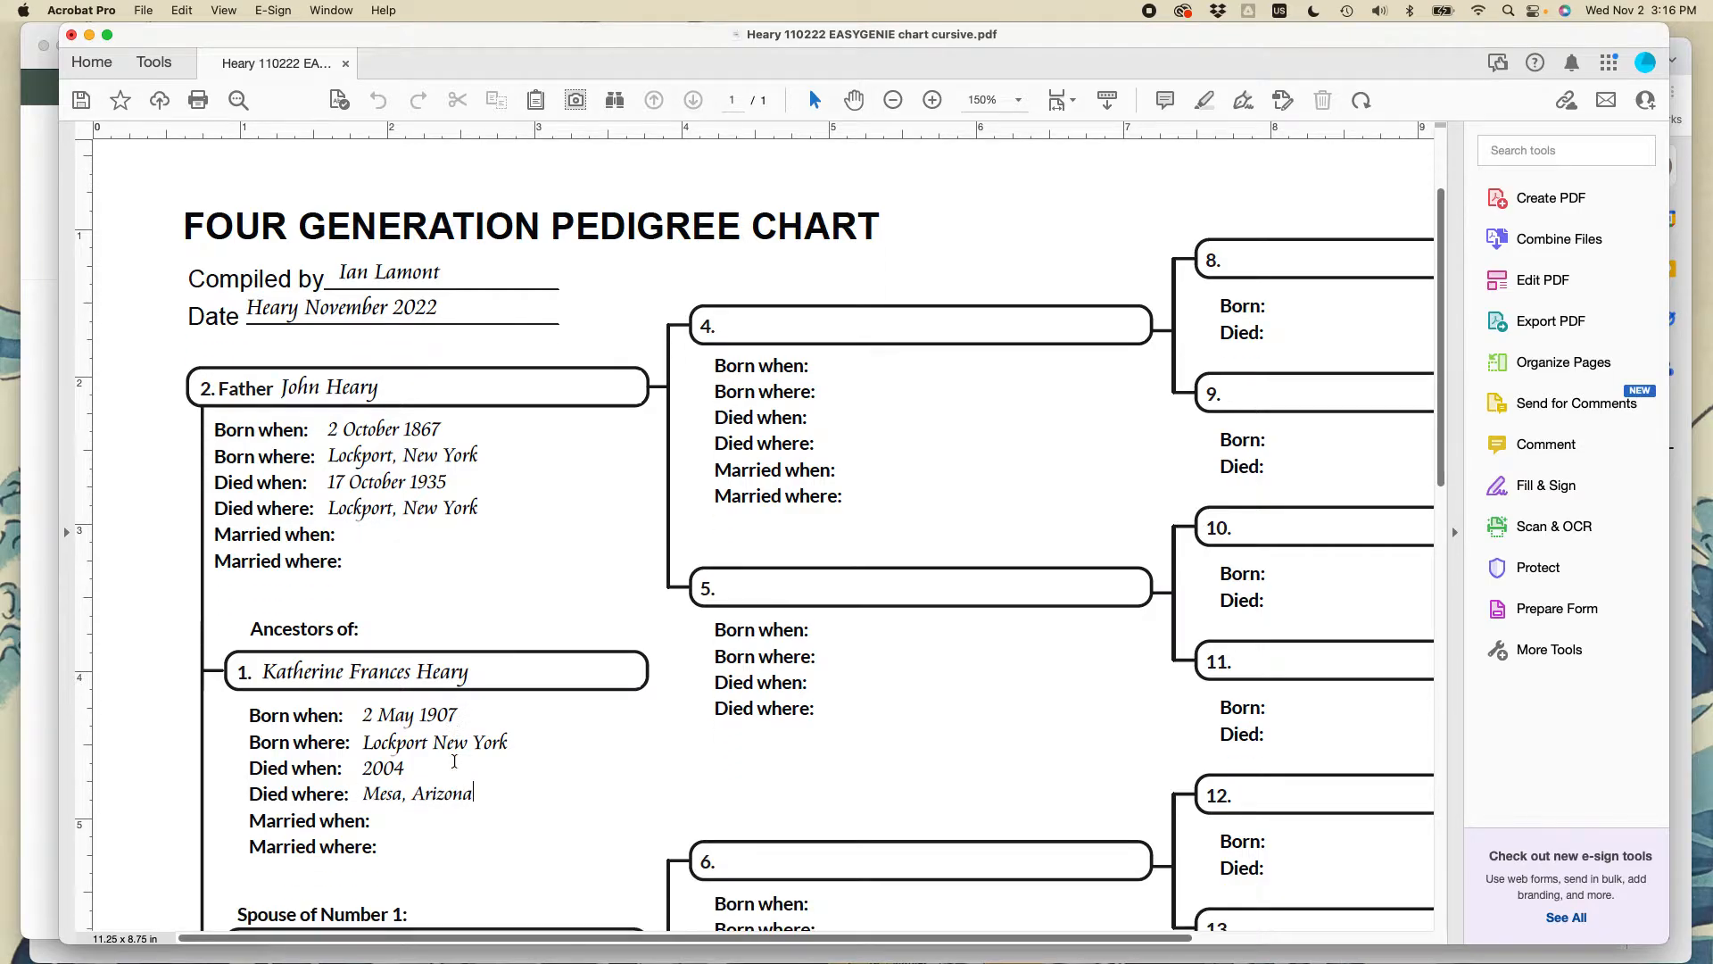
# - Type the spouse's name into the Spouse of Number 1 box, restoring it with undo after deleting it
pyautogui.click(394, 679)
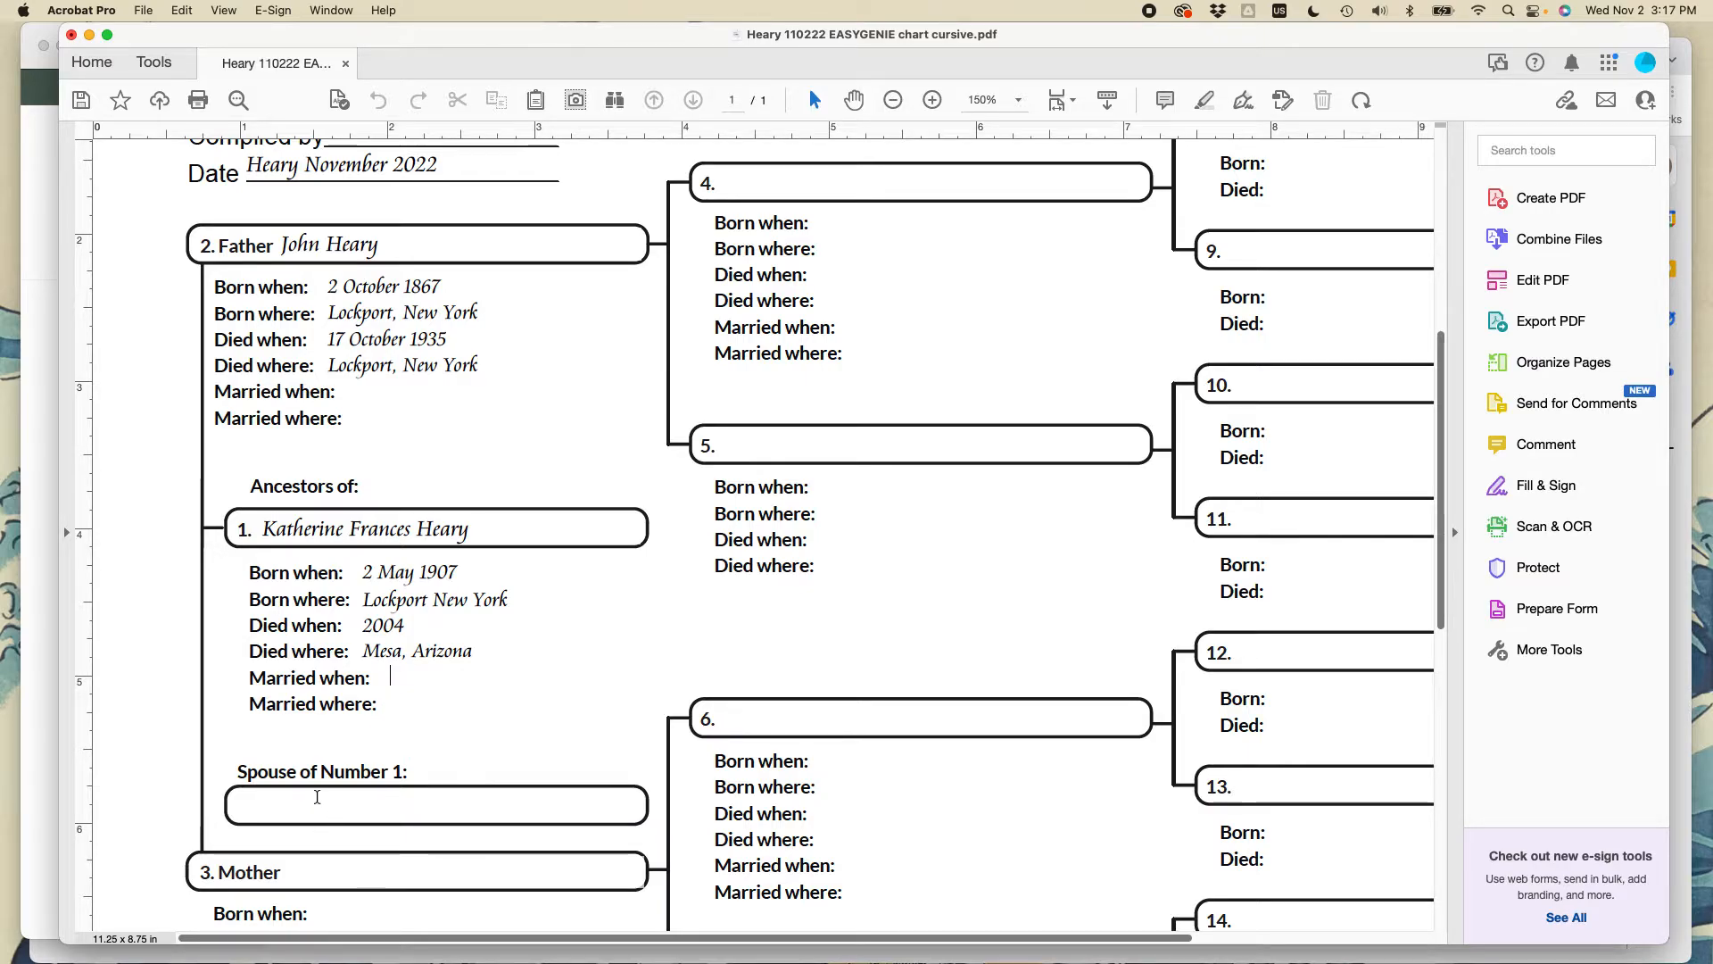
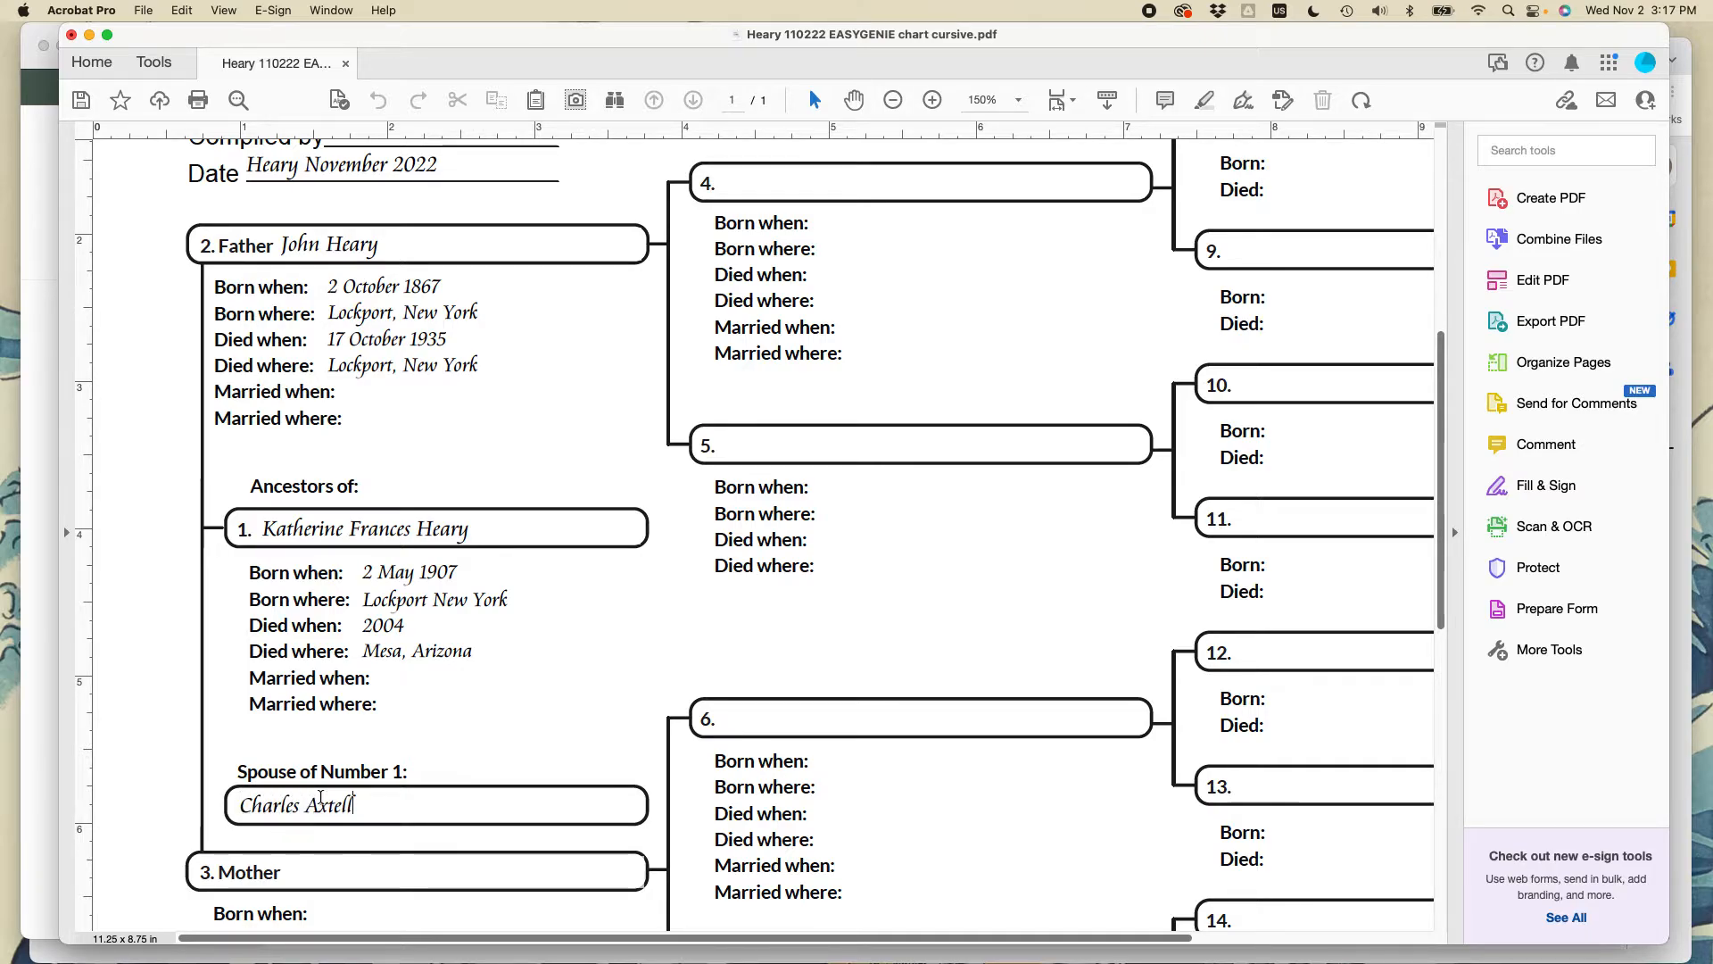
pyautogui.scroll(-2, 501, 656)
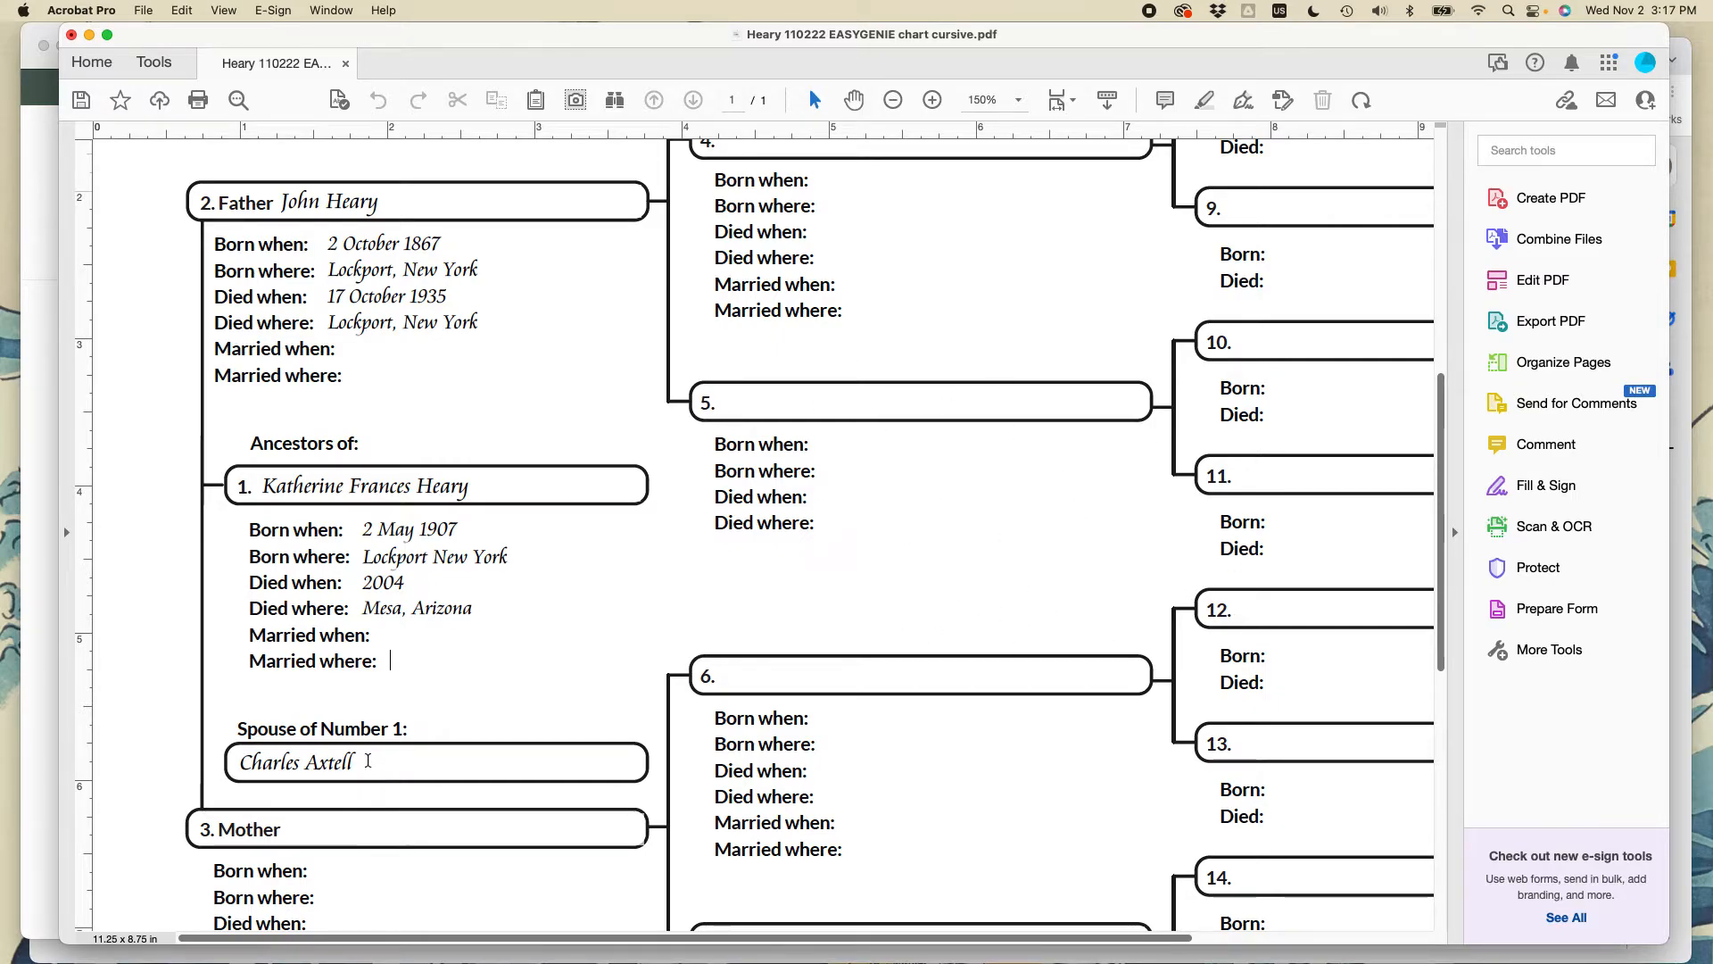
pyautogui.moveTo(362, 763); pyautogui.dragTo(187, 748)
pyautogui.press('BackSpace')
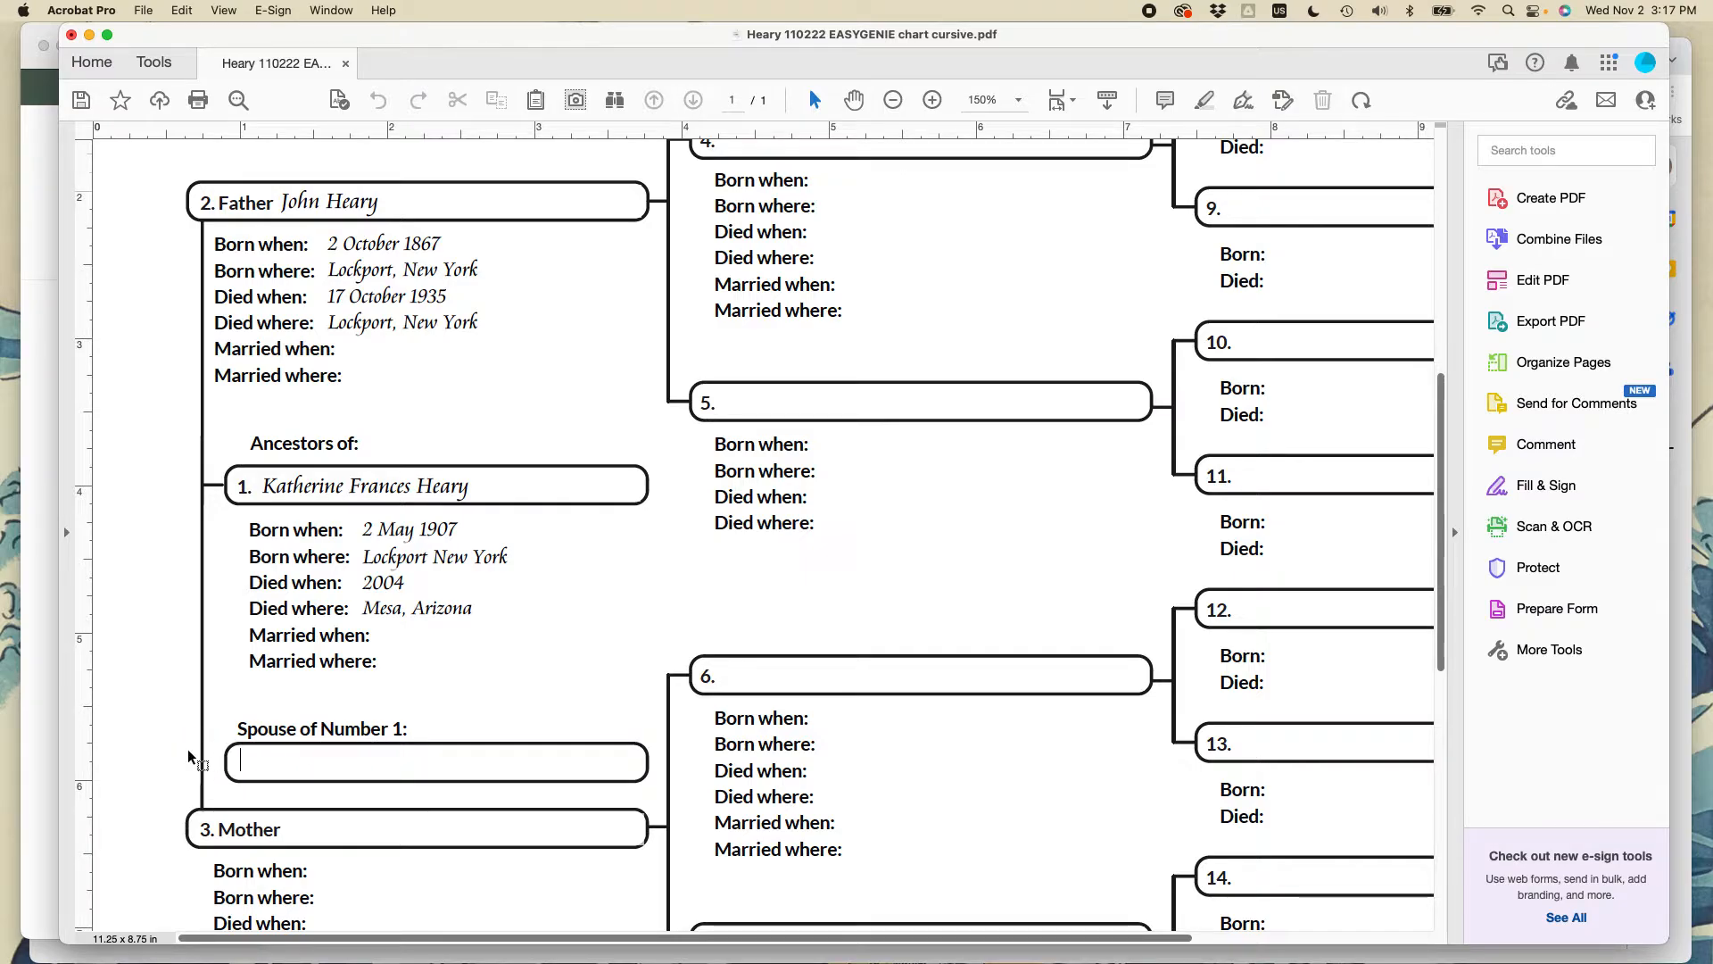
pyautogui.press('super+z')
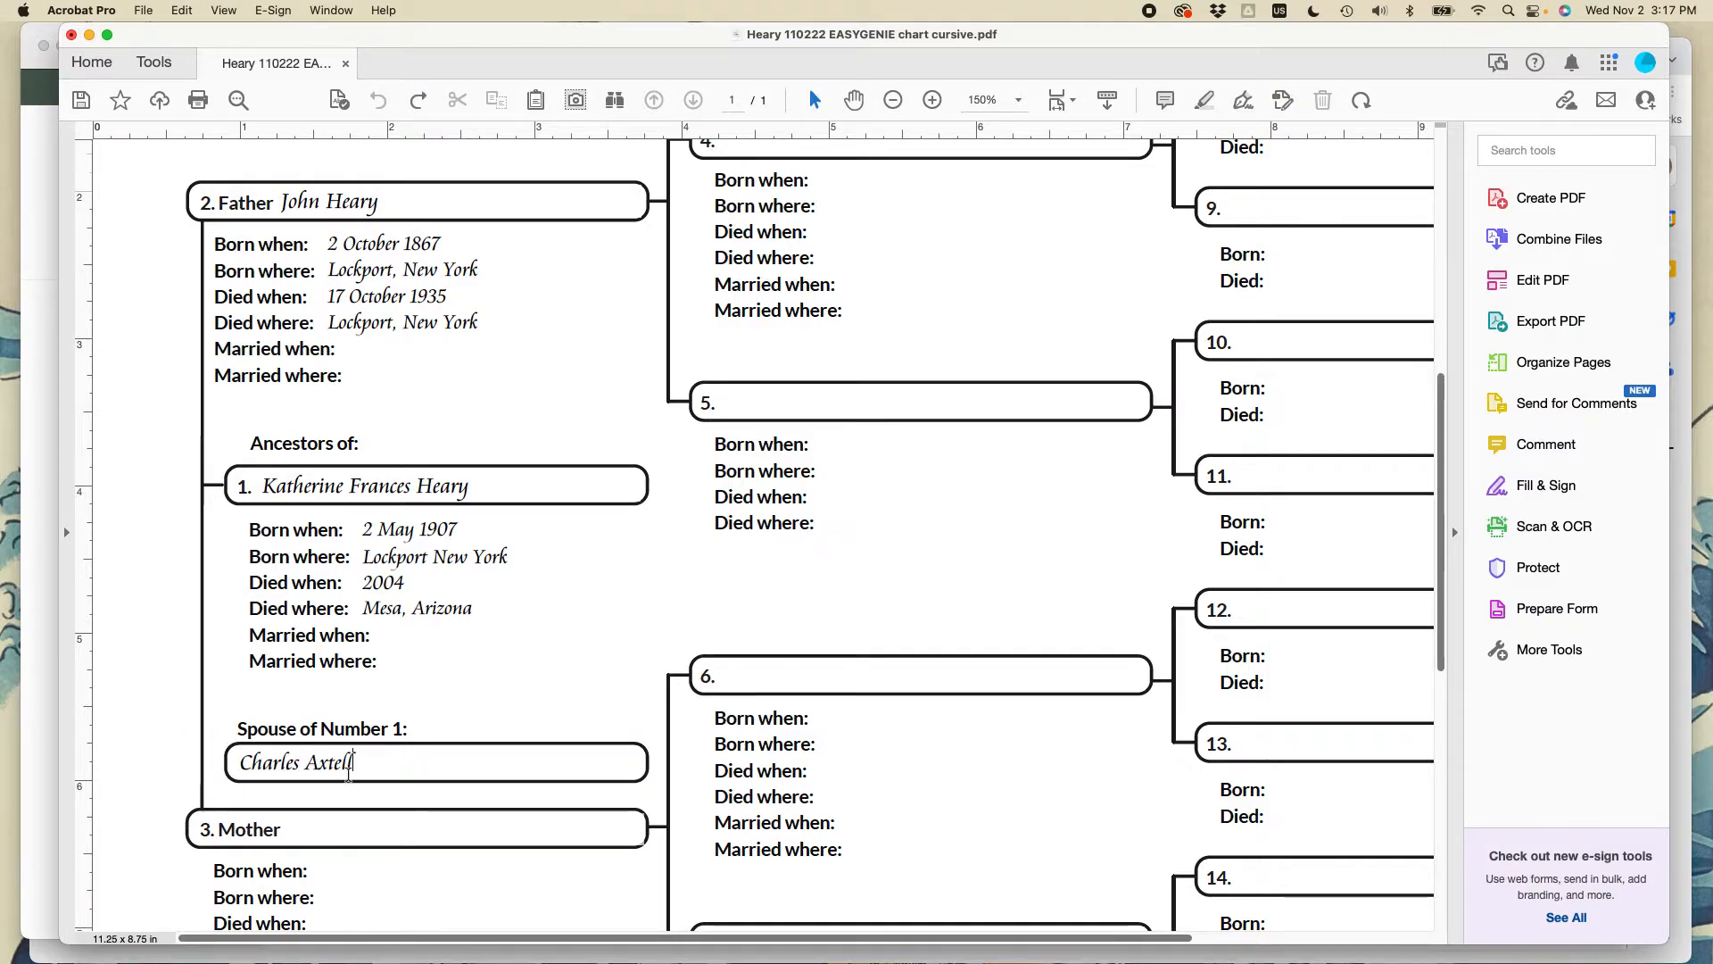
# - Enter the mother's name, born 19 December 1870 in Lundy's Lane, Ontario, Canada
pyautogui.click(319, 834)
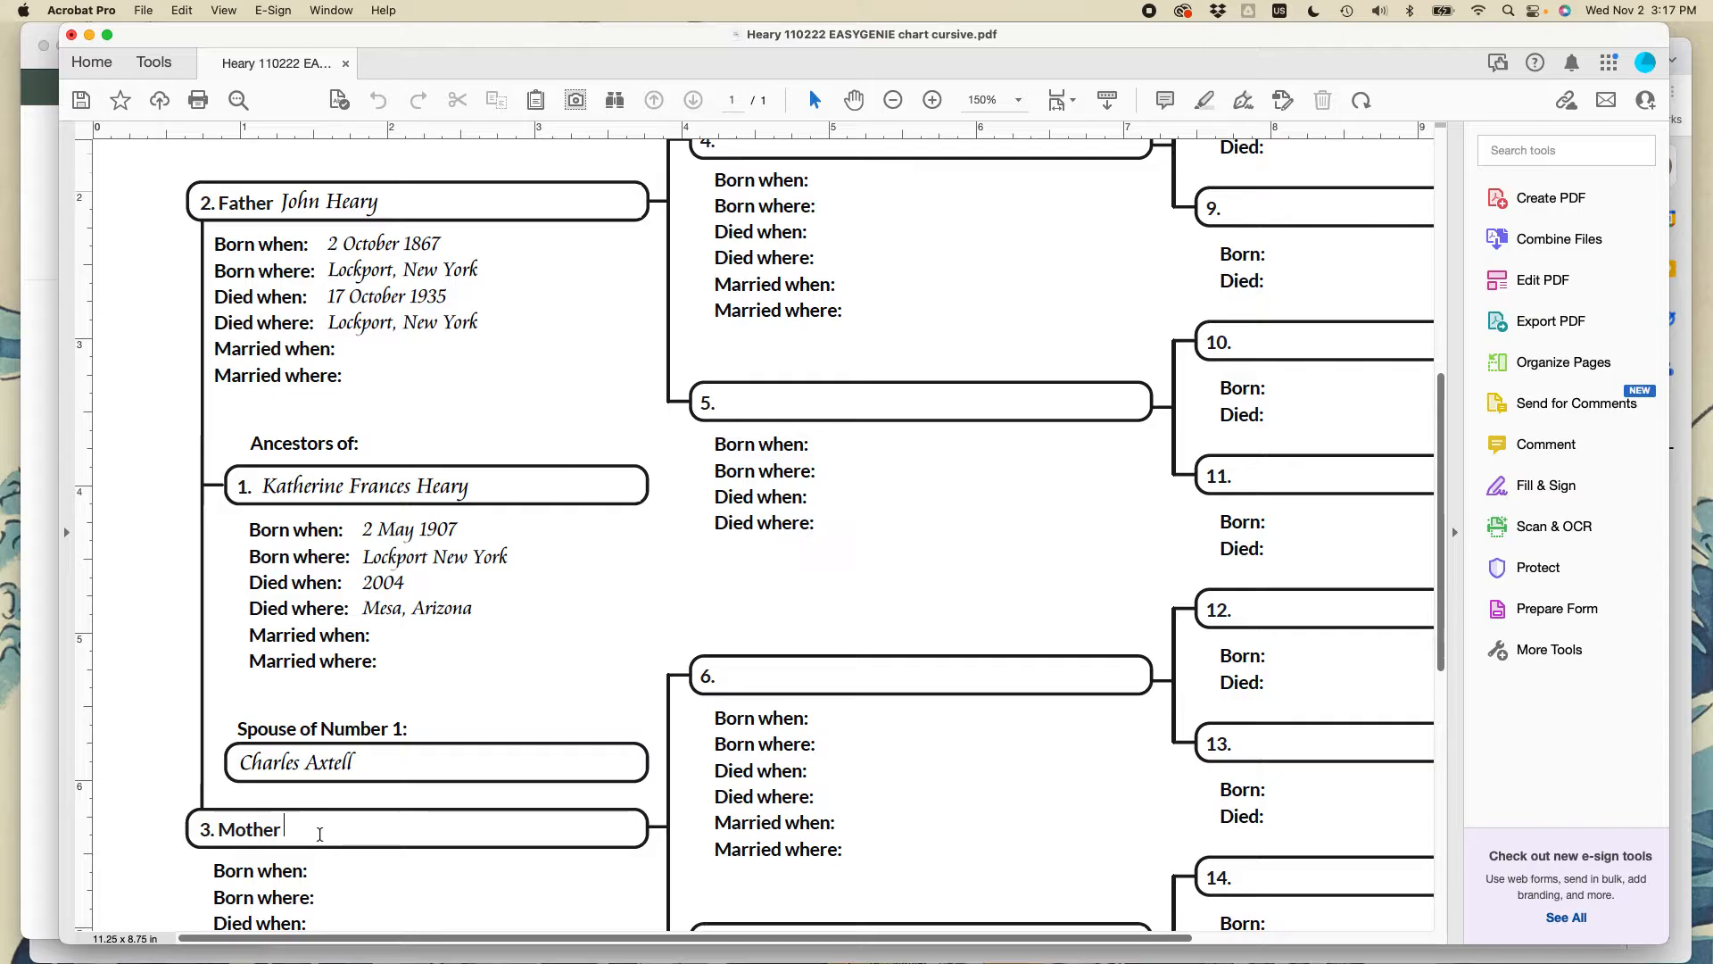
pyautogui.write('Mary ')
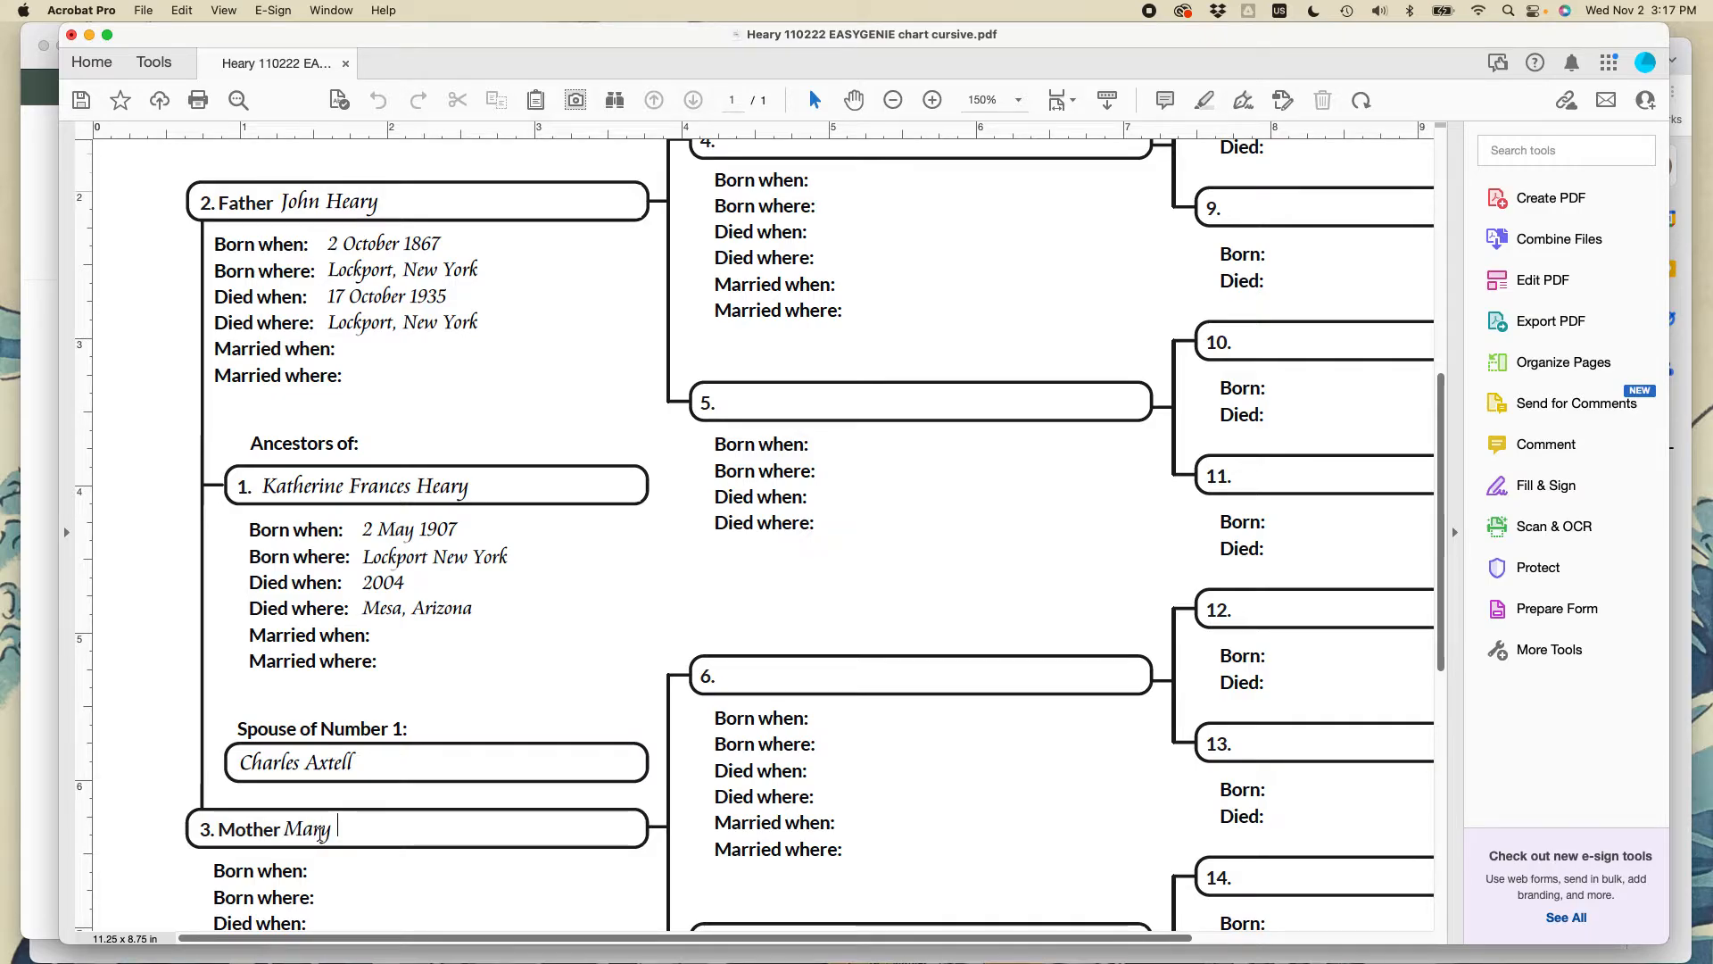
pyautogui.write('Jeanette Wallace')
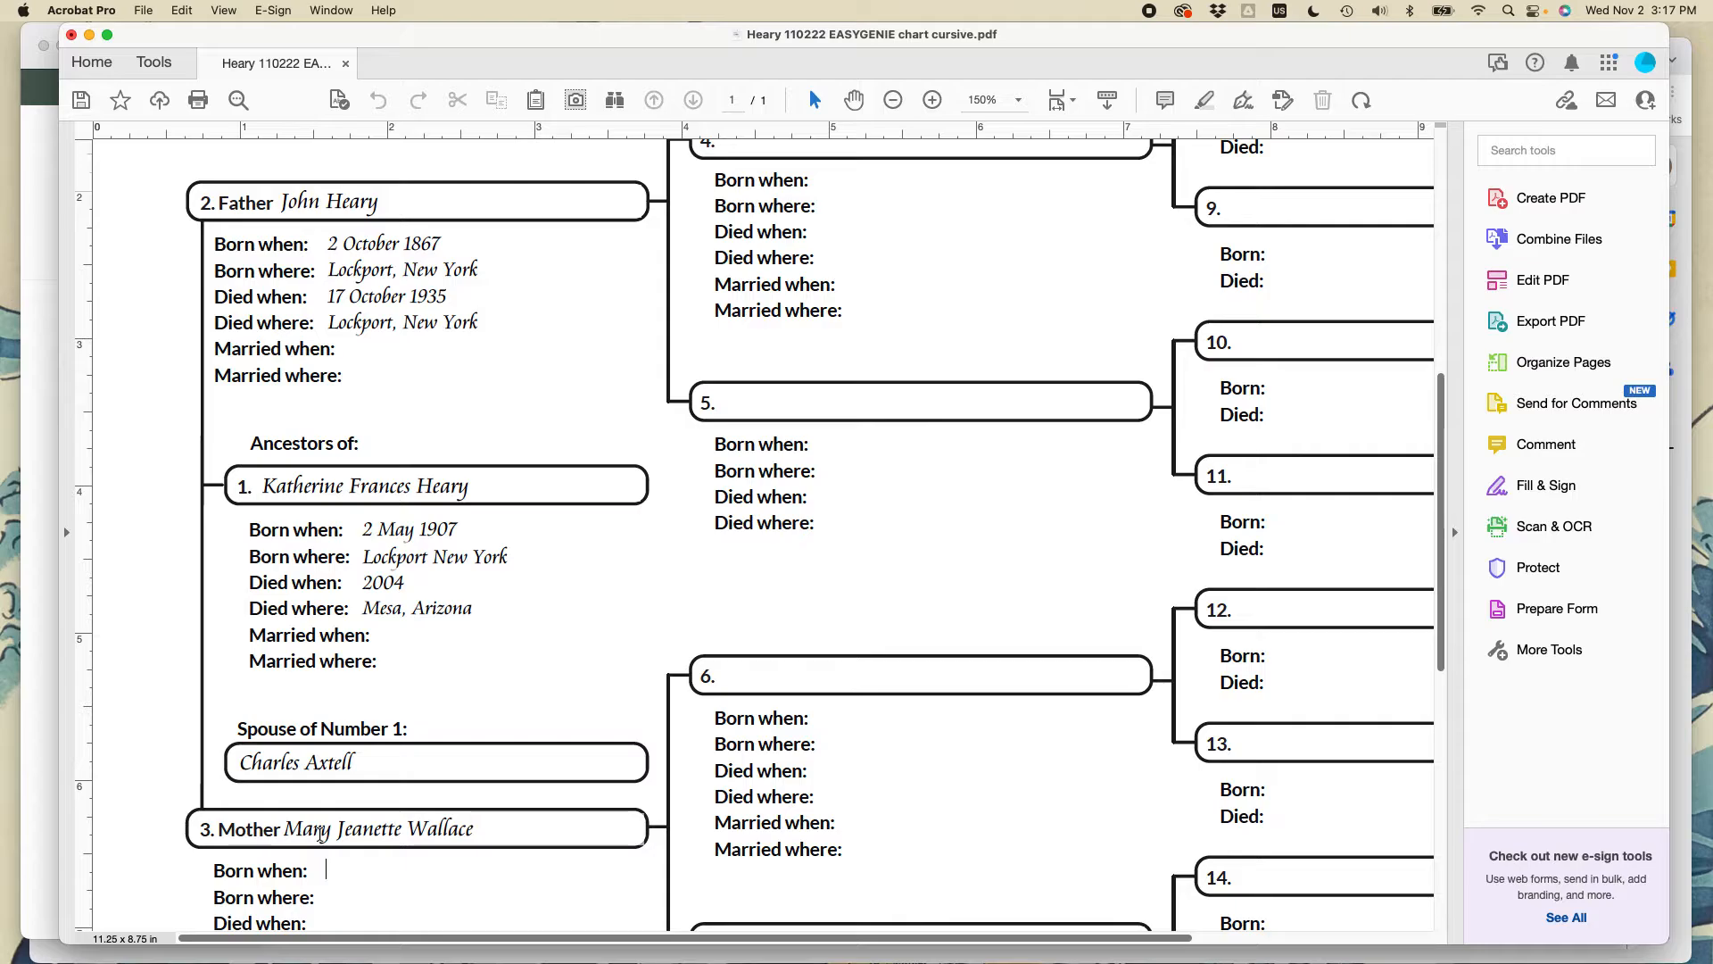
pyautogui.press('Tab')
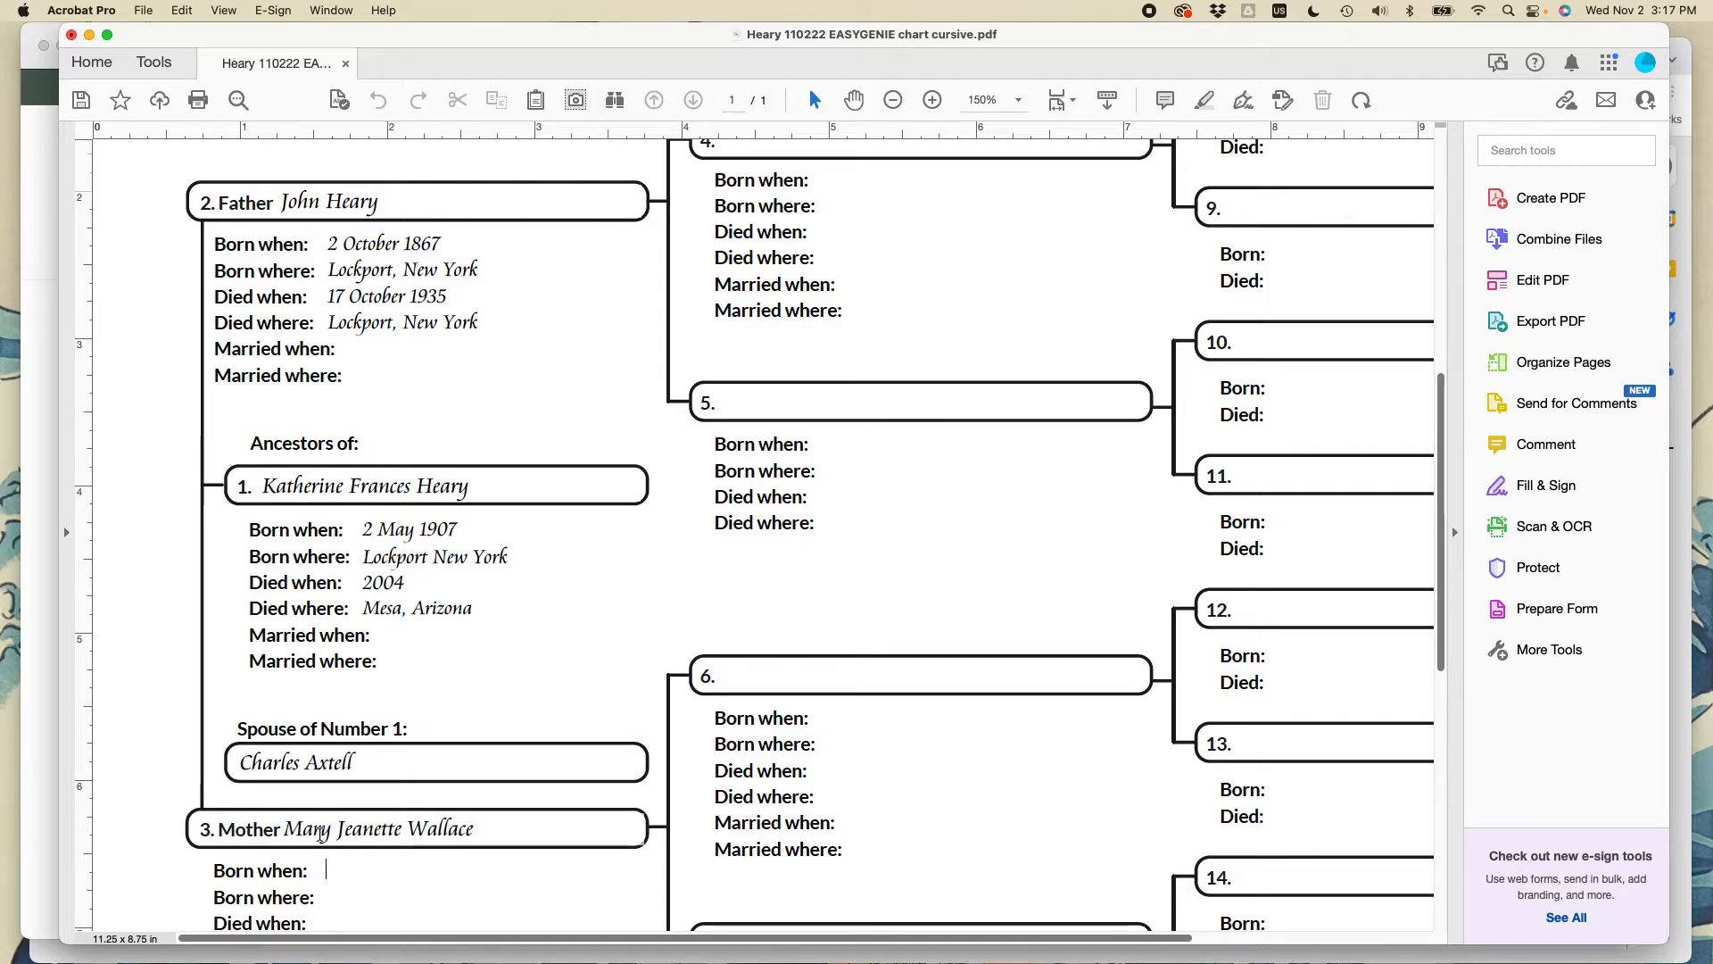
pyautogui.write('19 December 1870')
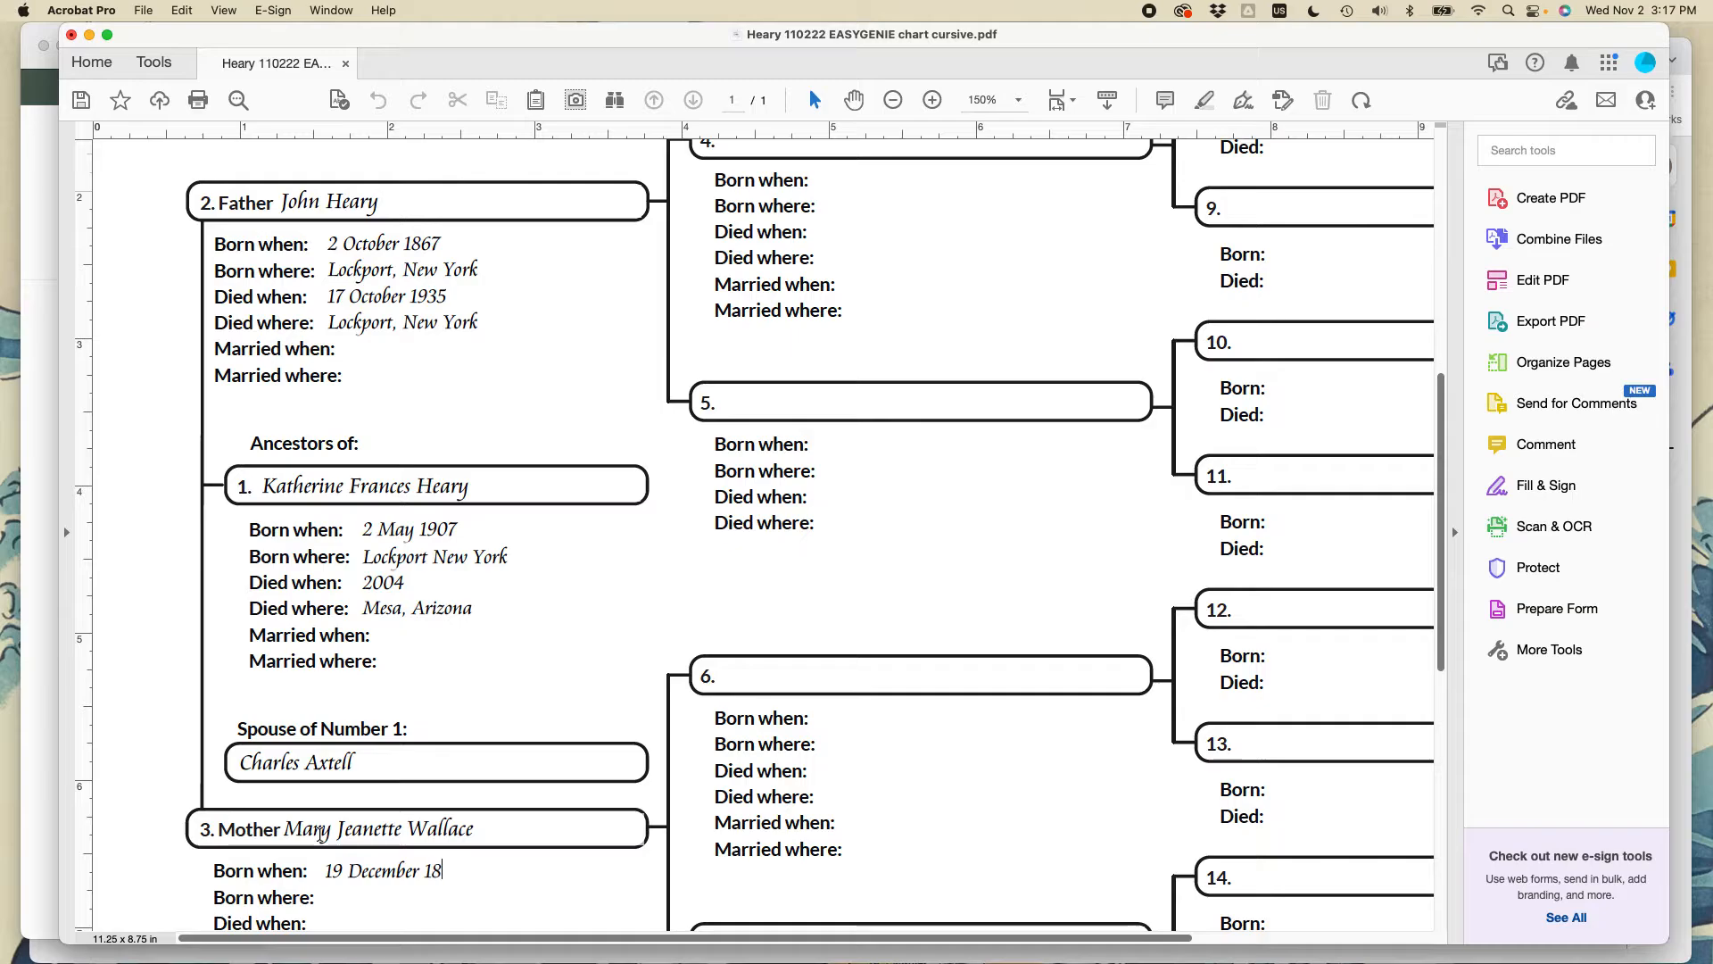
pyautogui.press('Tab')
pyautogui.write('L')
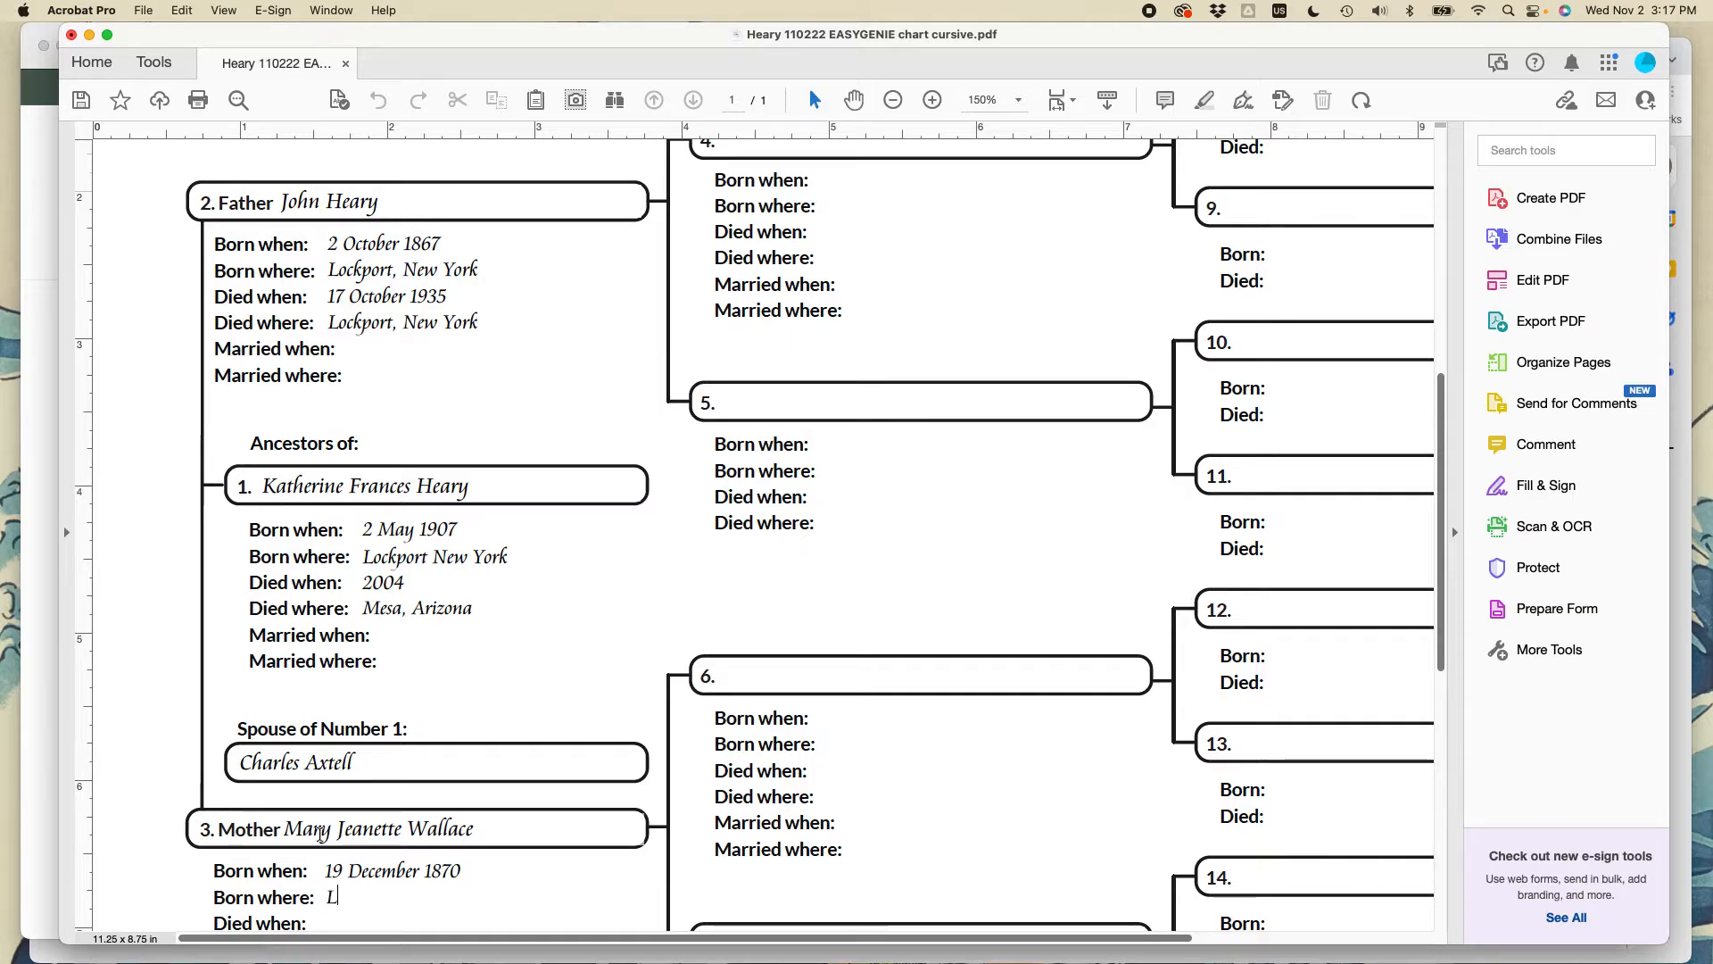
pyautogui.write("undy's Land Ontario Canada")
# - Add the mother's death: 7 July 1930 in Lockport, New York
pyautogui.scroll(-2, 321, 833)
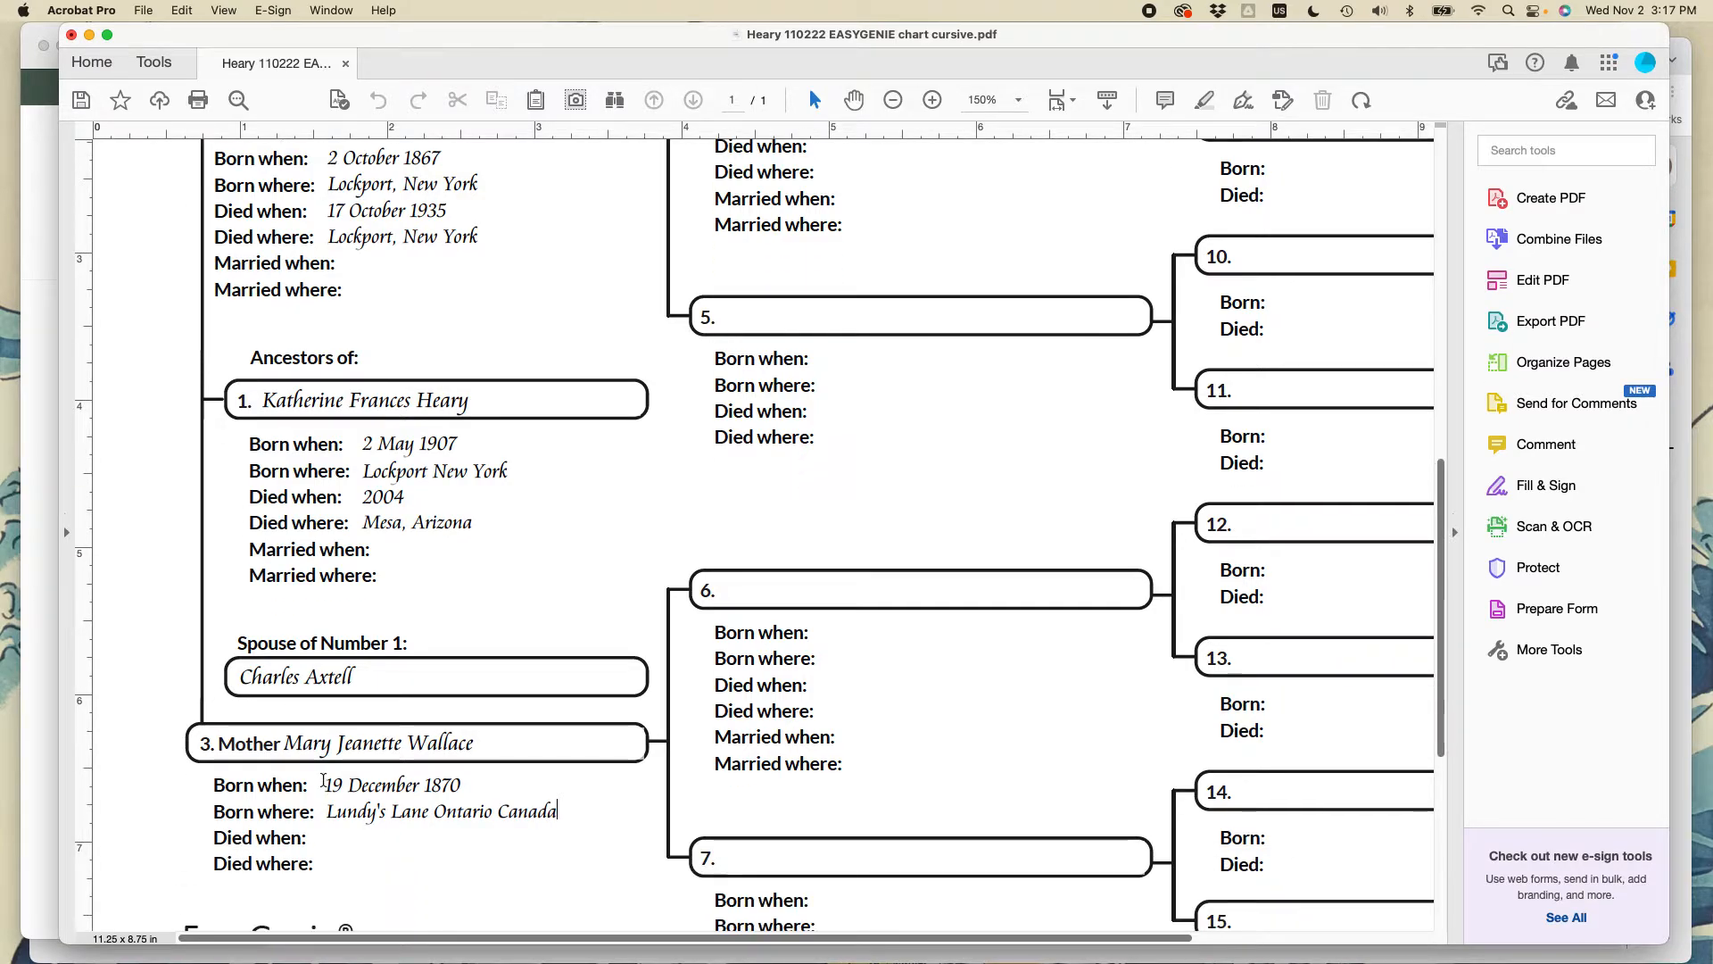
pyautogui.click(343, 840)
pyautogui.write('7 July ')
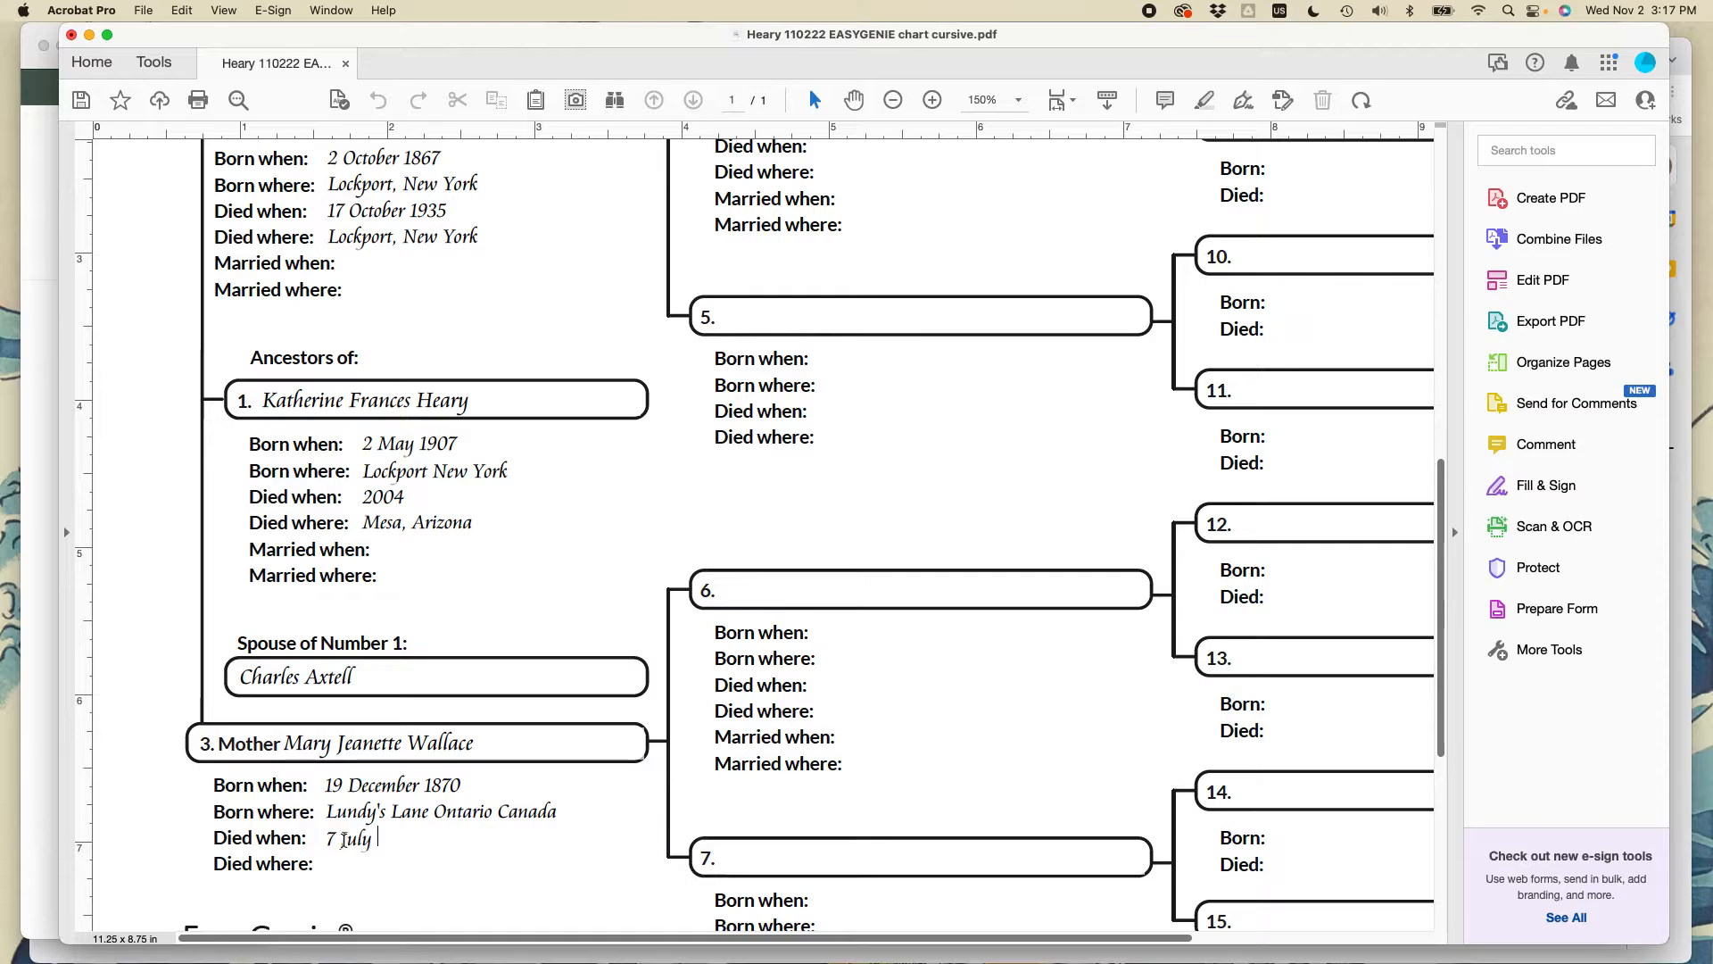
pyautogui.write('1930')
pyautogui.press('Tab')
pyautogui.write('Loc')
pyautogui.write('New York')
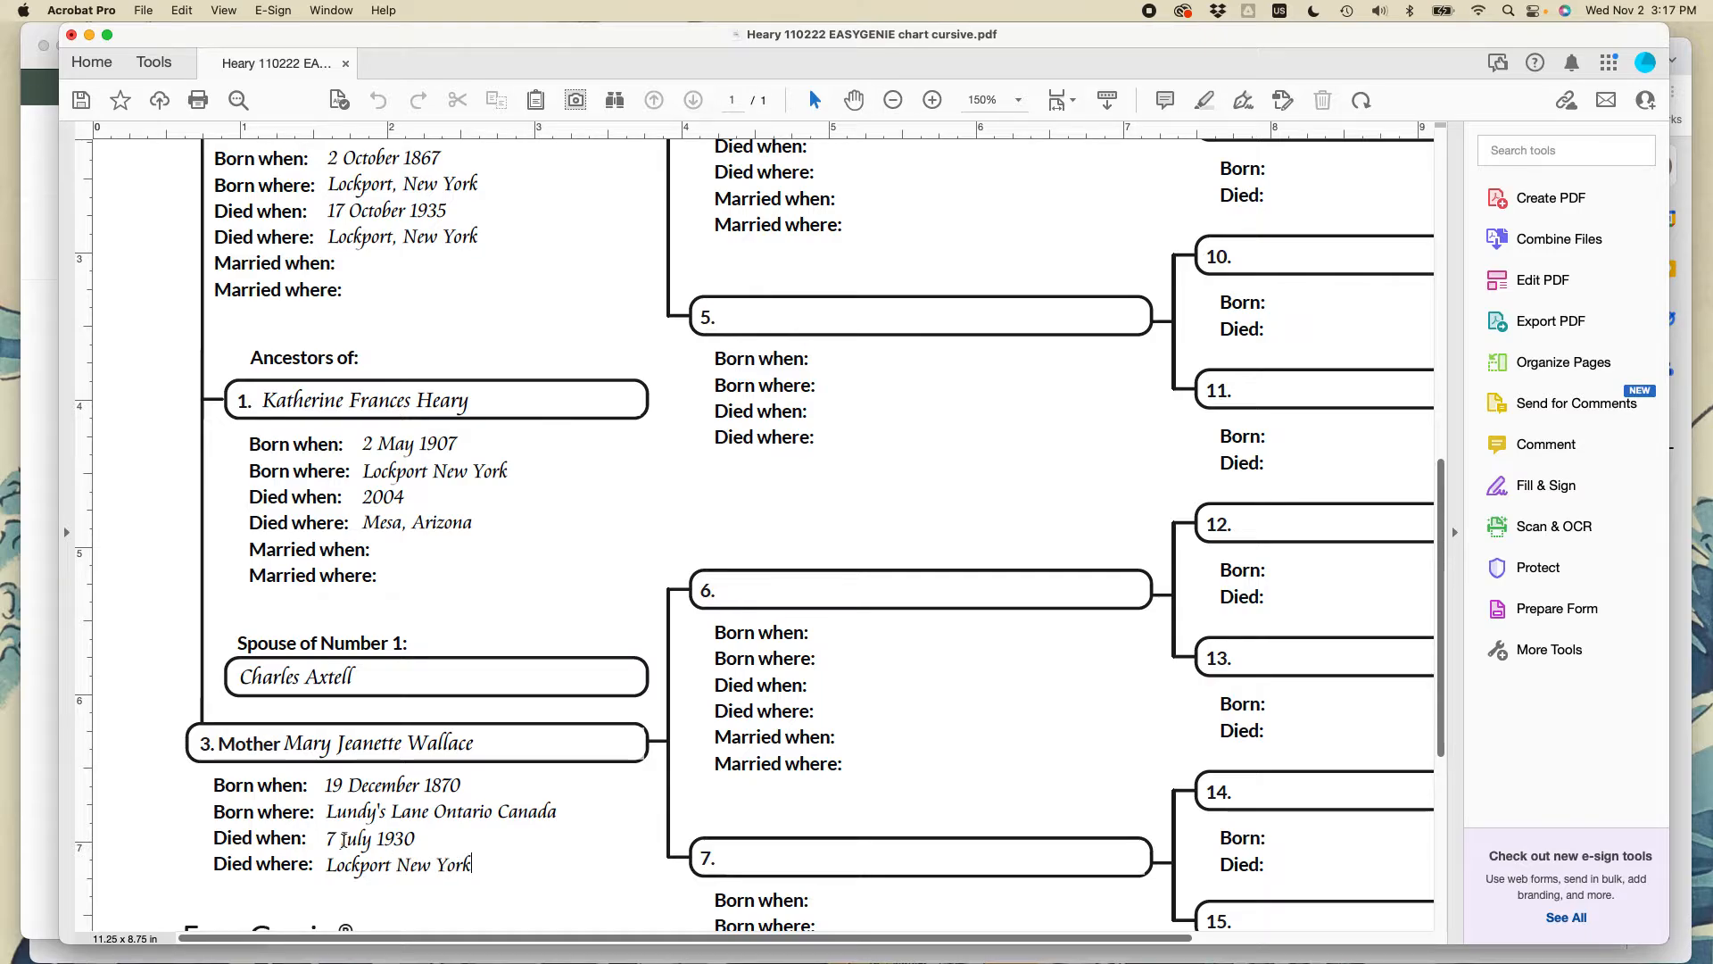
pyautogui.scroll(-4, 343, 839)
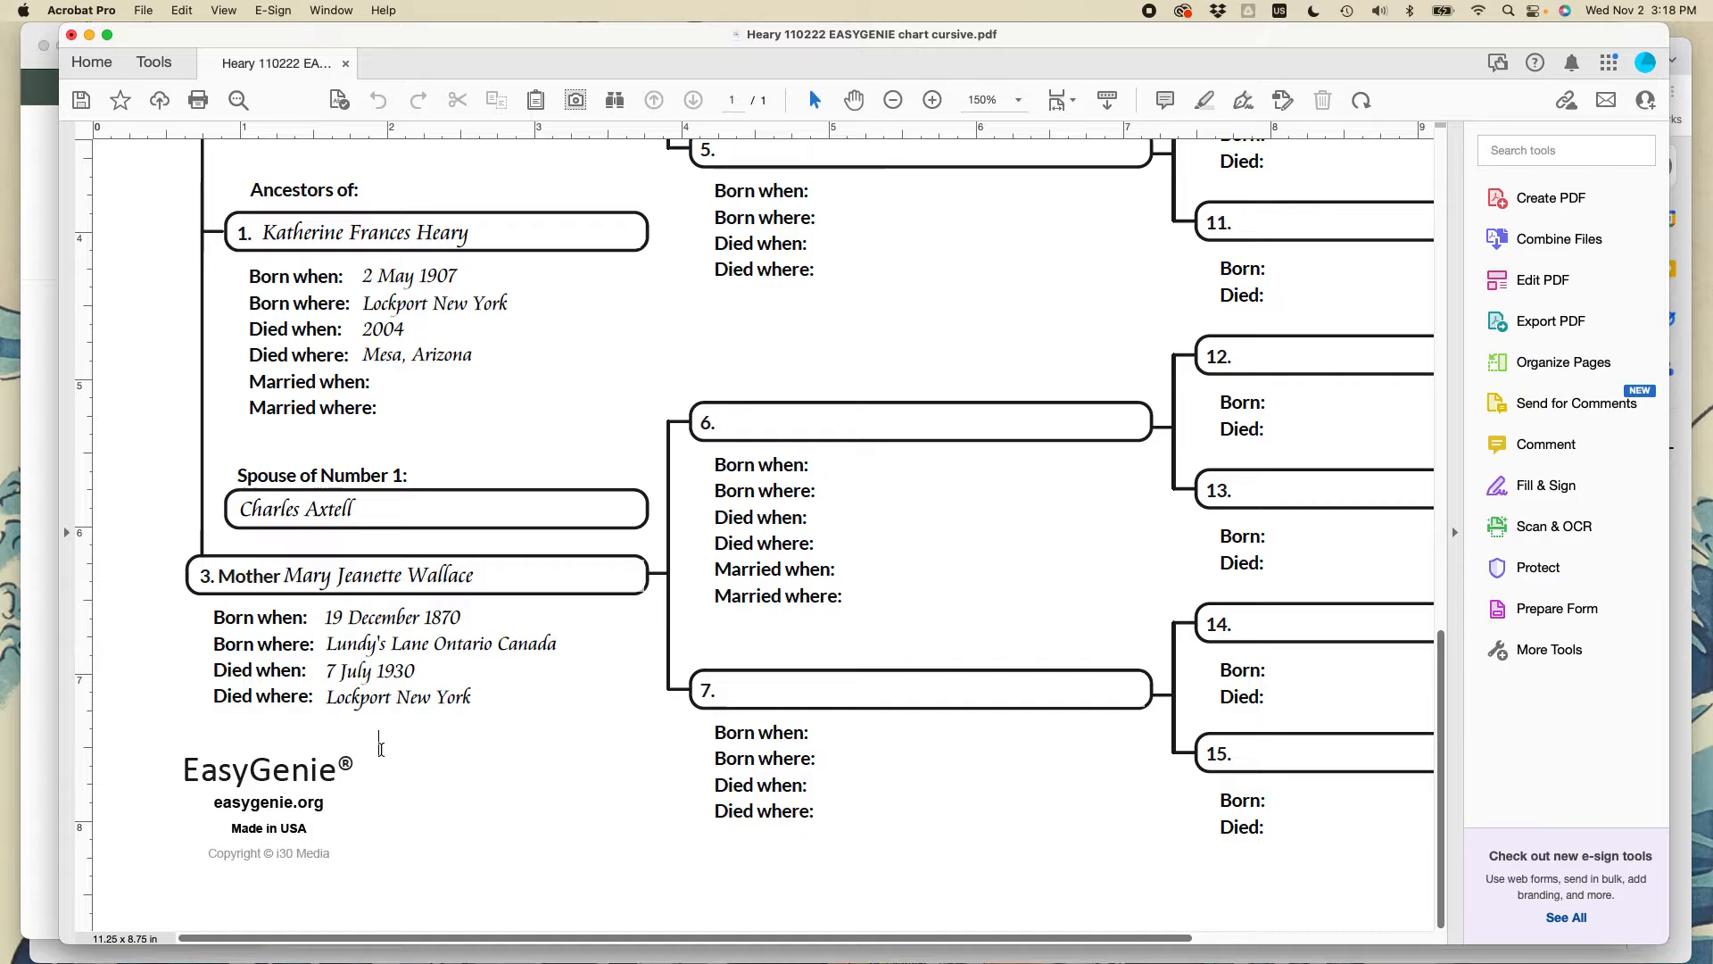
# - Type 'This information was compiled from family interviews and records between 2002 and 2022' by the logo
pyautogui.write('This informatio')
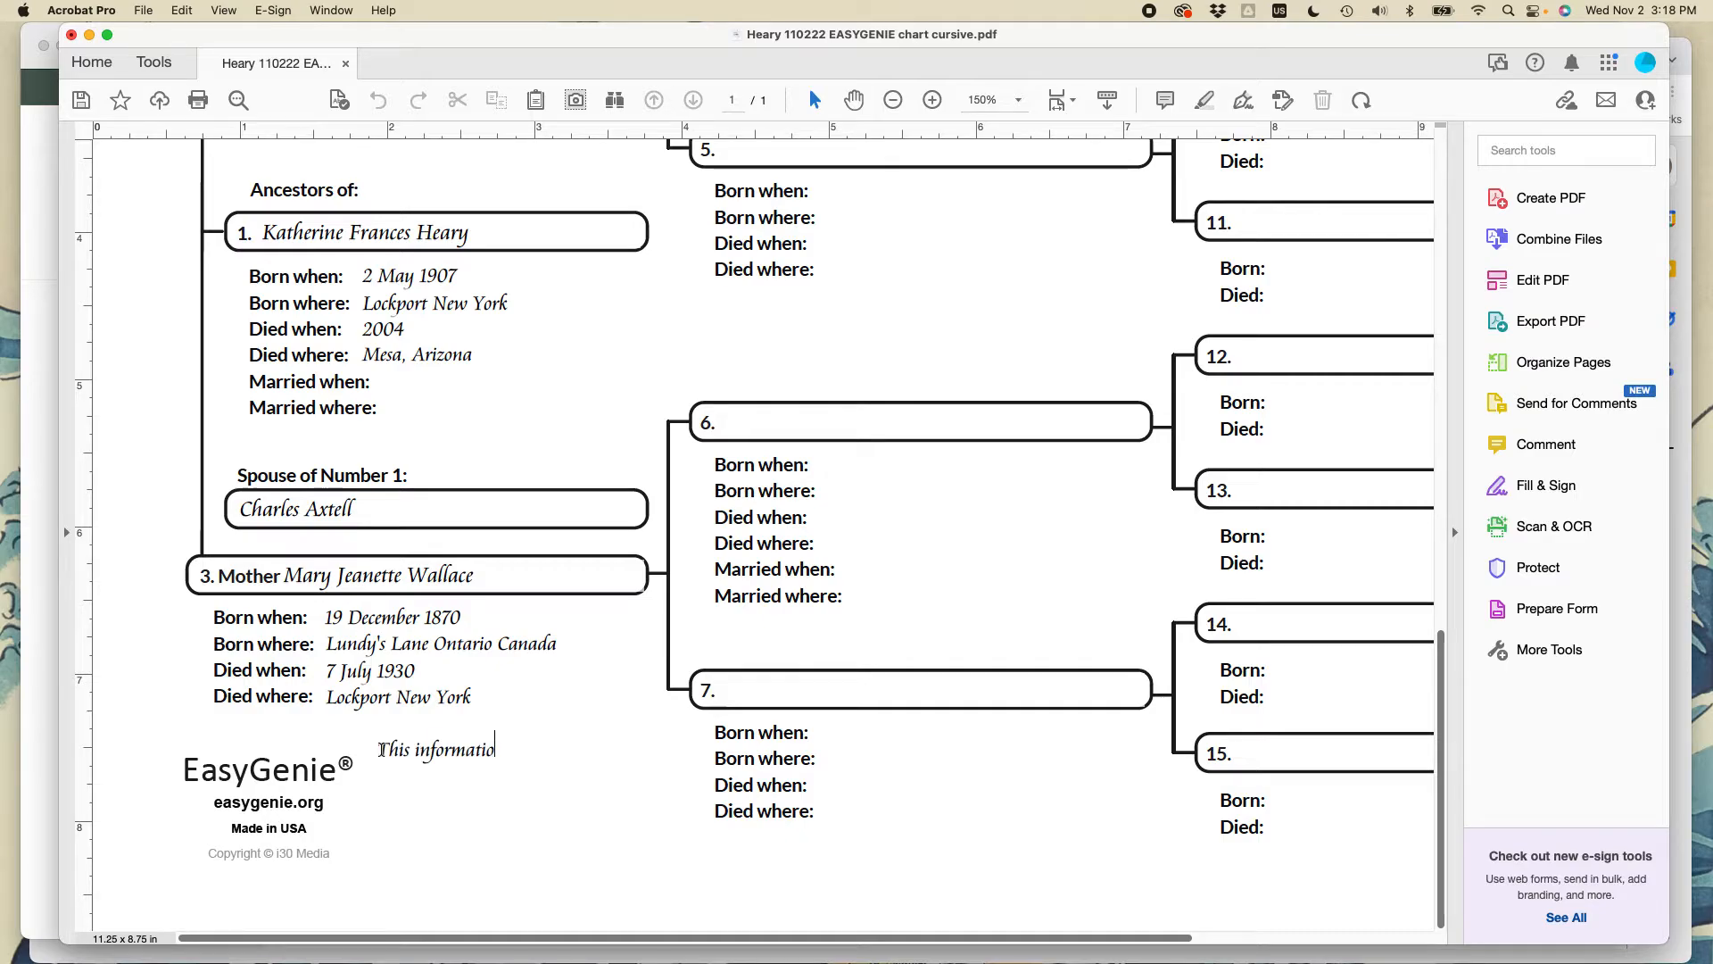
pyautogui.write('n was compiled f')
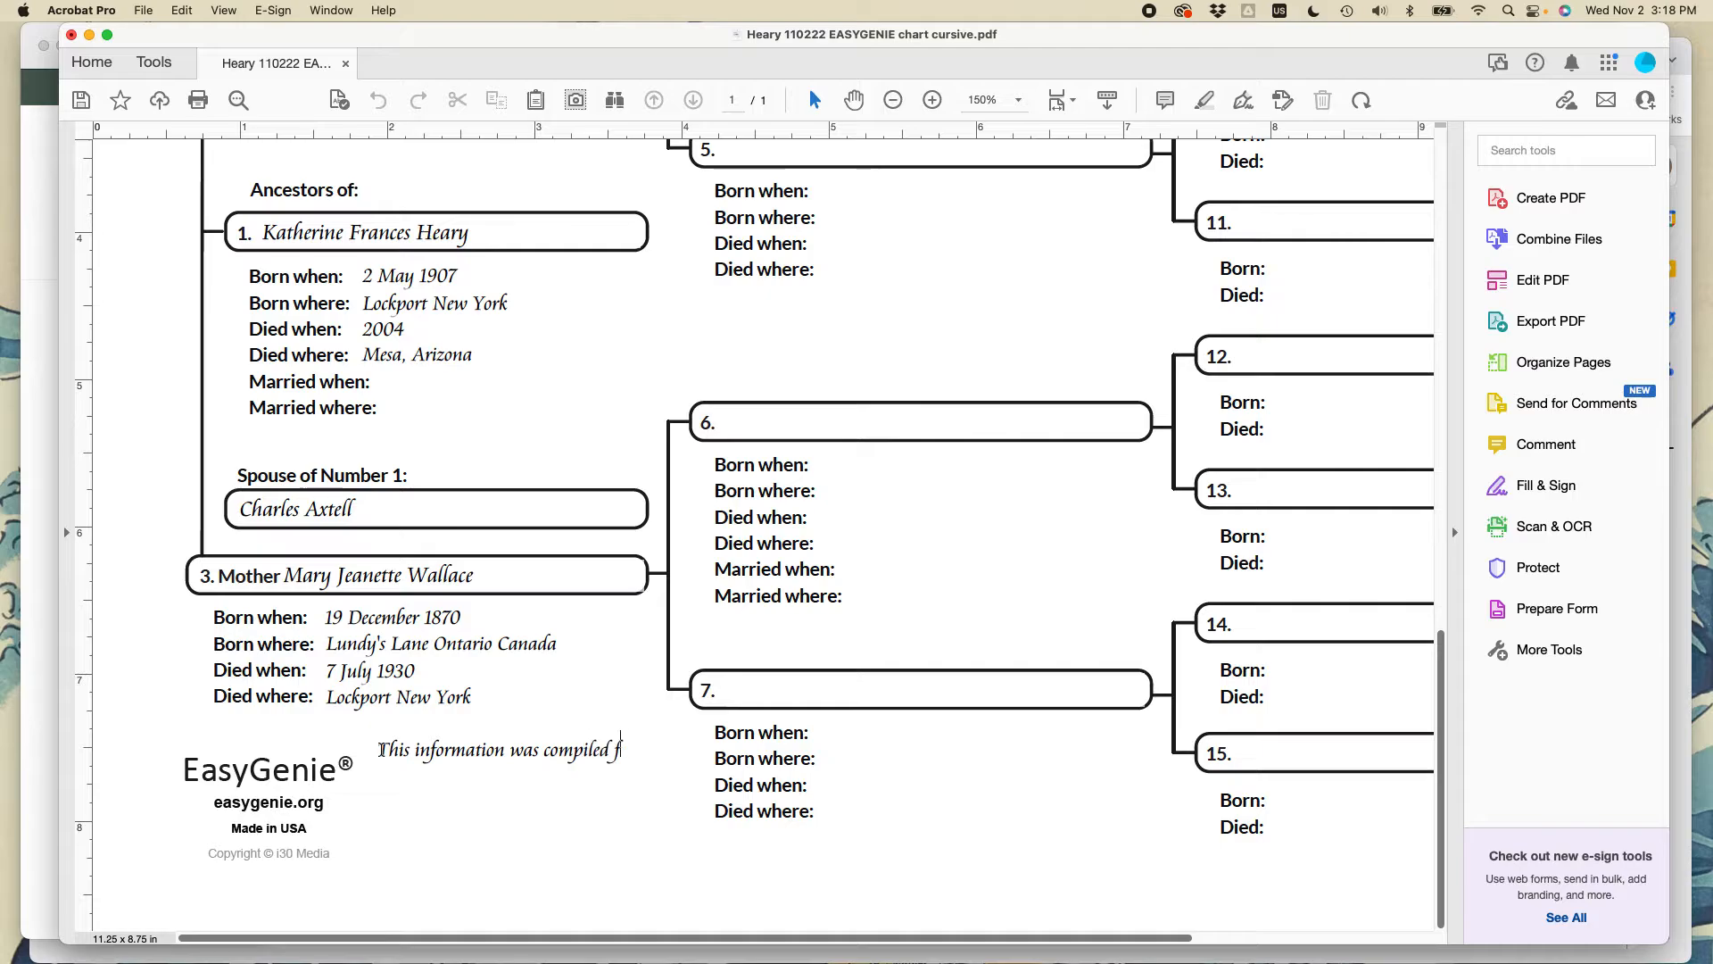
pyautogui.write('rom family inter')
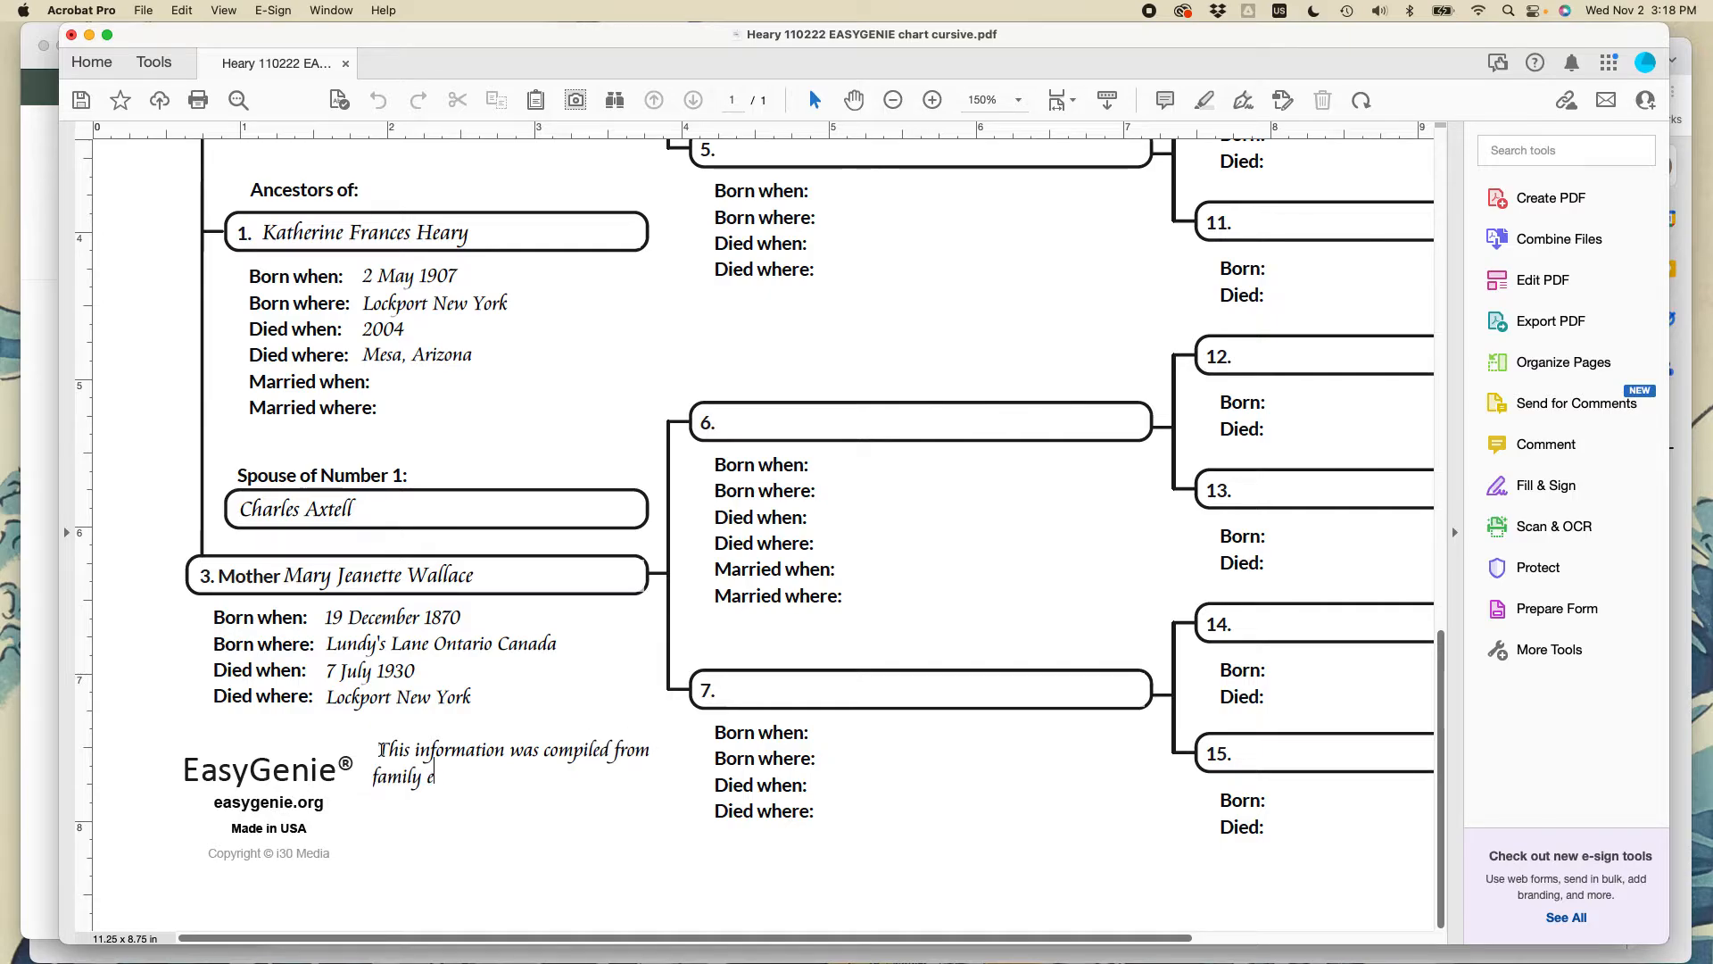
pyautogui.write('views and records')
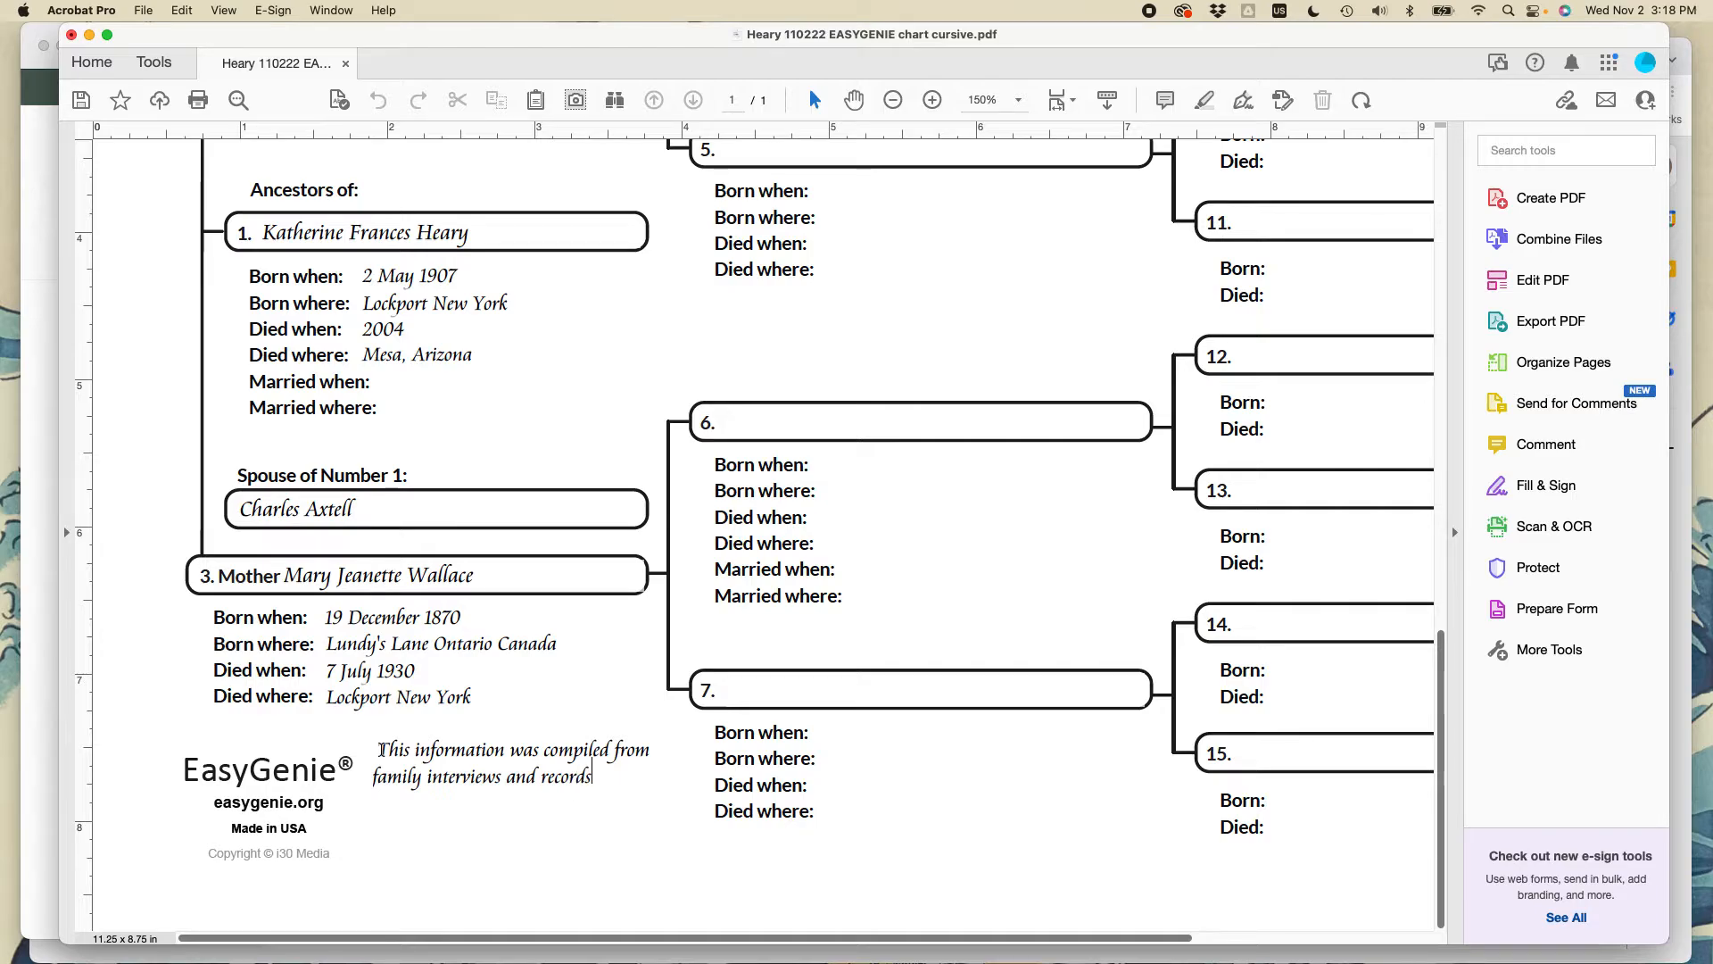
pyautogui.write(' between ')
pyautogui.write('2')
pyautogui.write('002 and')
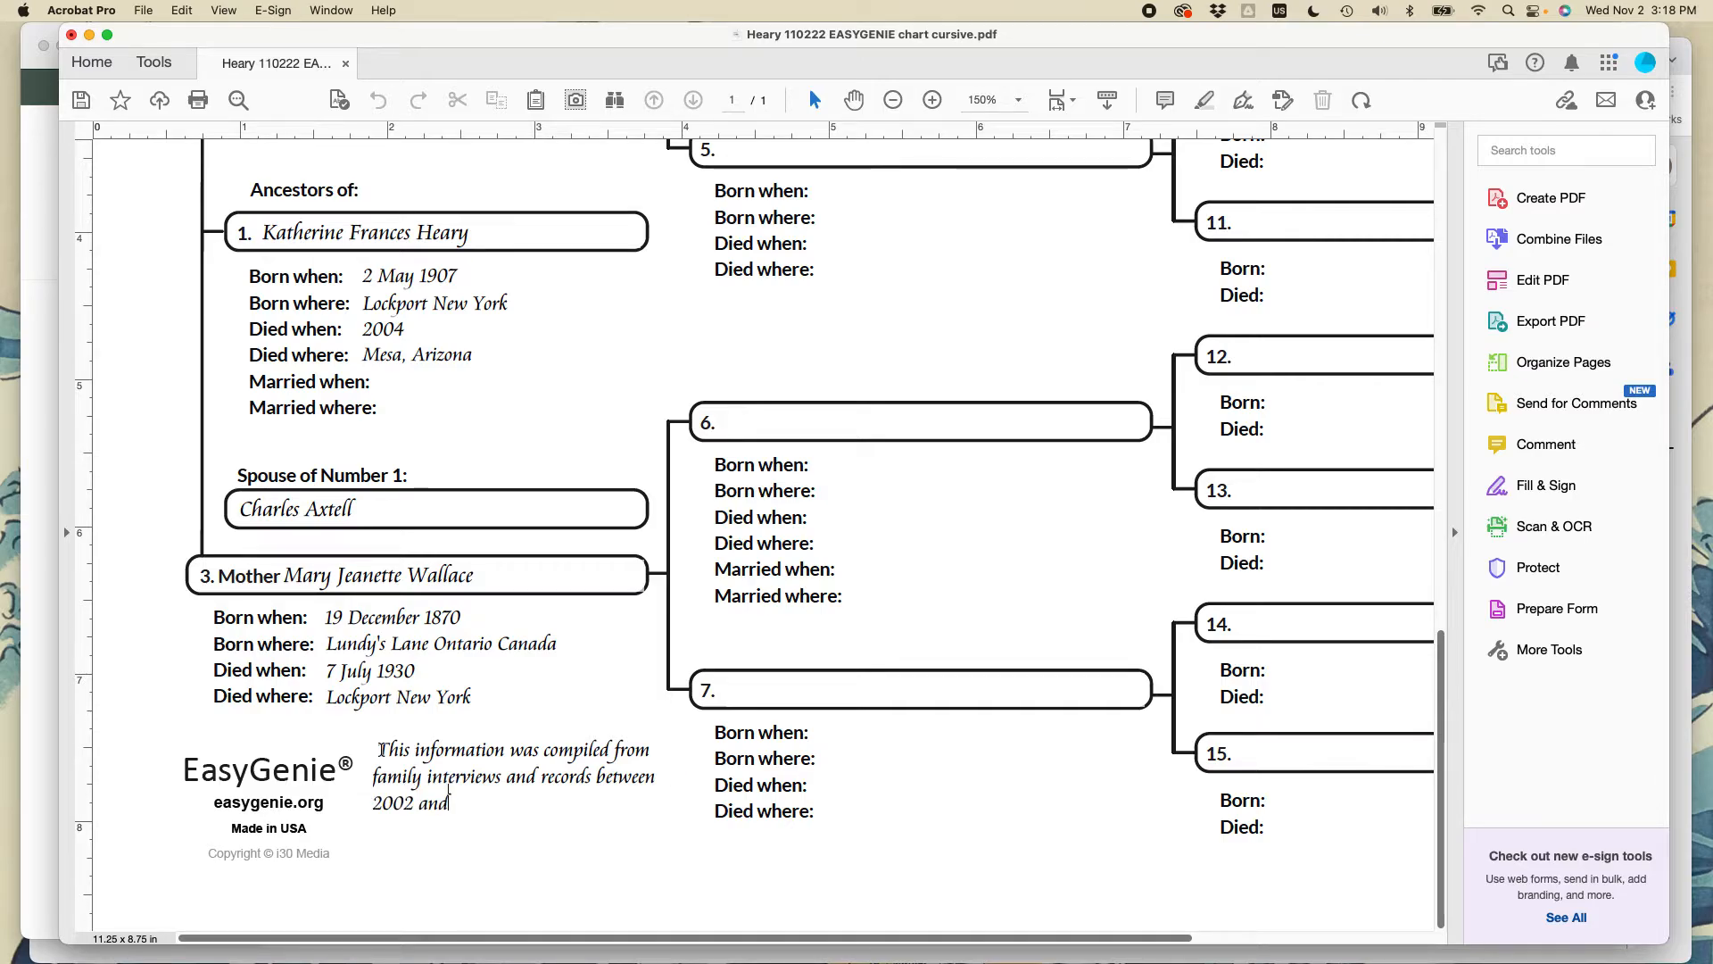
pyautogui.write(' 2022 by Ian Lamont.')
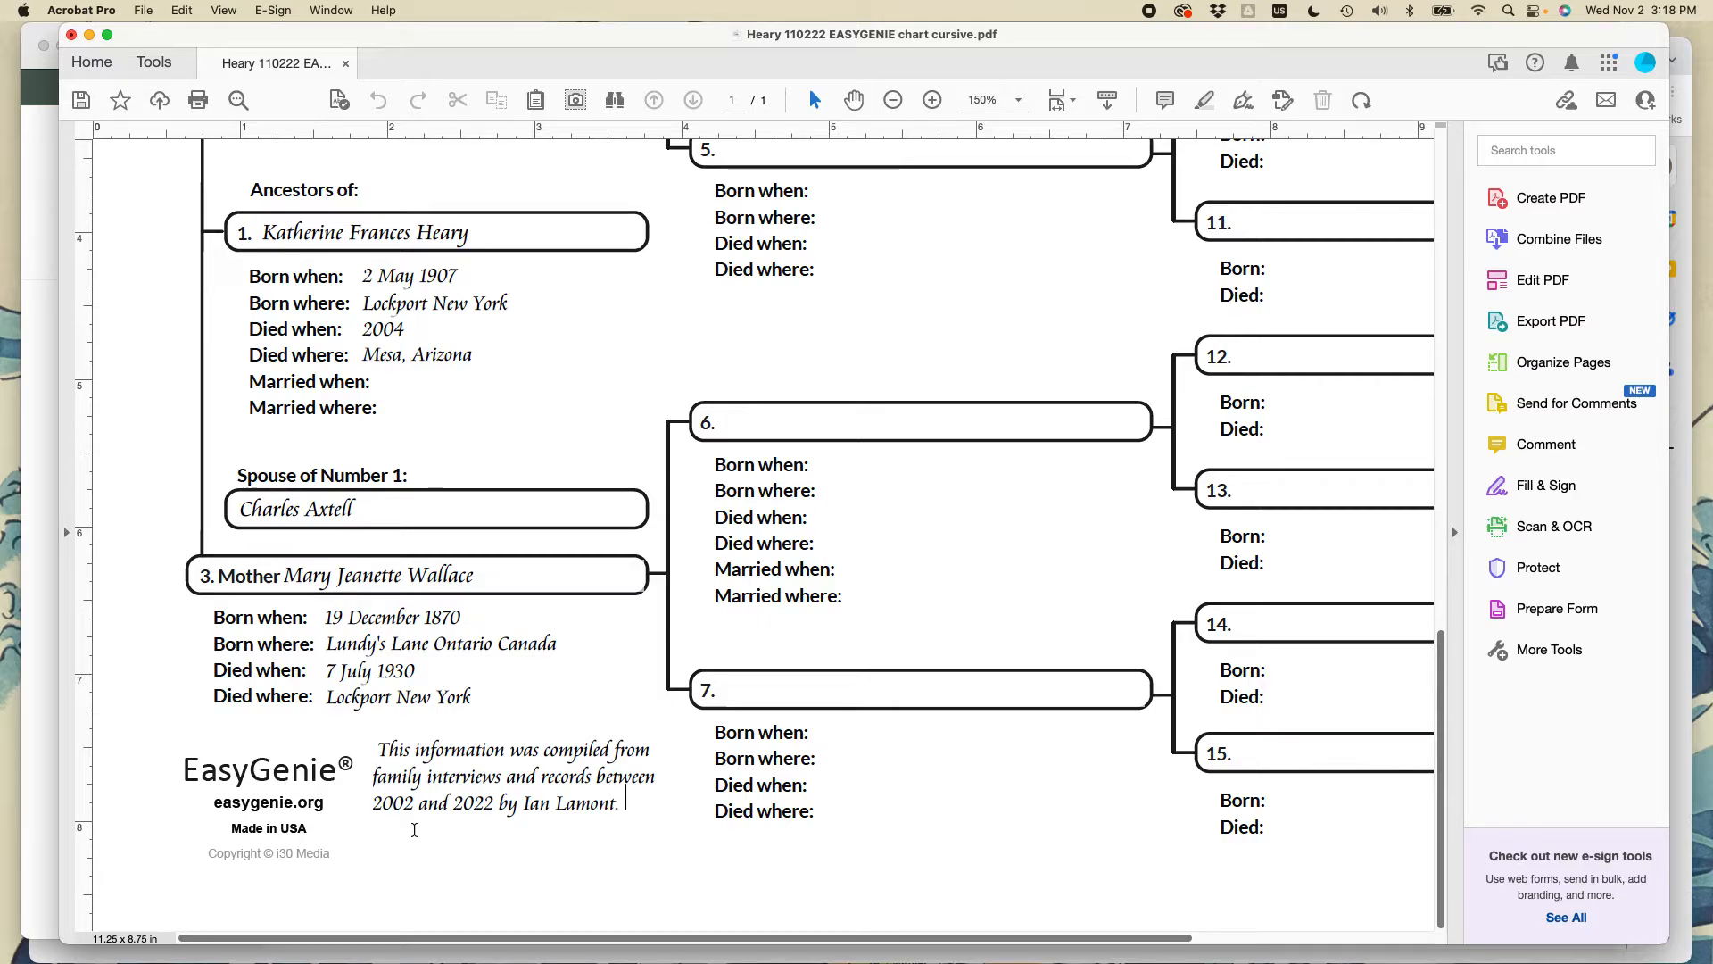
pyautogui.click(374, 744)
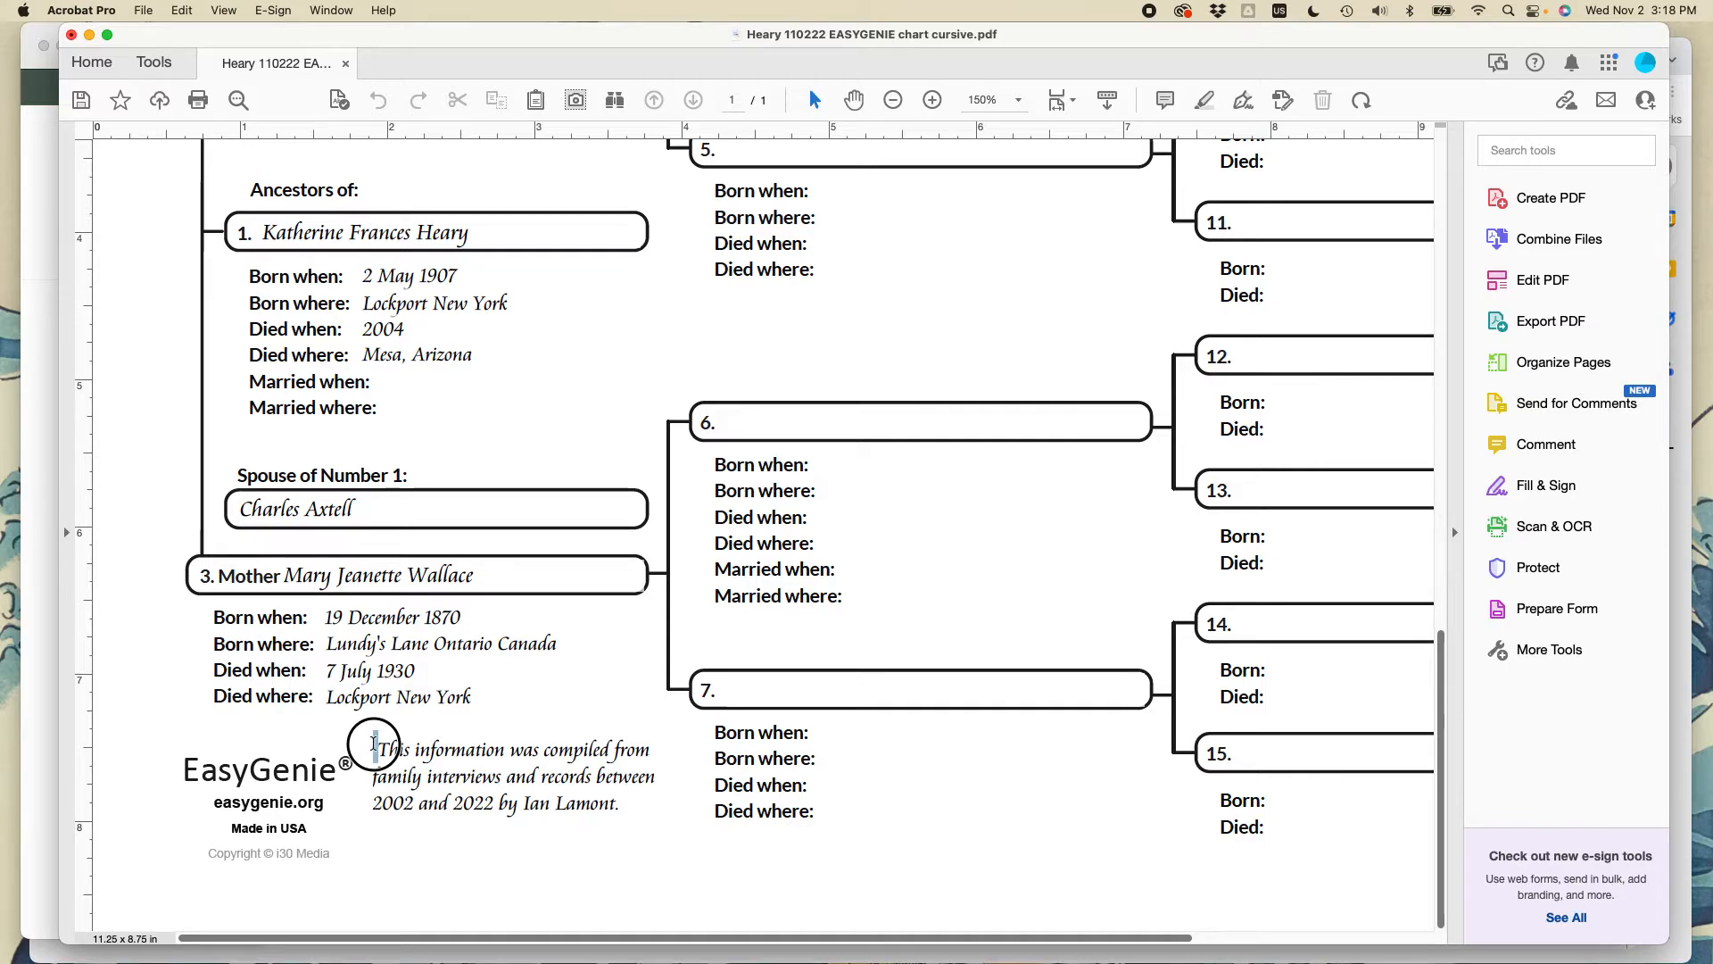
pyautogui.click(628, 801)
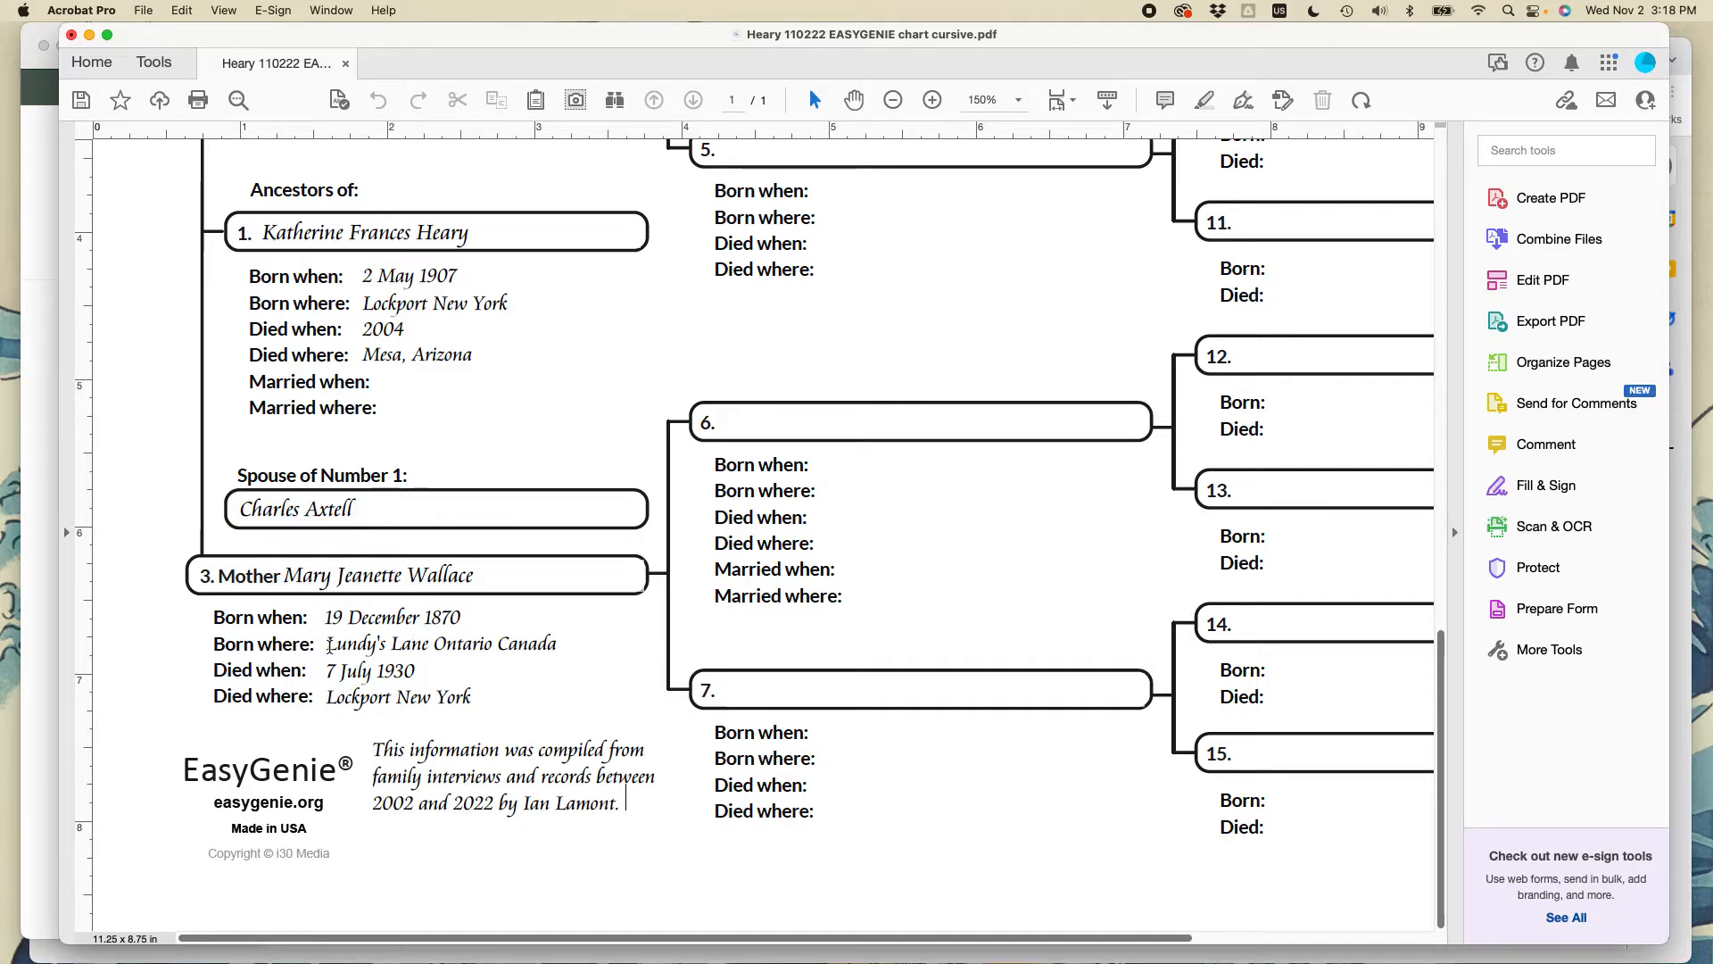
pyautogui.click(558, 644)
pyautogui.write('(not sure')
pyautogui.press('BackSpace')
pyautogui.press('BackSpace')
pyautogui.press('BackSpace')
pyautogui.press('BackSpace')
pyautogui.press('BackSpace')
pyautogui.press('BackSpace')
pyautogui.press('BackSpace')
pyautogui.press('BackSpace')
pyautogui.press('BackSpace')
pyautogui.press('BackSpace')
pyautogui.hotkey('alt', 'shift', 'Left')
pyautogui.press('BackSpace')
pyautogui.press('BackSpace')
pyautogui.press('BackSpace')
pyautogui.press('BackSpace')
pyautogui.press('BackSpace')
pyautogui.press('BackSpace')
pyautogui.write('ario')
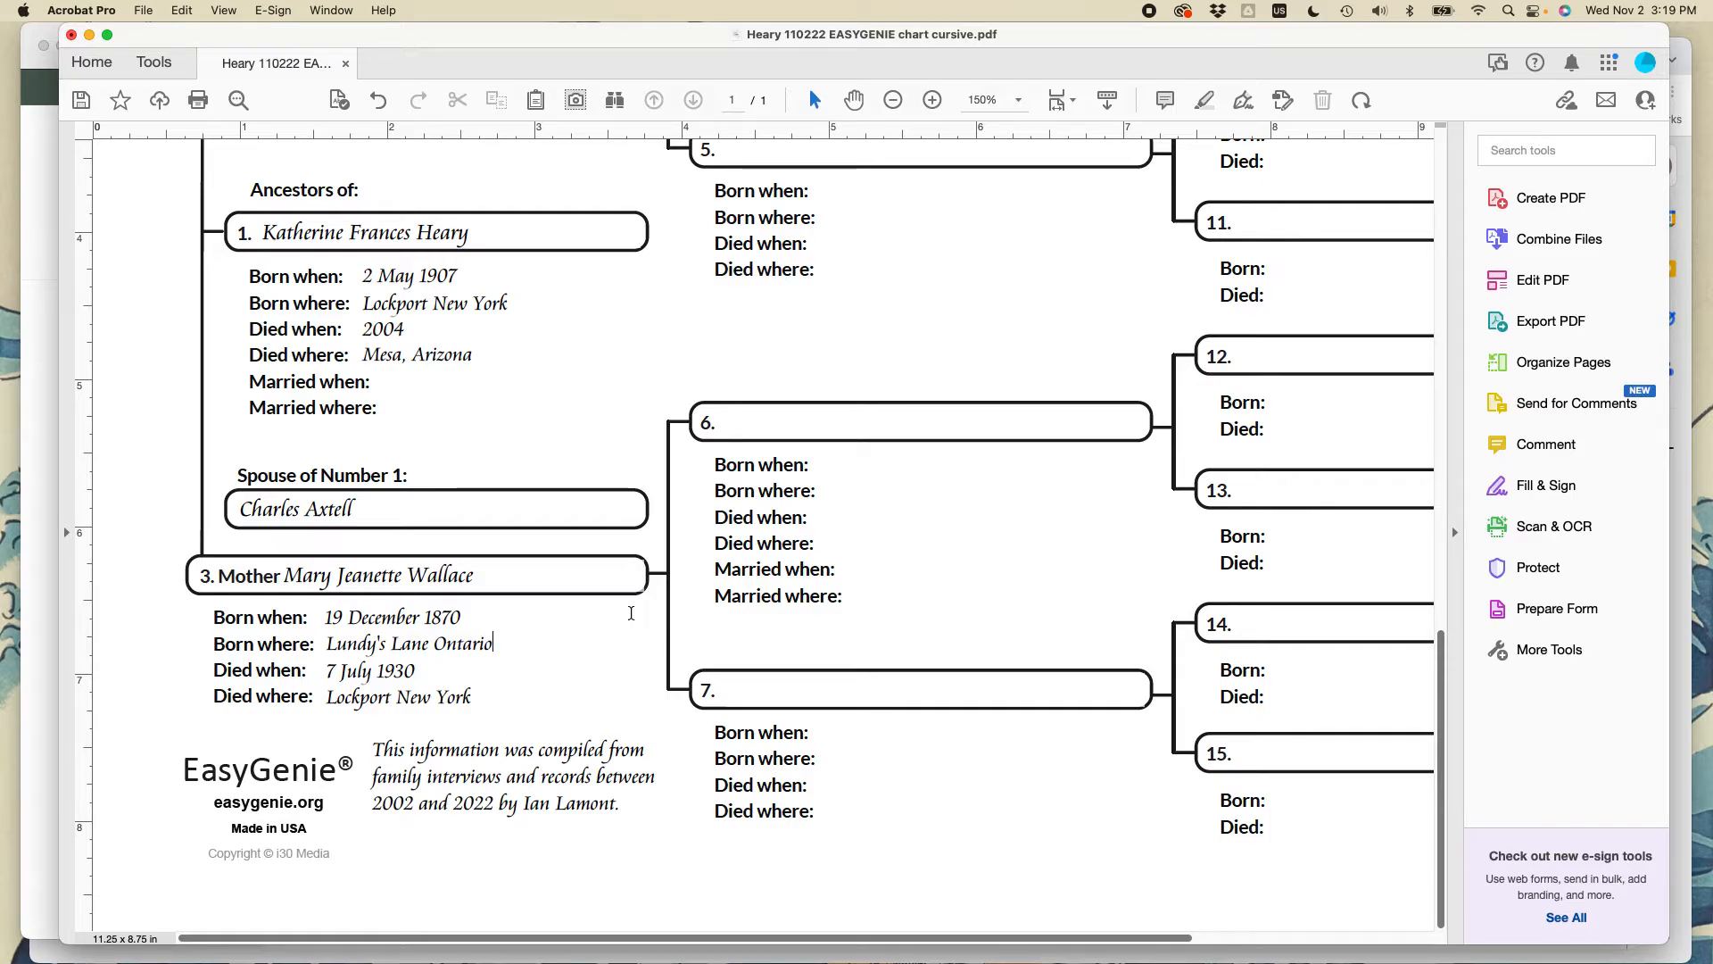
pyautogui.hotkey('alt', 'shift', 'Left')
pyautogui.write('ON')
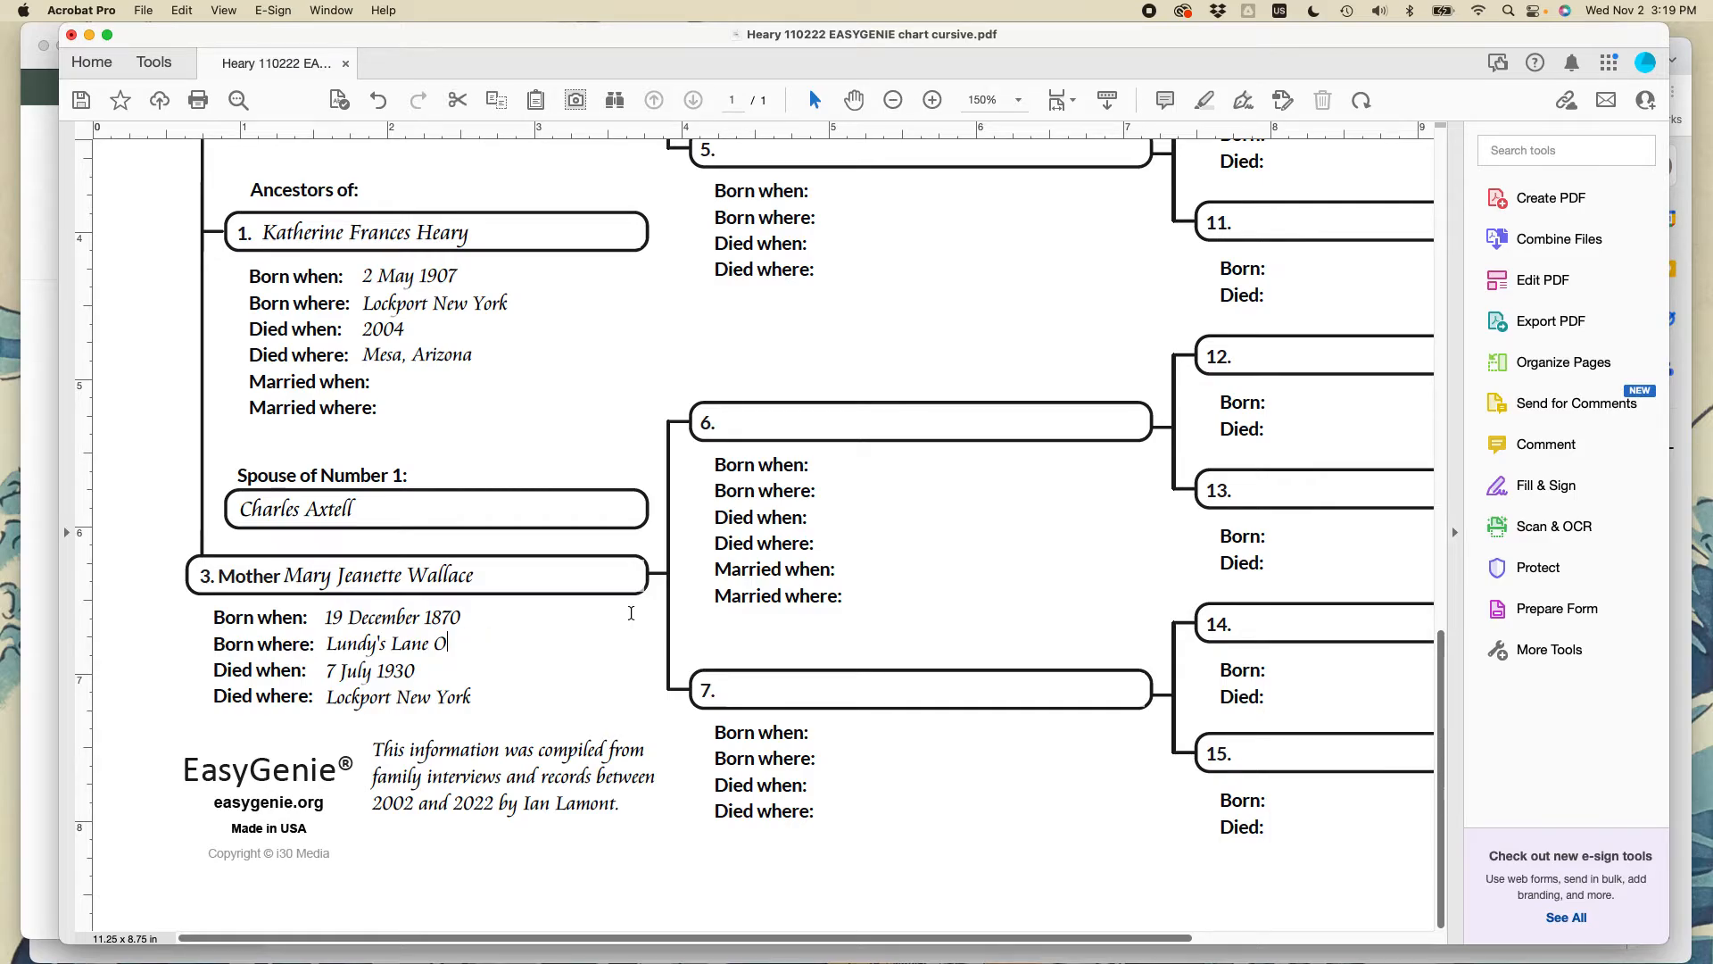
pyautogui.hotkey('alt', 'shift', 'Left')
pyautogui.write('Ontario Canada')
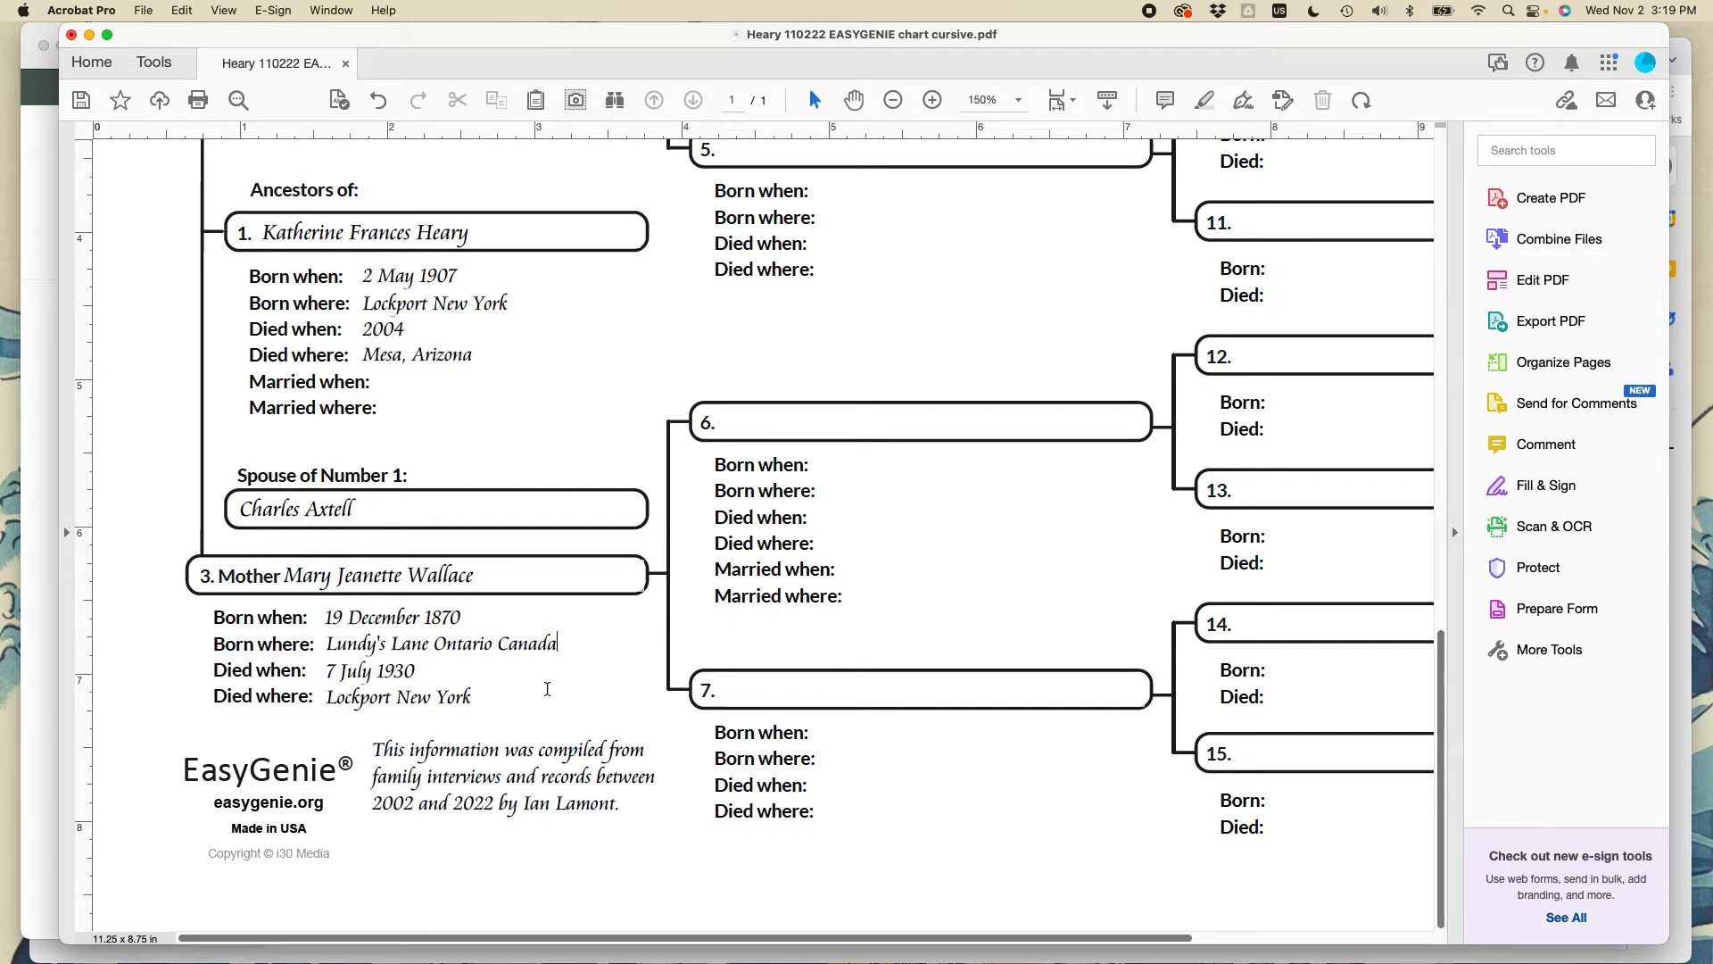
pyautogui.scroll(4, 588, 790)
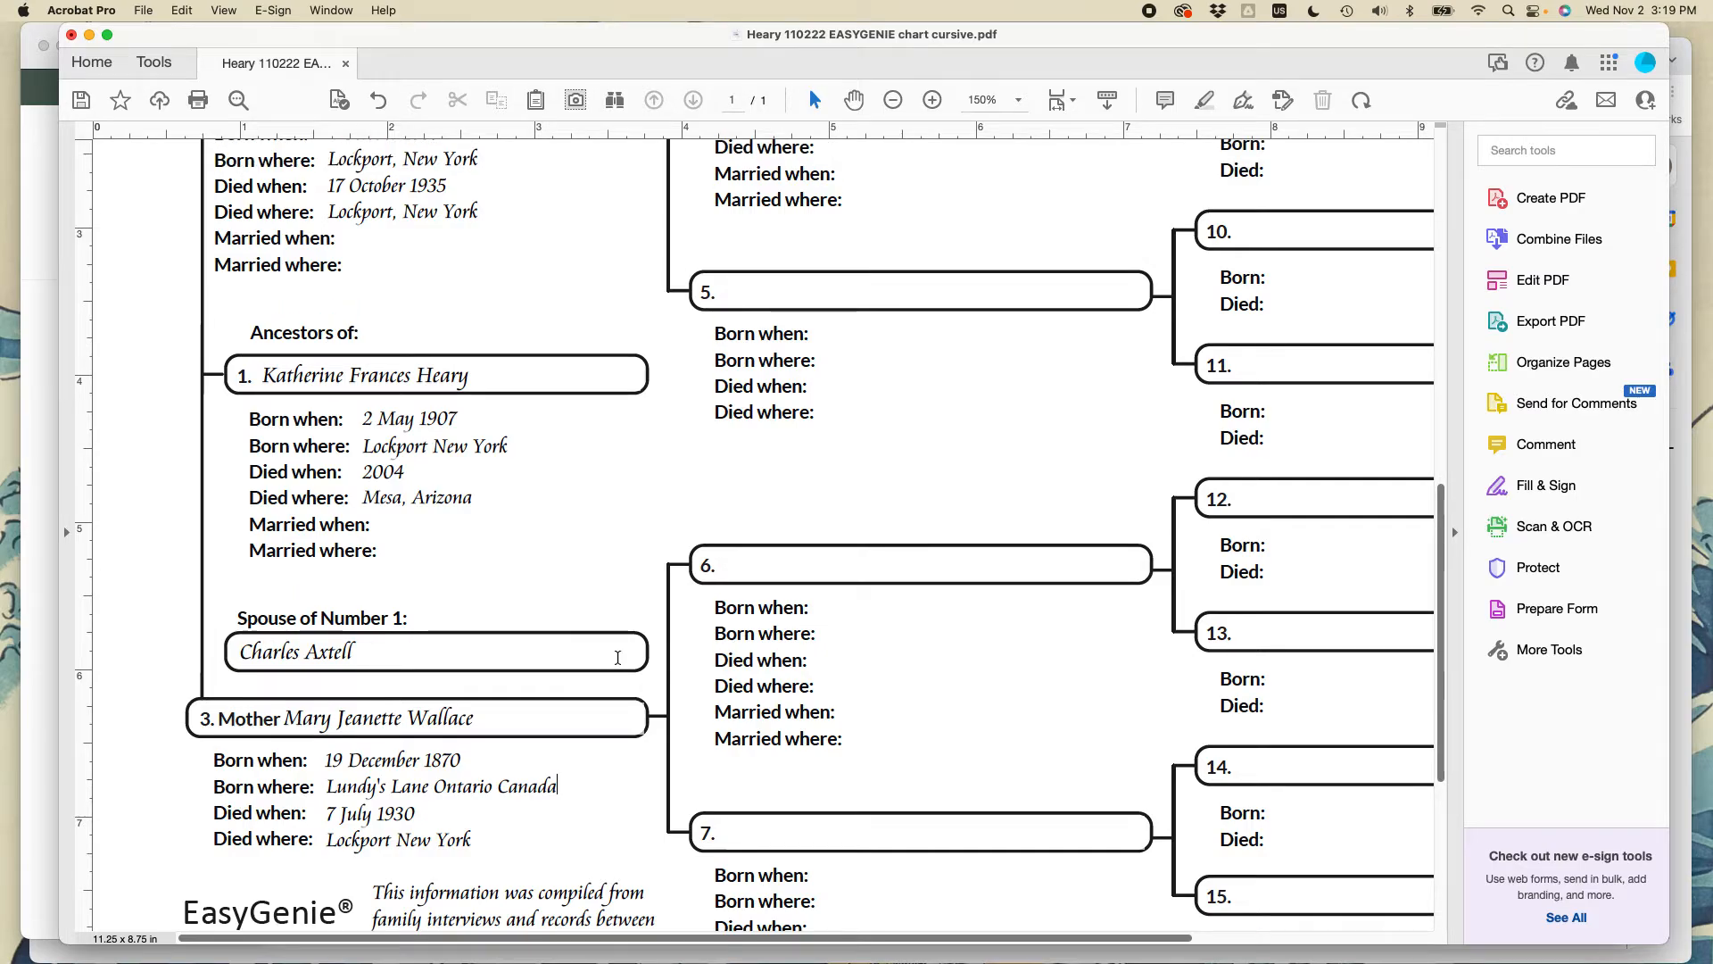
pyautogui.scroll(2, 616, 662)
pyautogui.scroll(6, 629, 652)
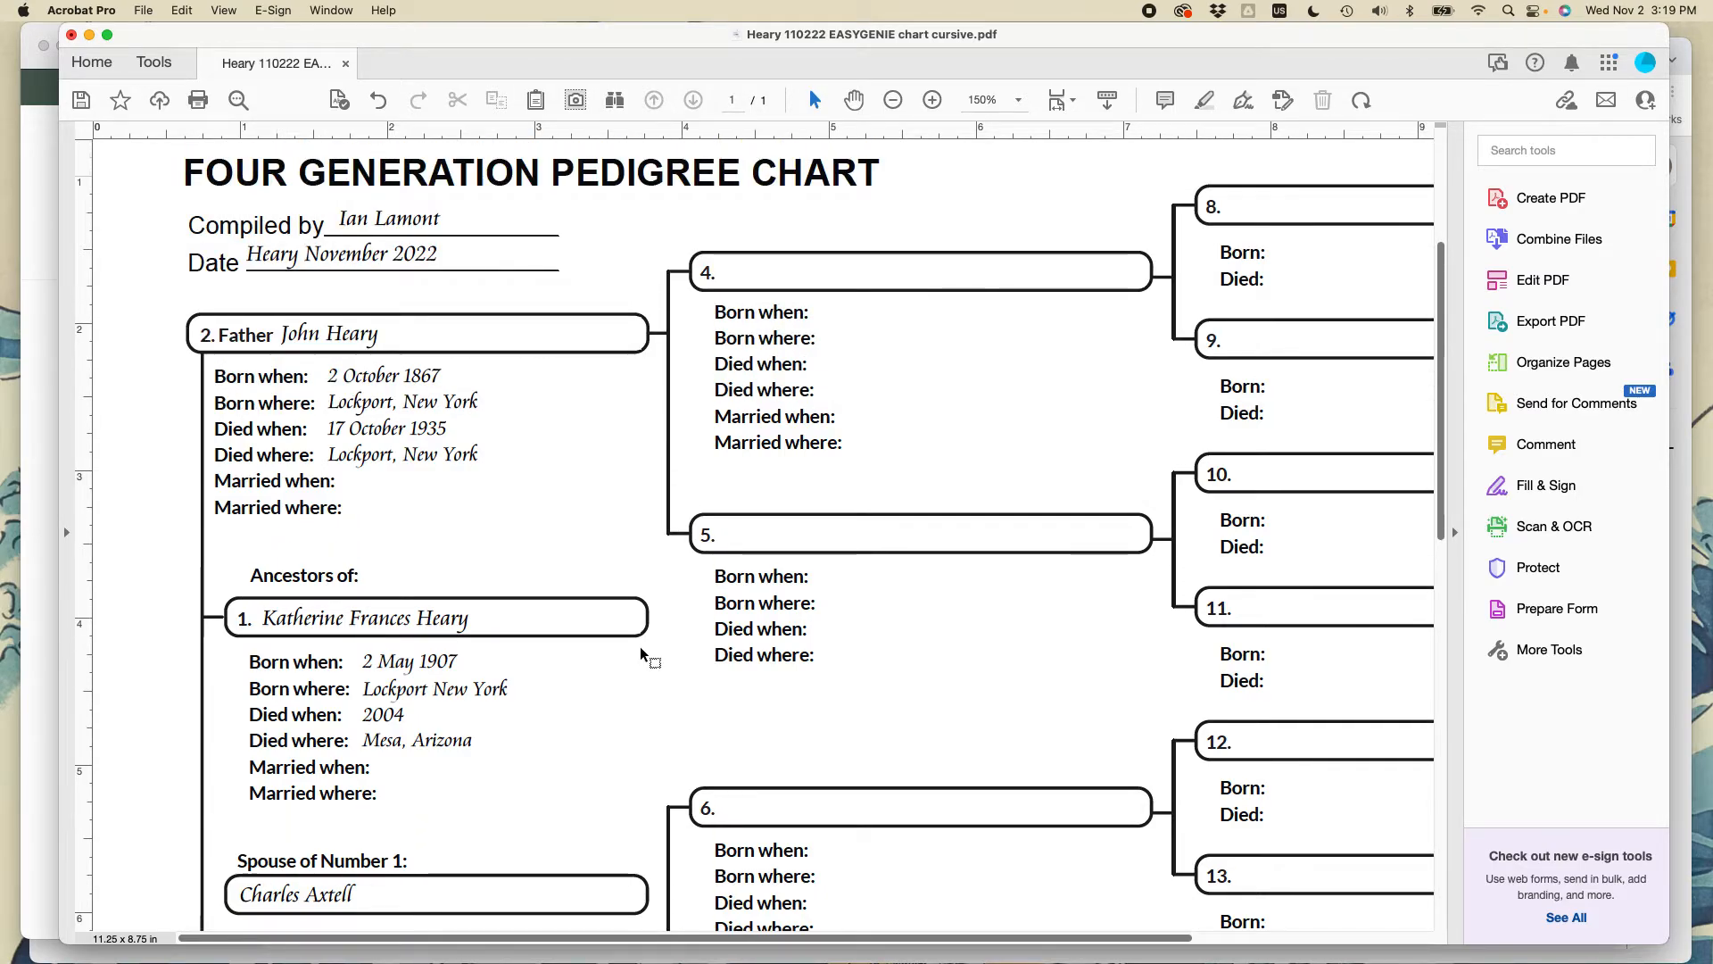